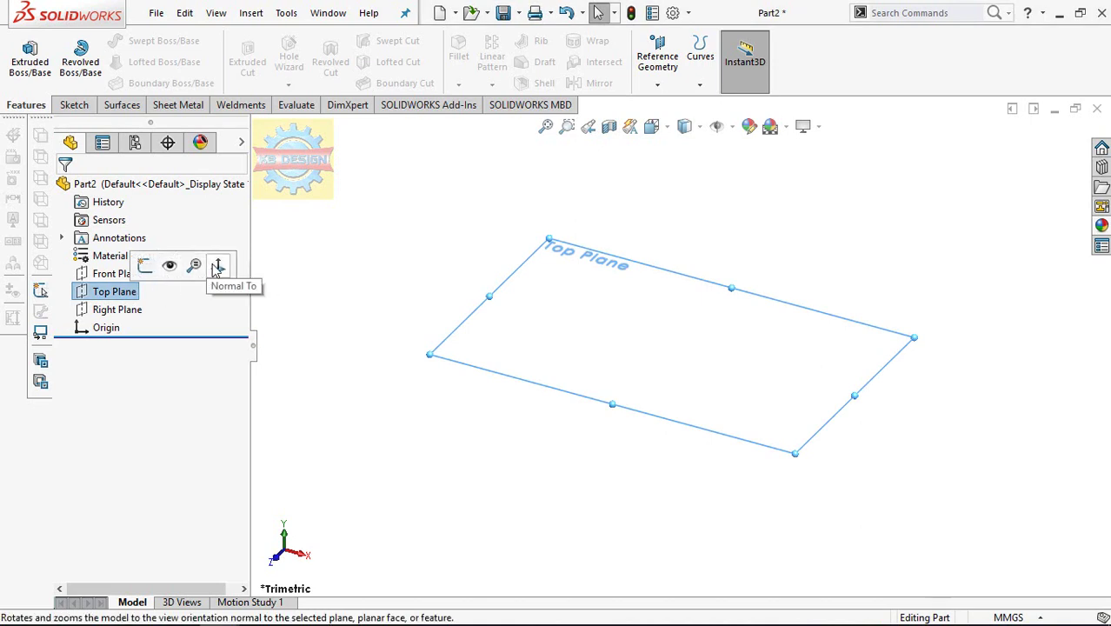
Sketch a hexagon about 73 mm across its corners on the Top Plane, centred on the origin, with a vertex straight above the centre.
{"action": "left_click", "coordinate": [218, 264]}
{"action": "left_click", "coordinate": [74, 104]}
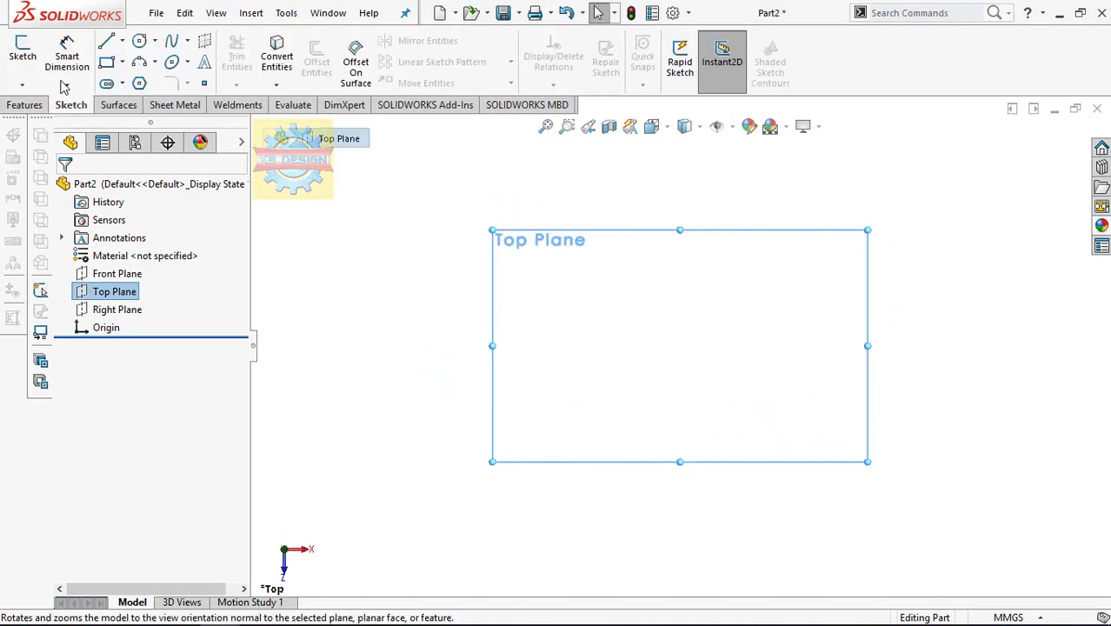
{"action": "left_click", "coordinate": [23, 54]}
{"action": "left_click", "coordinate": [139, 82]}
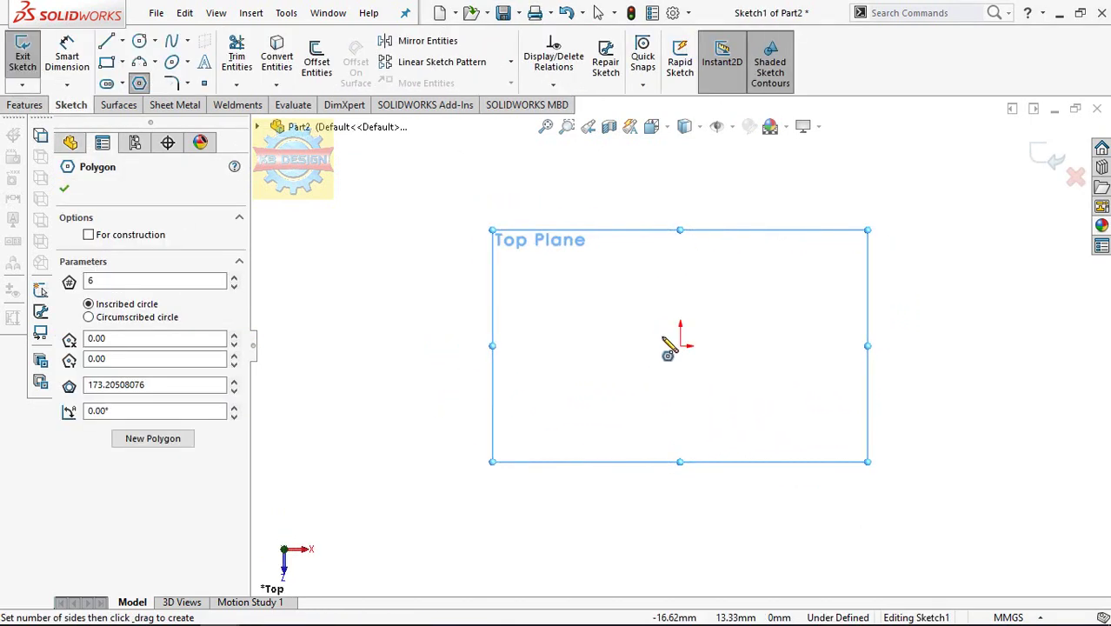
{"action": "left_click", "coordinate": [680, 345]}
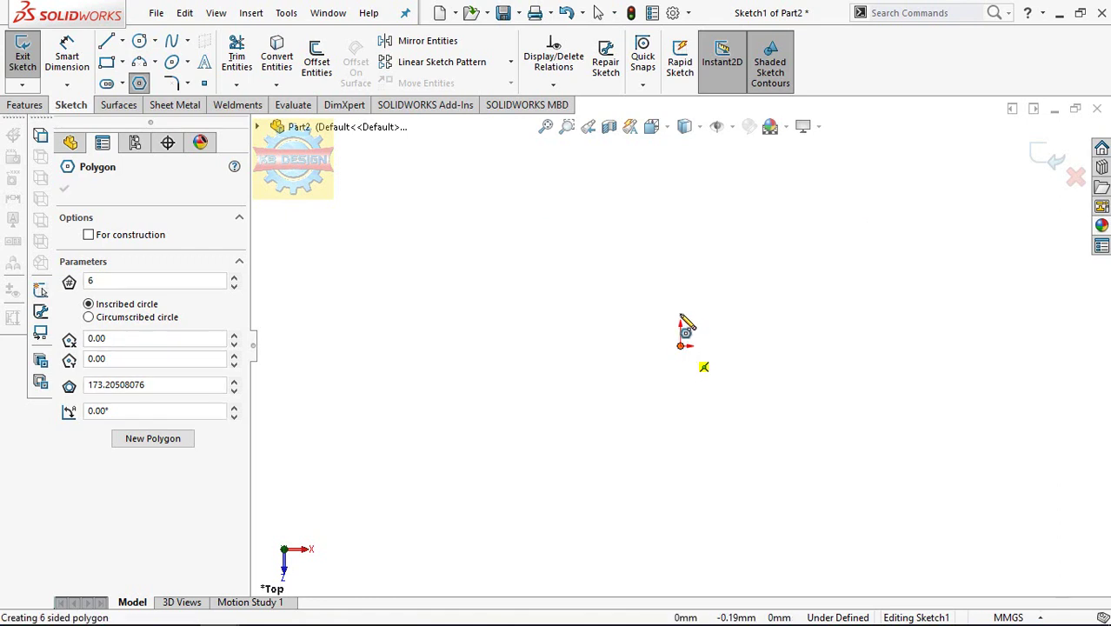
{"action": "left_click", "coordinate": [679, 271]}
Dimension the hexagon's vertical corner-to-corner distance and set it to 8 mm.
{"action": "left_click", "coordinate": [73, 48]}
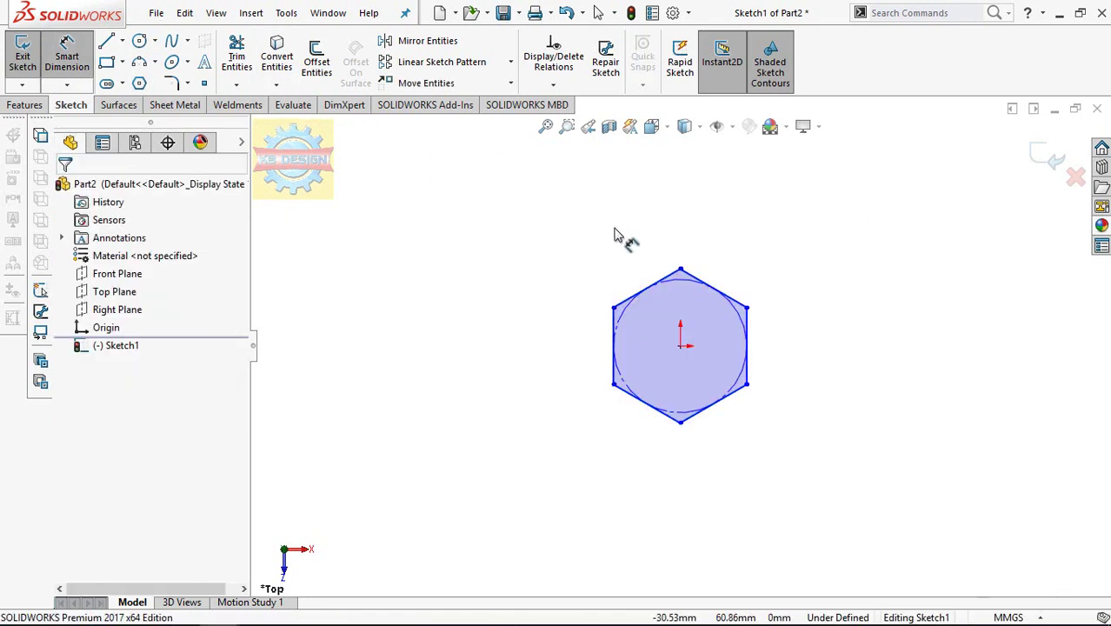
{"action": "left_click", "coordinate": [680, 270]}
{"action": "left_click", "coordinate": [679, 422]}
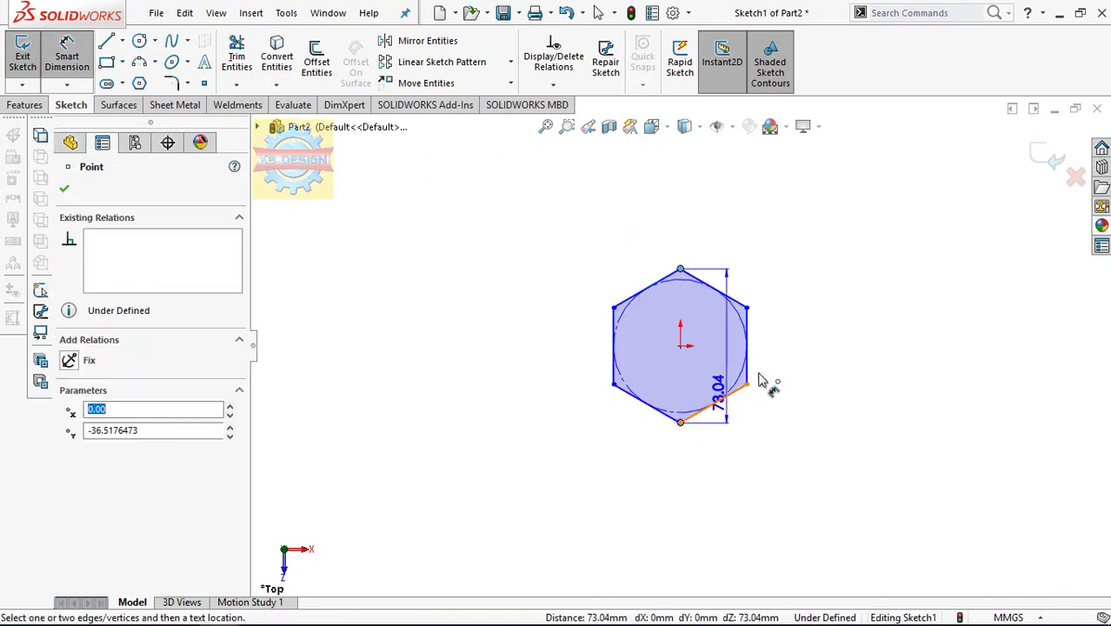
{"action": "left_click", "coordinate": [782, 347]}
{"action": "type", "text": "8"}
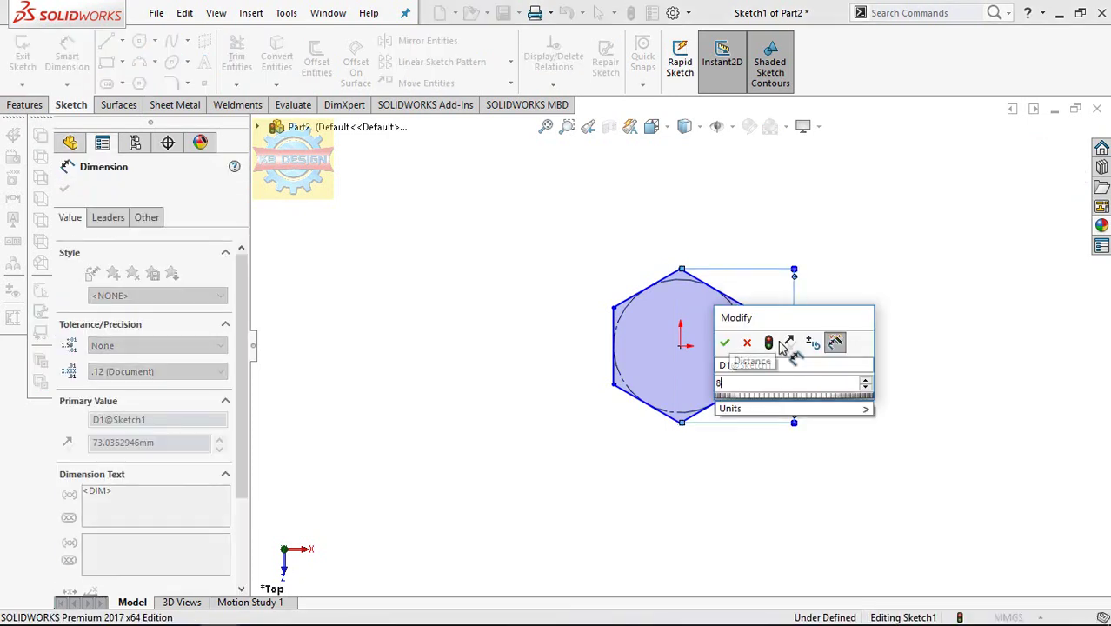
{"action": "key", "text": "Return"}
Extrude the hexagon sketch as a blind boss to a depth of 180 mm.
{"action": "left_click", "coordinate": [25, 104]}
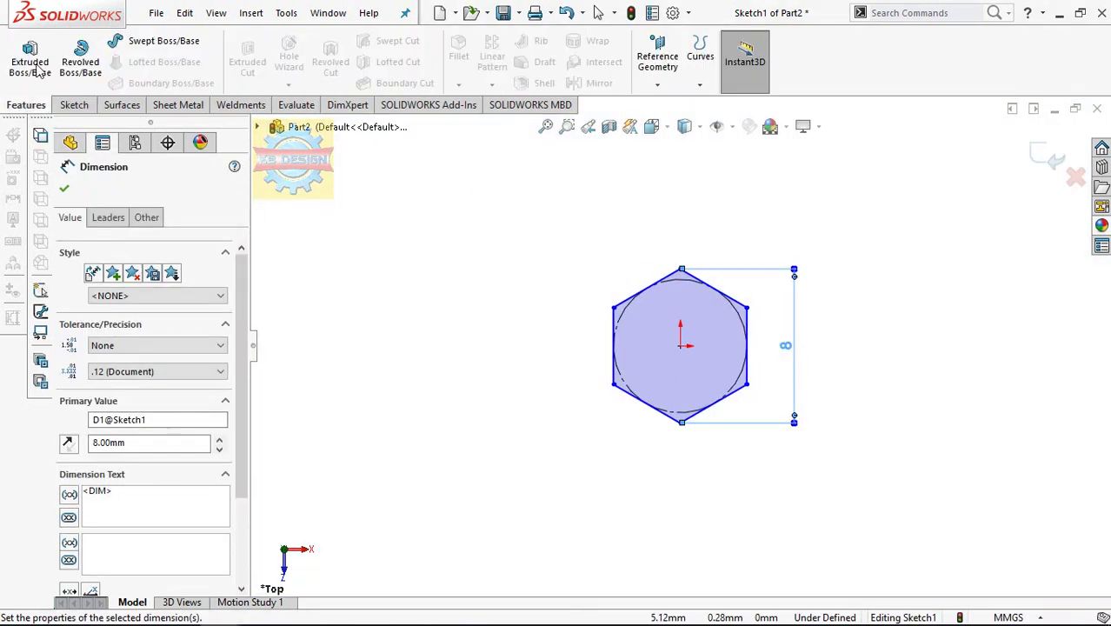
{"action": "left_click", "coordinate": [30, 57]}
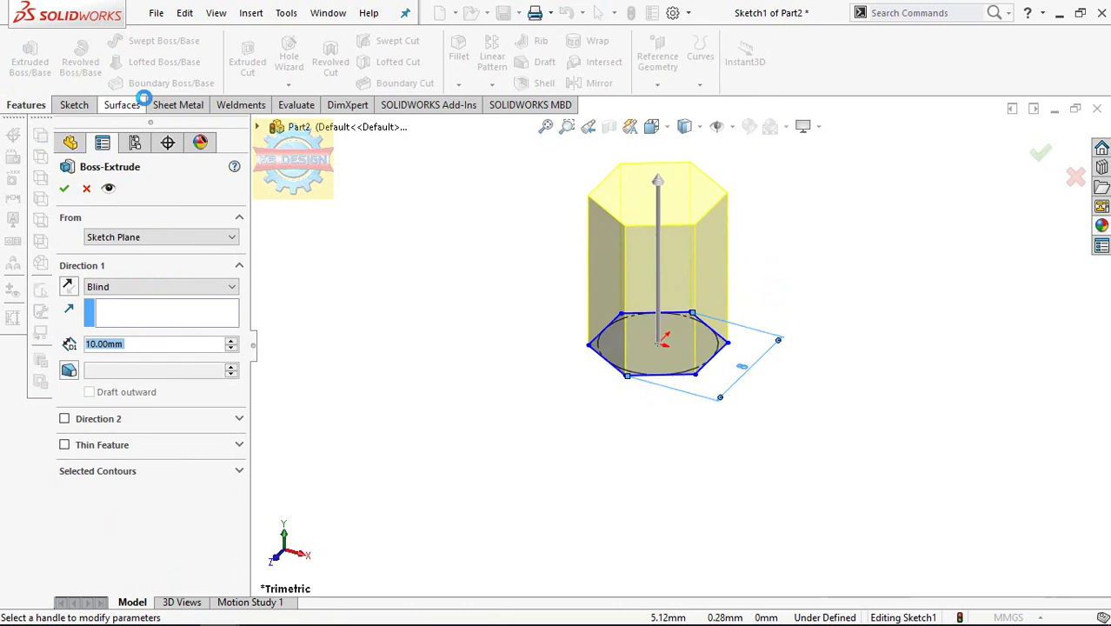
{"action": "type", "text": "180"}
{"action": "key", "text": "Return"}
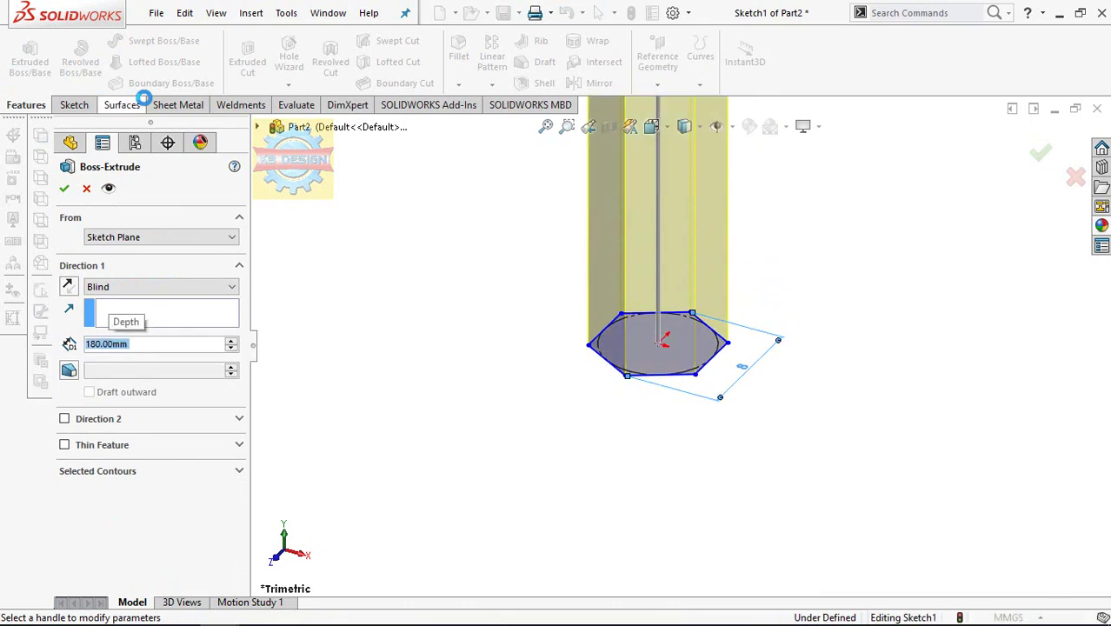
{"action": "left_click", "coordinate": [64, 189]}
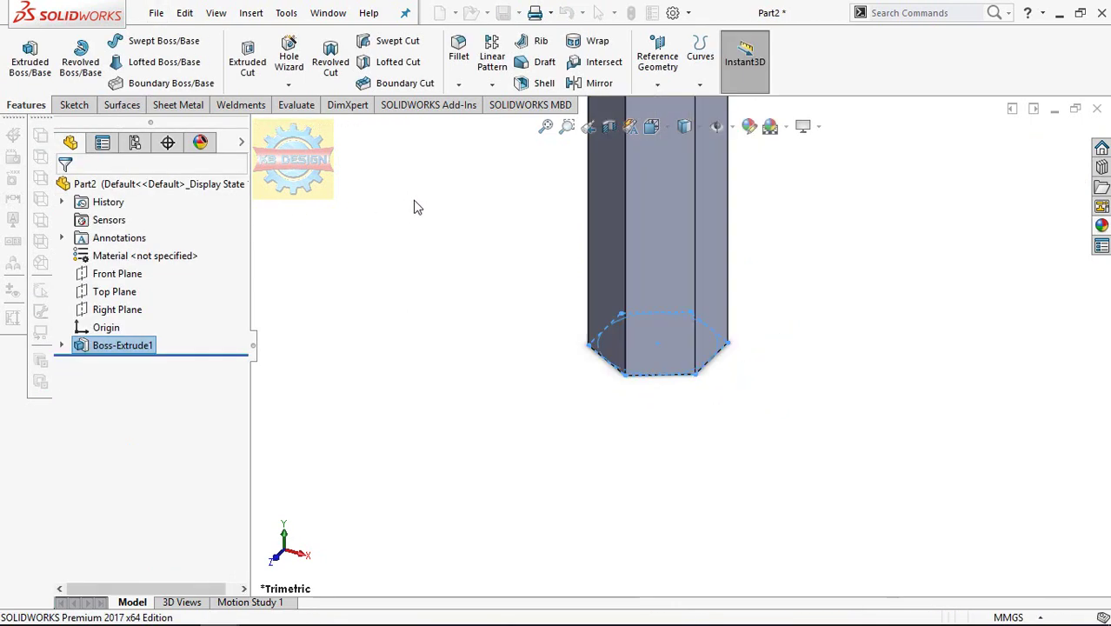
{"action": "right_click", "coordinate": [153, 184]}
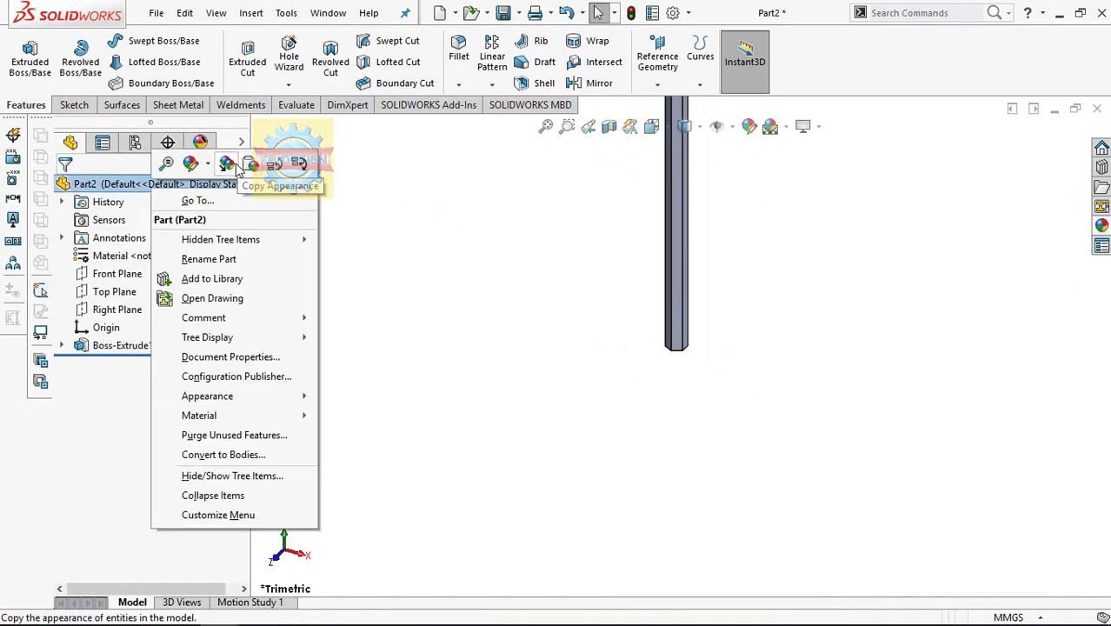
{"action": "left_click", "coordinate": [629, 305]}
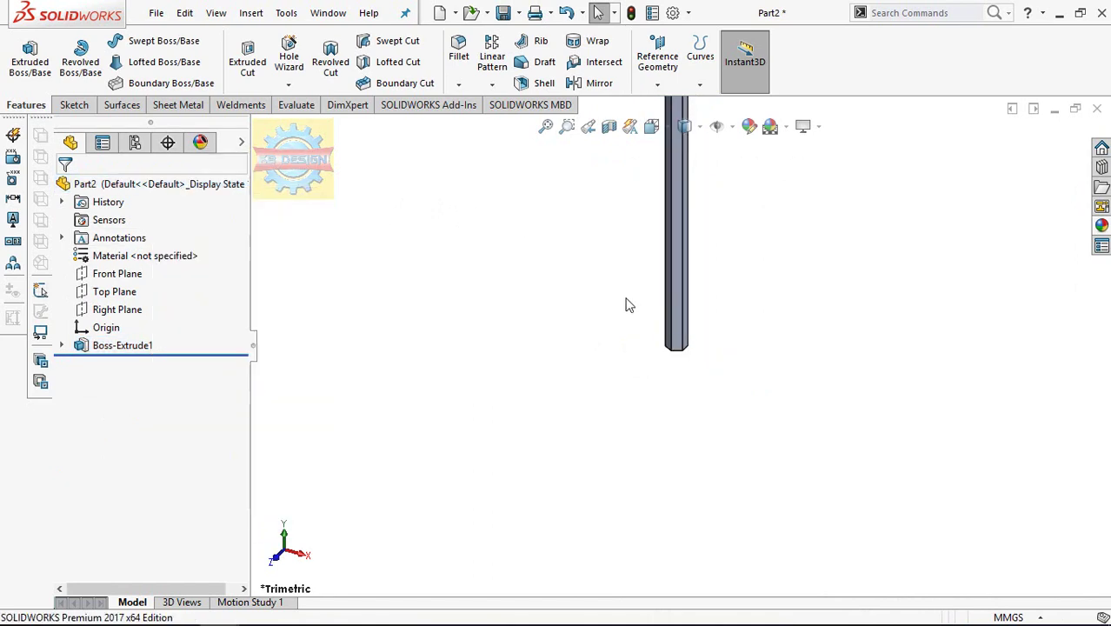
{"action": "middle_click_drag", "start_coordinate": [705, 287], "coordinate": [724, 130]}
{"action": "scroll", "coordinate": [745, 211], "scroll_direction": "up", "scroll_amount": 5}
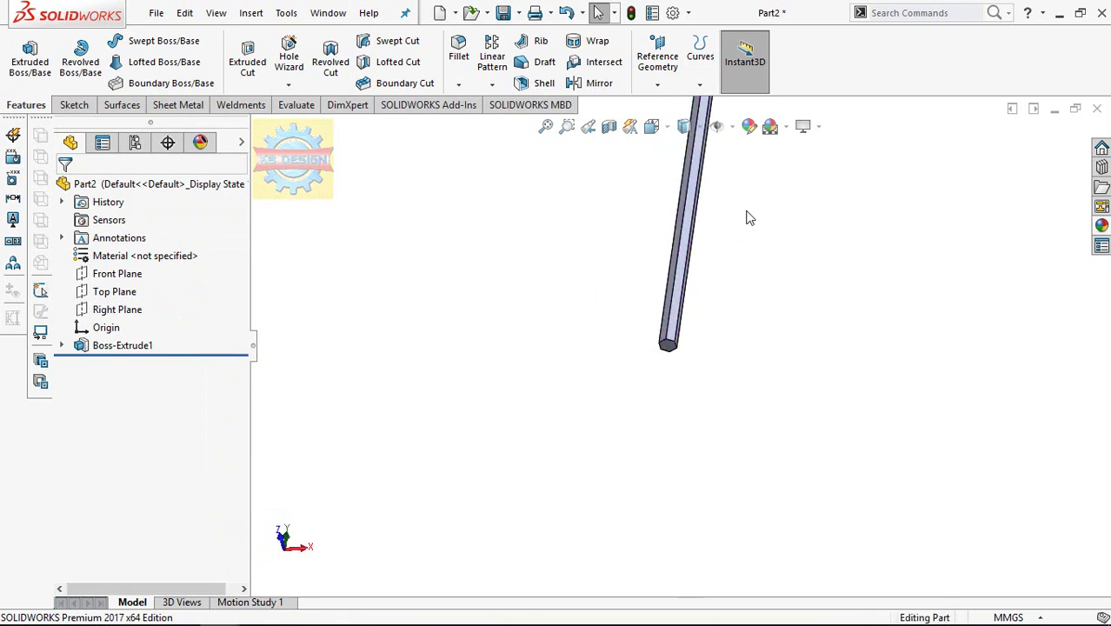
{"action": "middle_click_drag", "start_coordinate": [713, 188], "coordinate": [697, 230]}
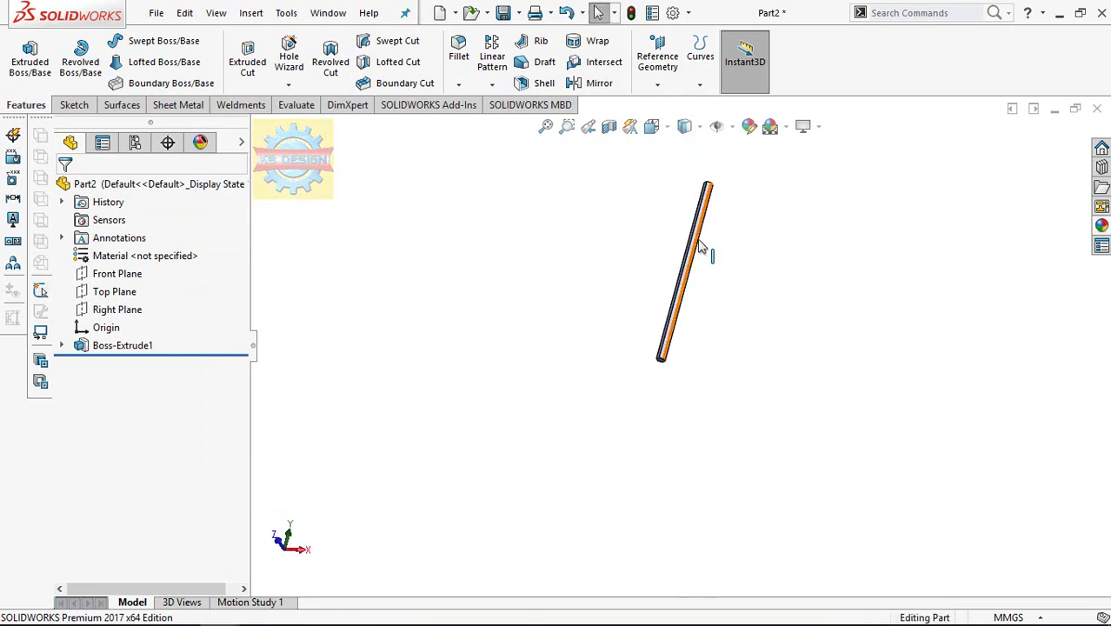
{"action": "scroll", "coordinate": [700, 252], "scroll_direction": "down", "scroll_amount": 3}
{"action": "scroll", "coordinate": [659, 467], "scroll_direction": "down", "scroll_amount": 2}
{"action": "scroll", "coordinate": [657, 467], "scroll_direction": "up", "scroll_amount": 4}
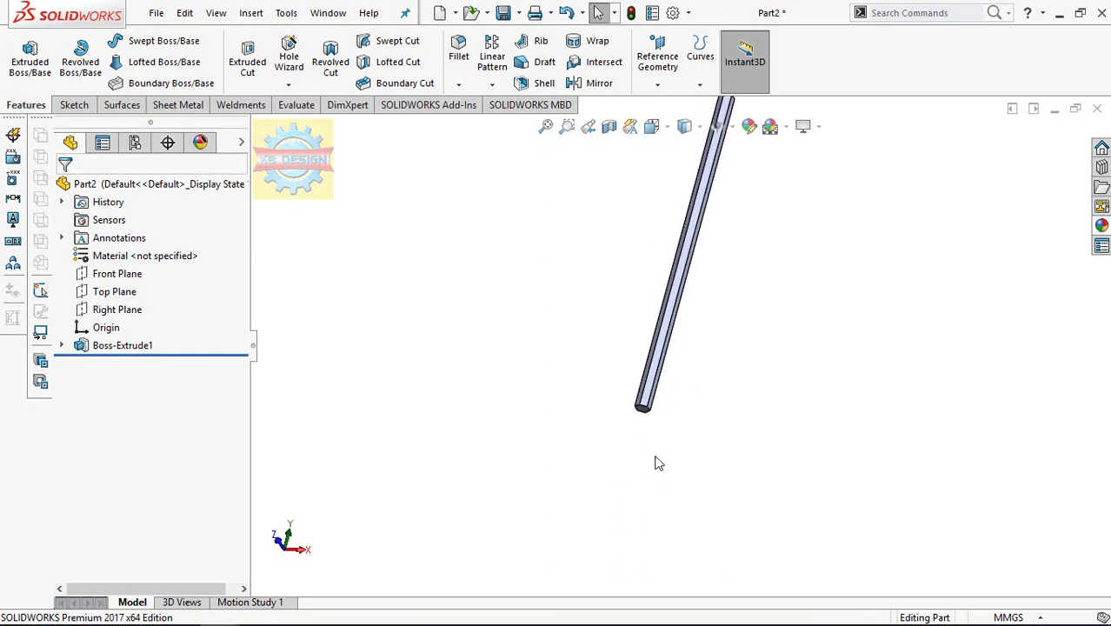
Start a sketch on the rod's upper hexagonal end face and draw a circle about 3.5 mm in diameter, centred on the origin.
{"action": "middle_click_drag", "start_coordinate": [768, 179], "coordinate": [719, 199]}
{"action": "scroll", "coordinate": [694, 240], "scroll_direction": "down", "scroll_amount": 4}
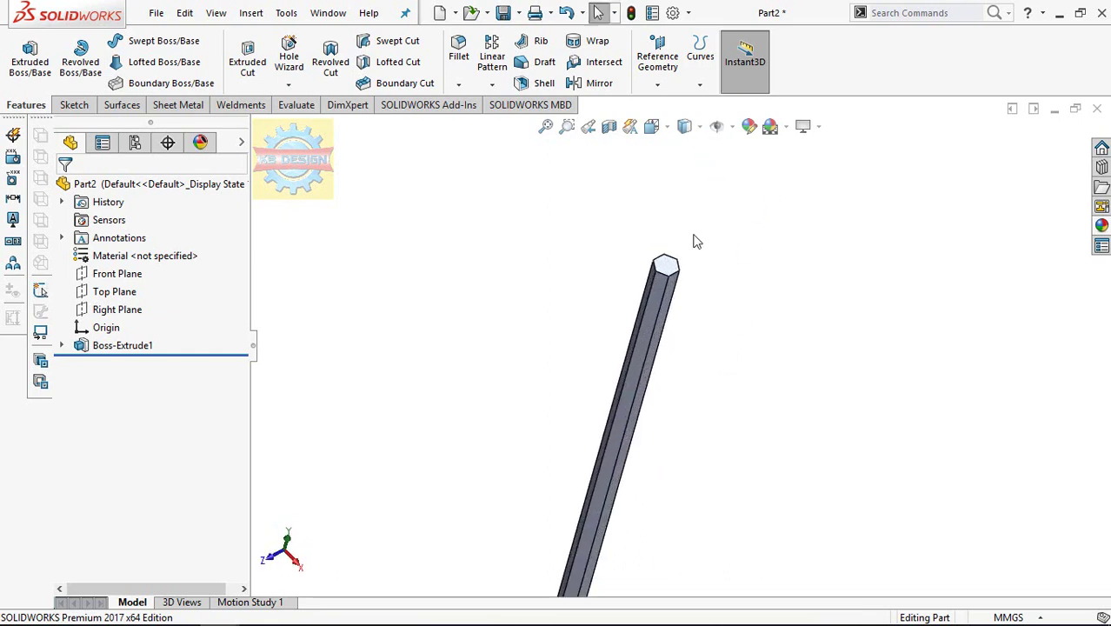
{"action": "left_click", "coordinate": [658, 334]}
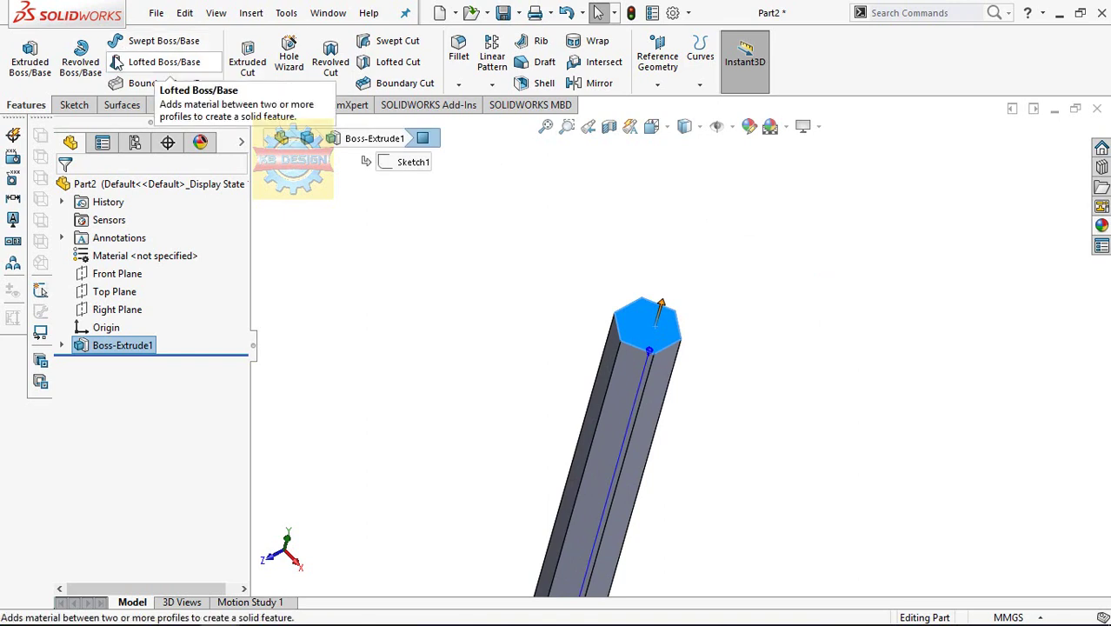
{"action": "left_click", "coordinate": [75, 105]}
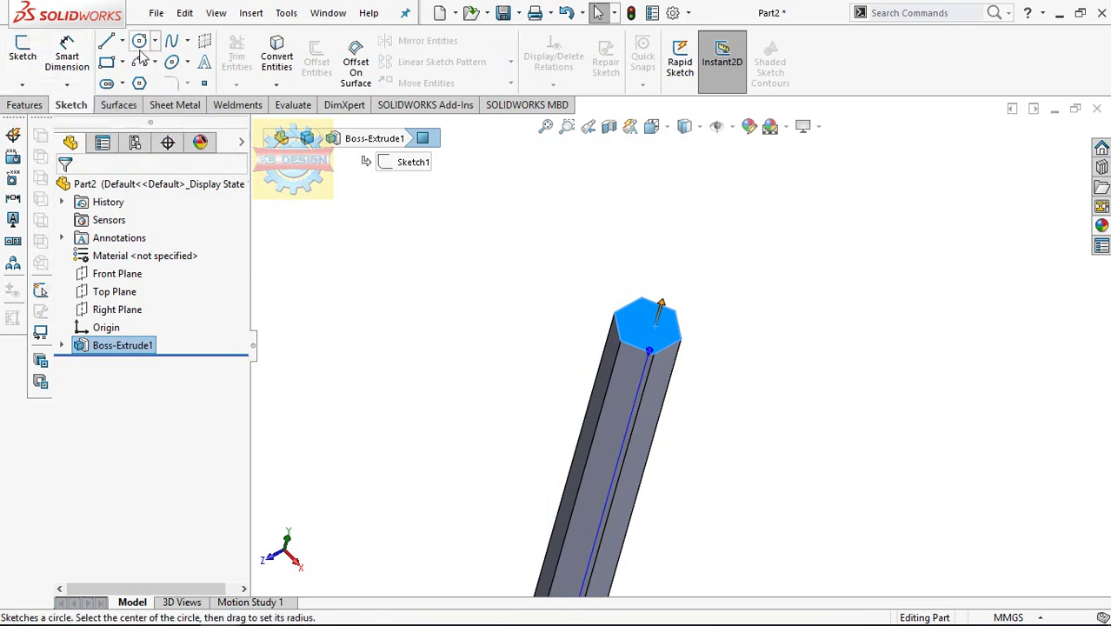
{"action": "left_click", "coordinate": [23, 52]}
{"action": "left_click", "coordinate": [148, 49]}
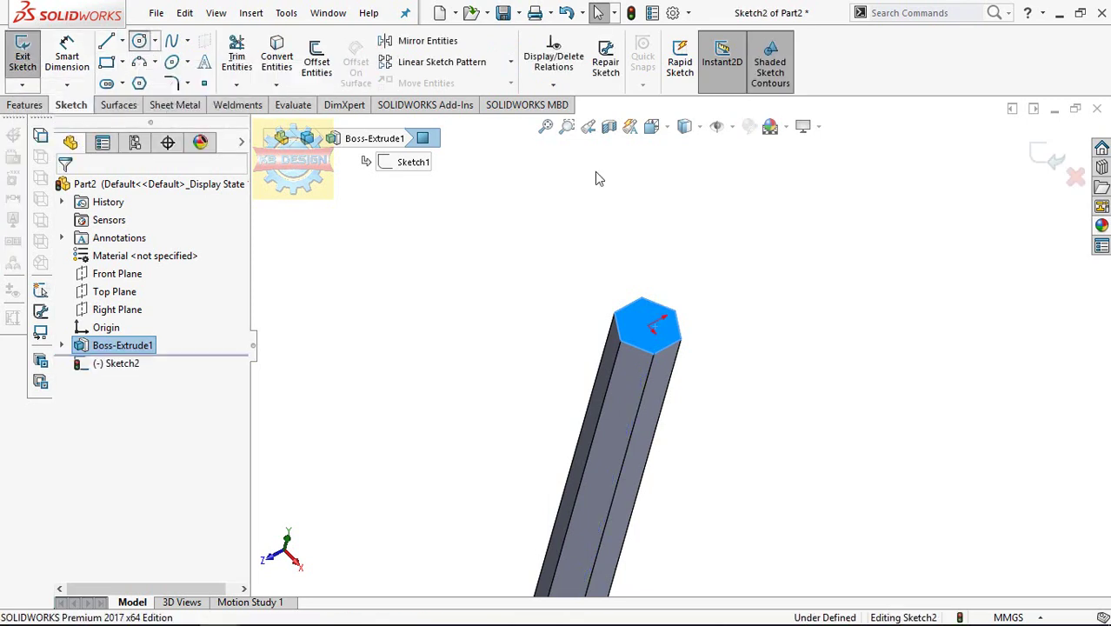
{"action": "left_click", "coordinate": [650, 325]}
{"action": "left_click", "coordinate": [656, 323]}
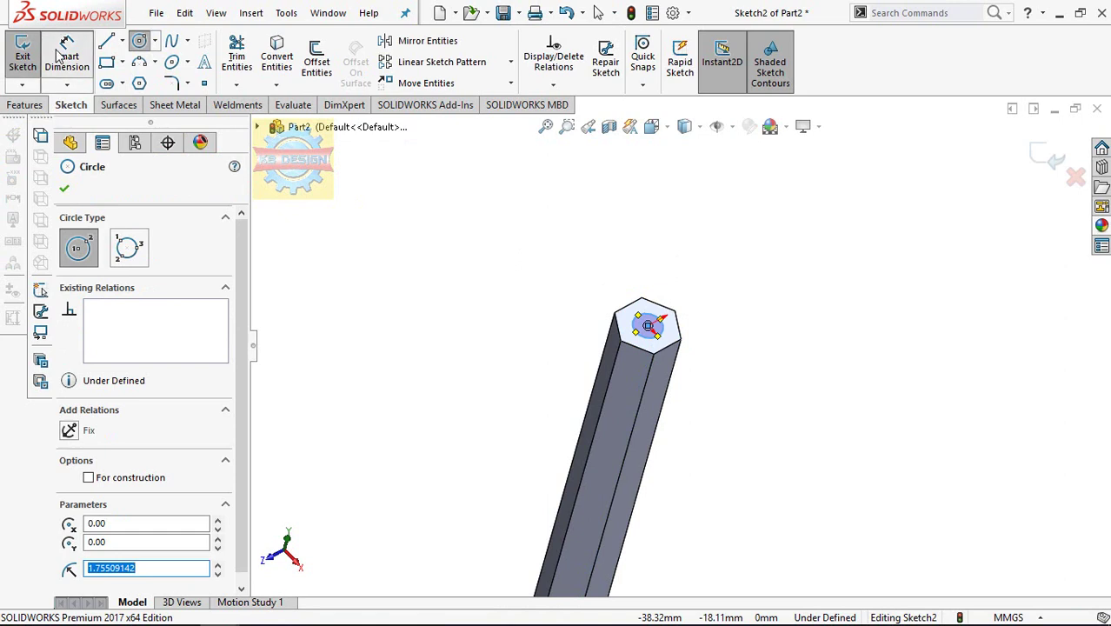
{"action": "key", "text": "Escape"}
Set the circle's diameter to 2.4 mm and exit the sketch.
{"action": "left_click", "coordinate": [652, 323]}
{"action": "left_click", "coordinate": [683, 280]}
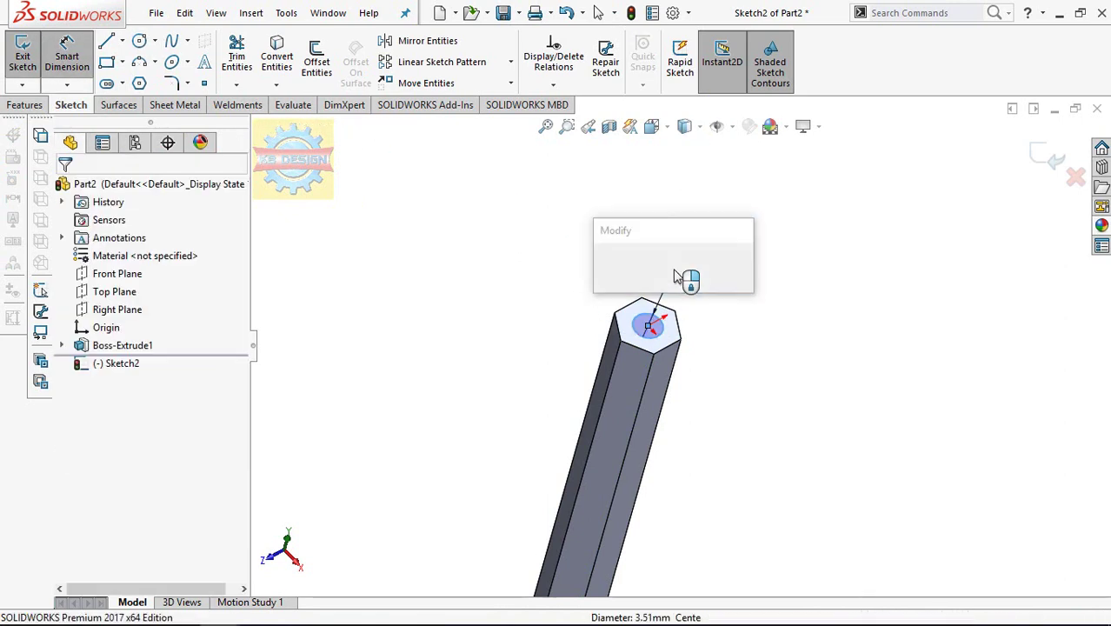
{"action": "type", "text": "2.4"}
{"action": "key", "text": "Return"}
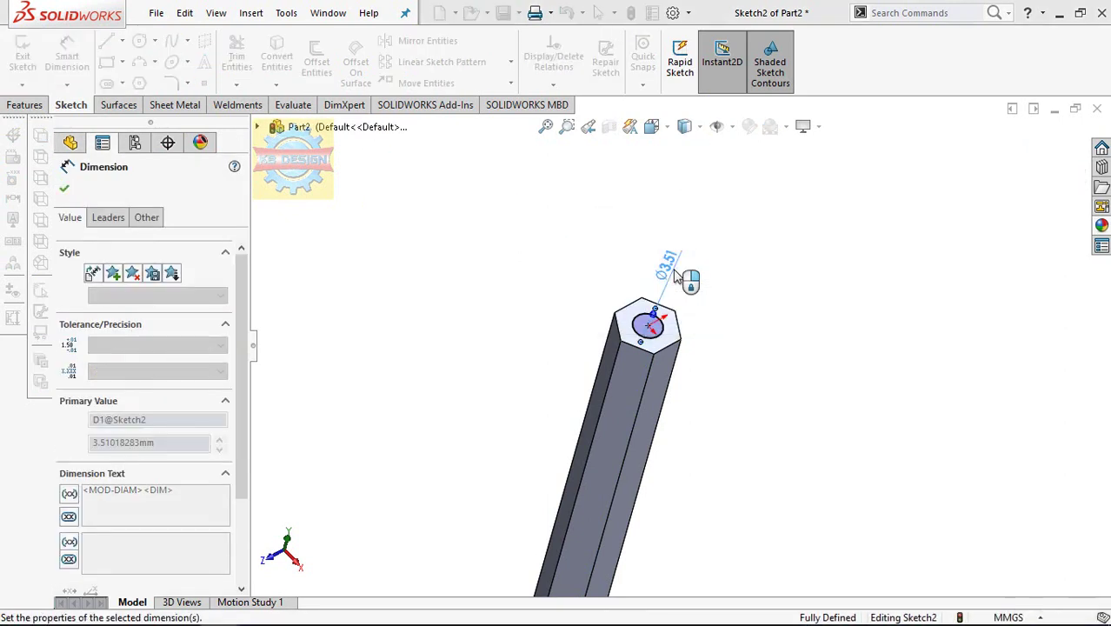
{"action": "left_click", "coordinate": [23, 60]}
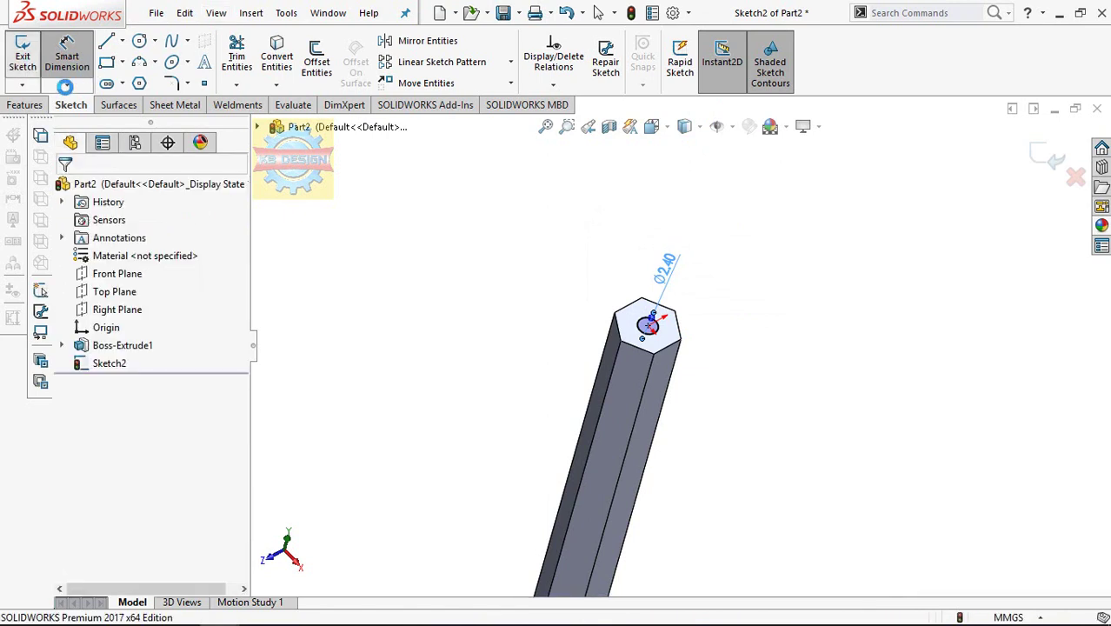
{"action": "left_click", "coordinate": [699, 85]}
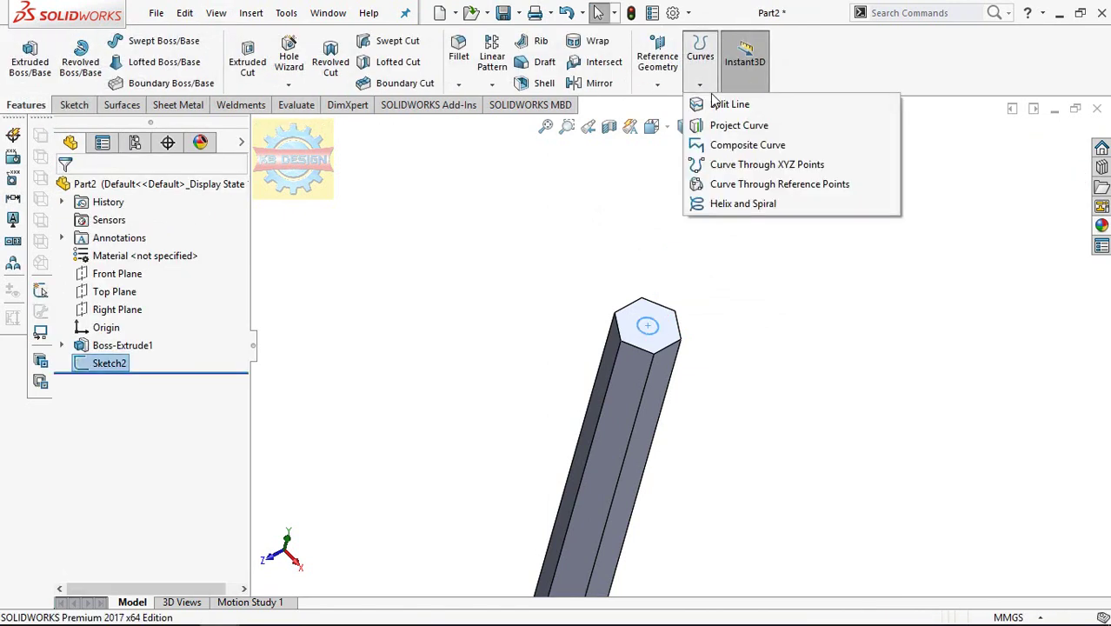
{"action": "left_click", "coordinate": [714, 105]}
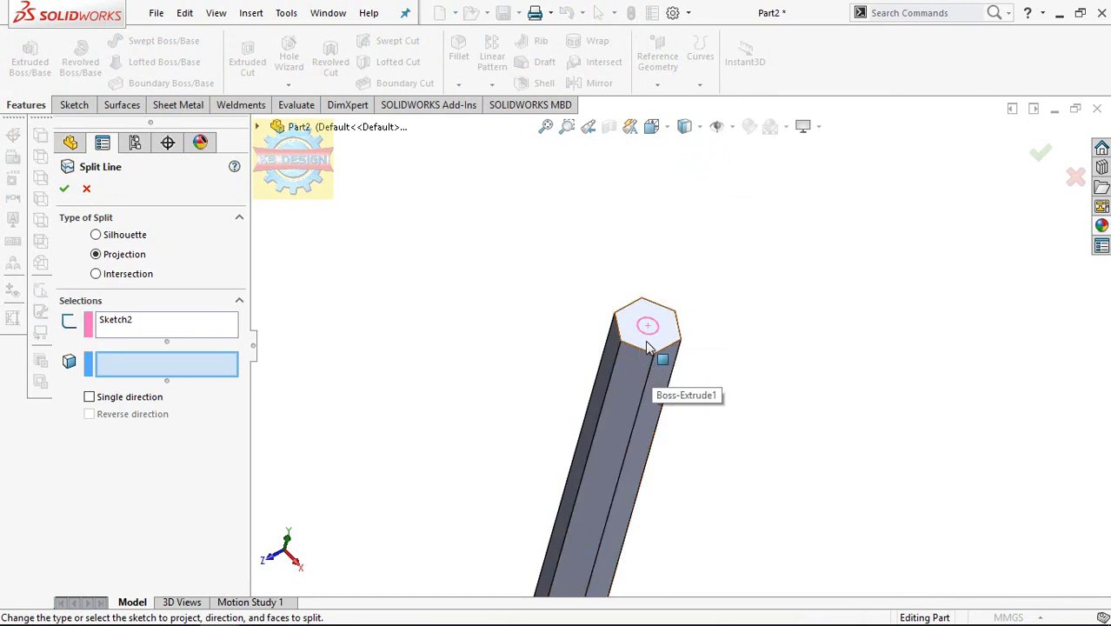
{"action": "left_click", "coordinate": [636, 365]}
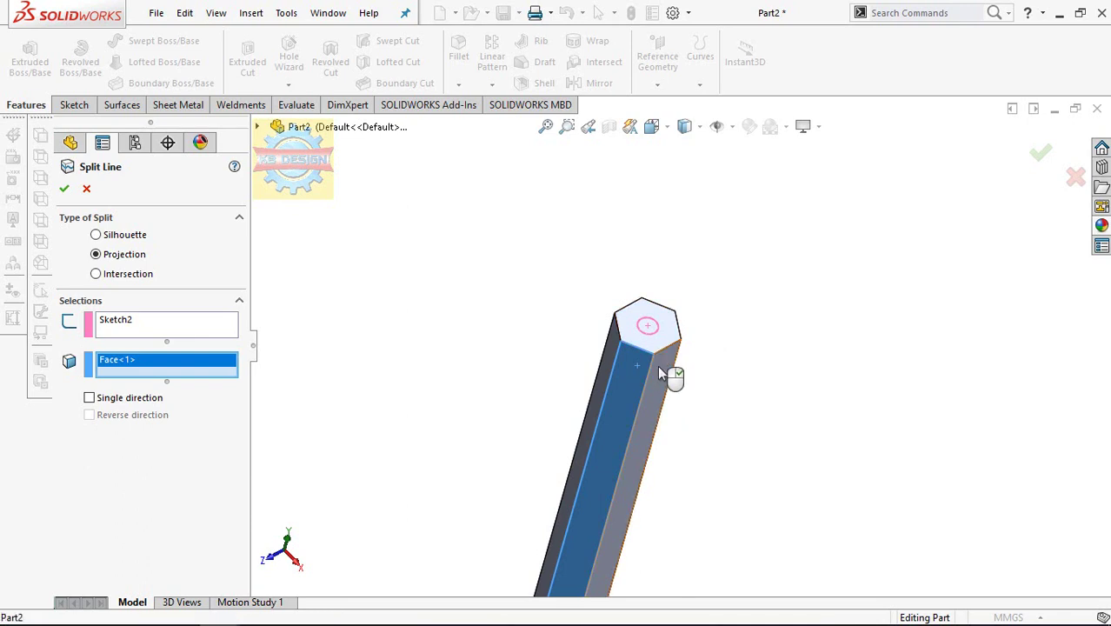
{"action": "left_click", "coordinate": [658, 364]}
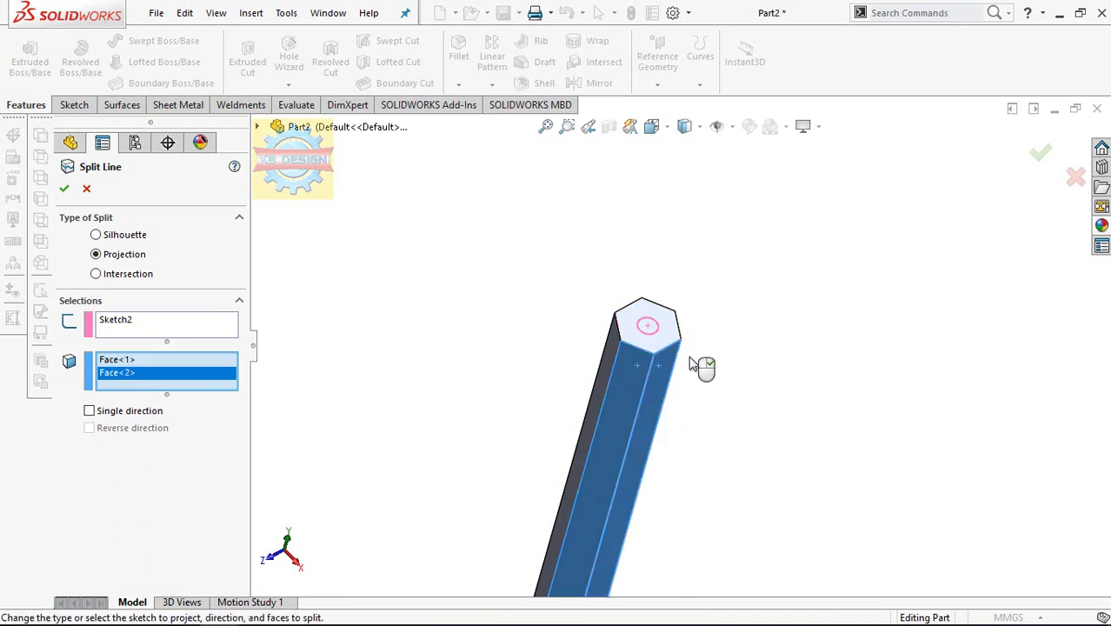
{"action": "left_click", "coordinate": [86, 191]}
Split the hexagonal rod into two bodies using the circle sketch as the trim tool, marking both resulting bodies.
{"action": "left_click", "coordinate": [254, 14]}
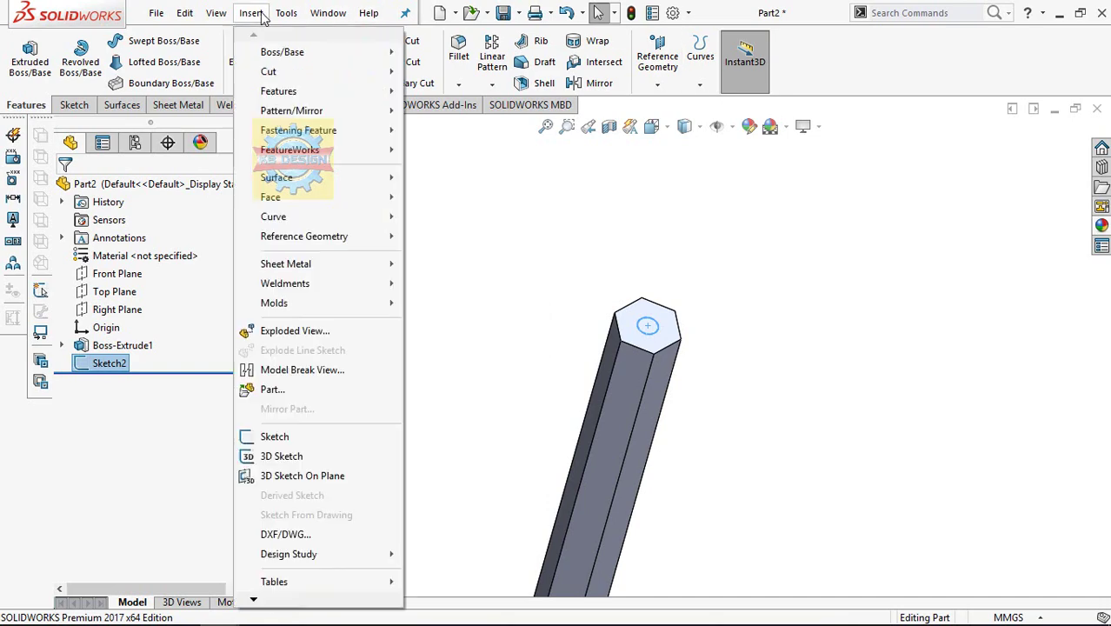
{"action": "mouse_move", "coordinate": [232, 17]}
{"action": "mouse_move", "coordinate": [283, 19]}
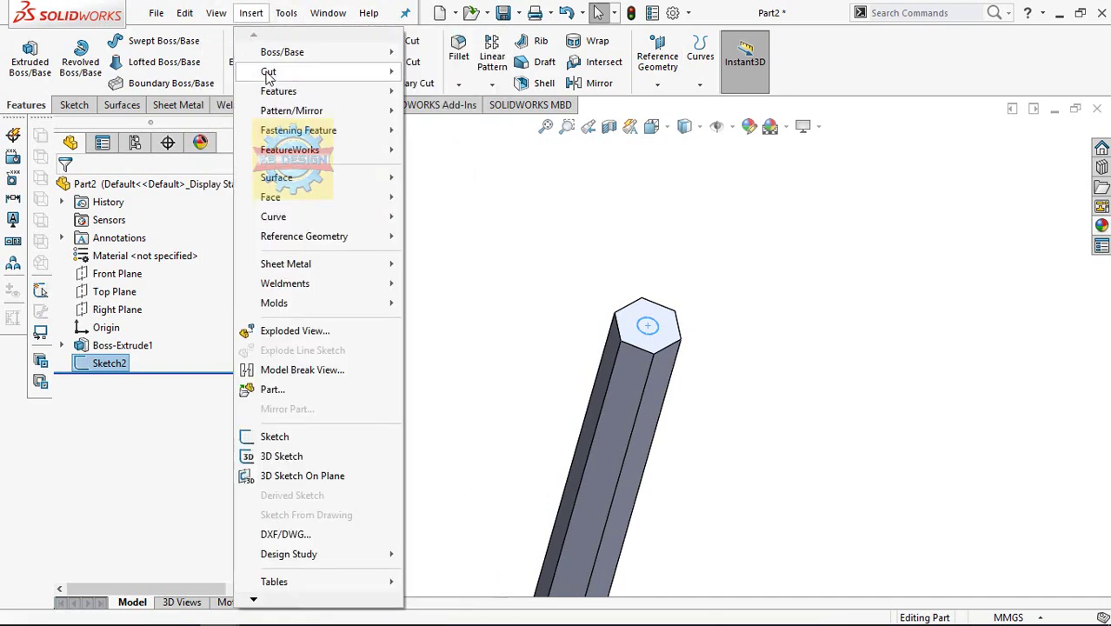
{"action": "mouse_move", "coordinate": [278, 91]}
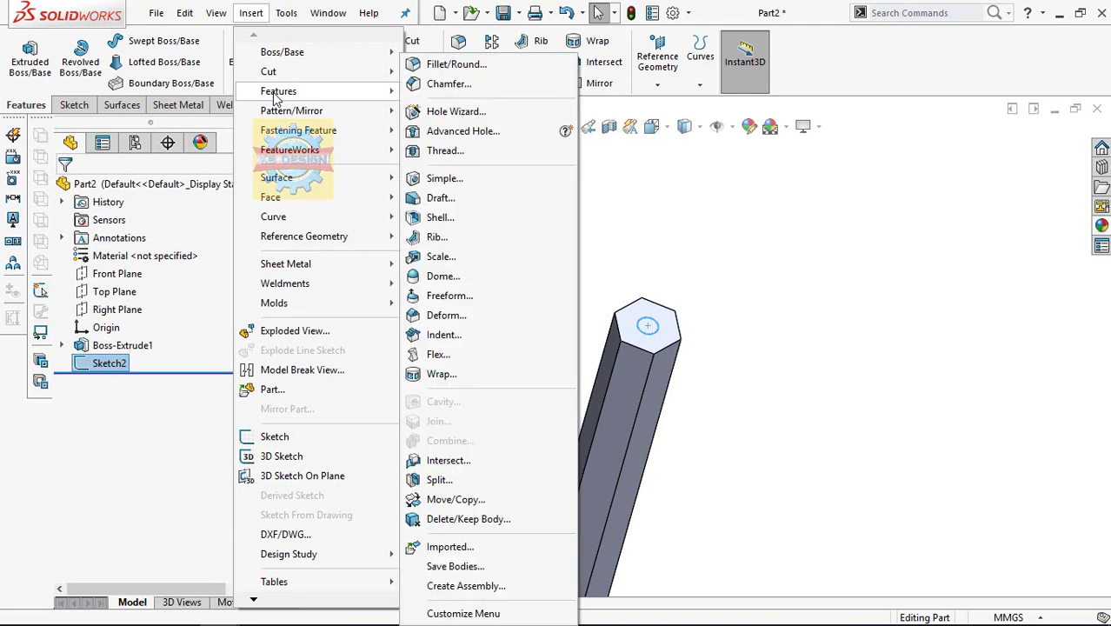
{"action": "left_click", "coordinate": [443, 480]}
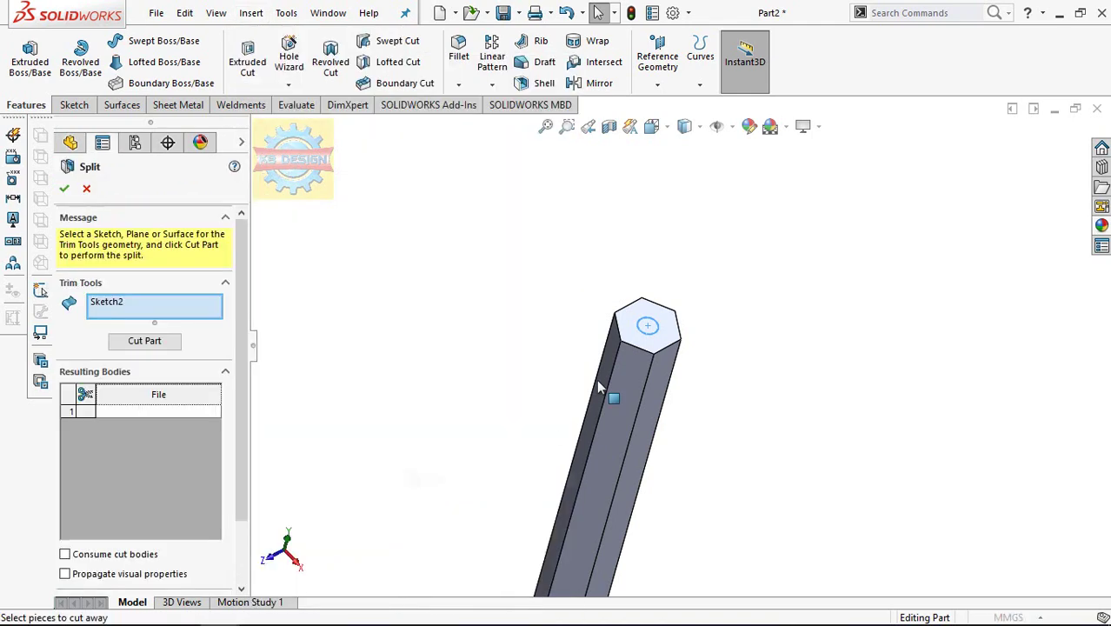
{"action": "left_click", "coordinate": [148, 341]}
{"action": "left_click", "coordinate": [85, 415]}
{"action": "left_click", "coordinate": [85, 434]}
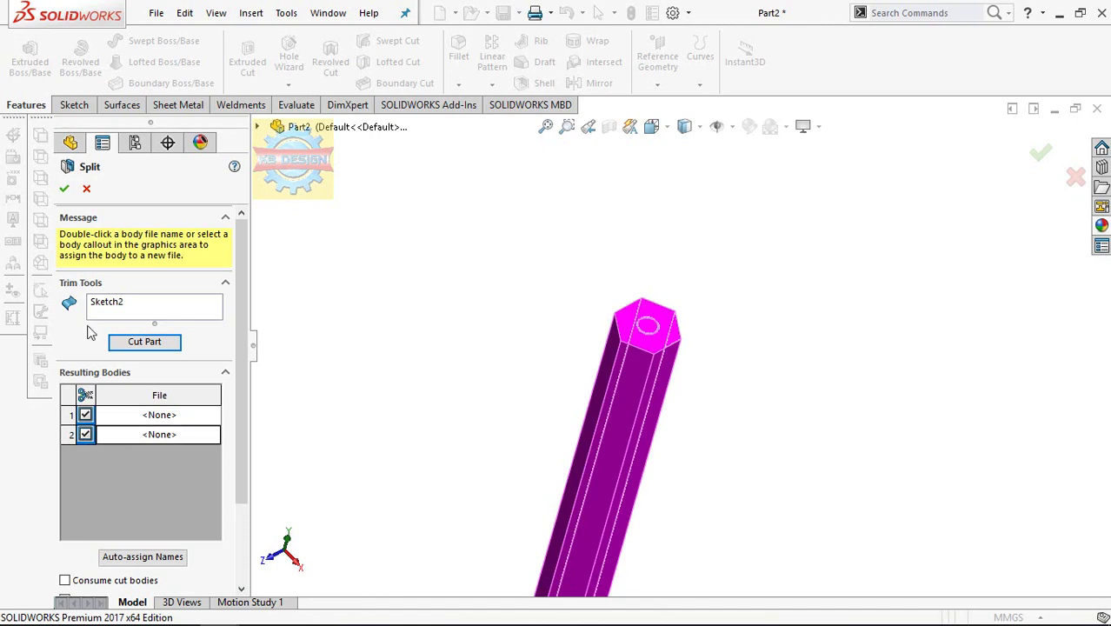
{"action": "left_click", "coordinate": [65, 189]}
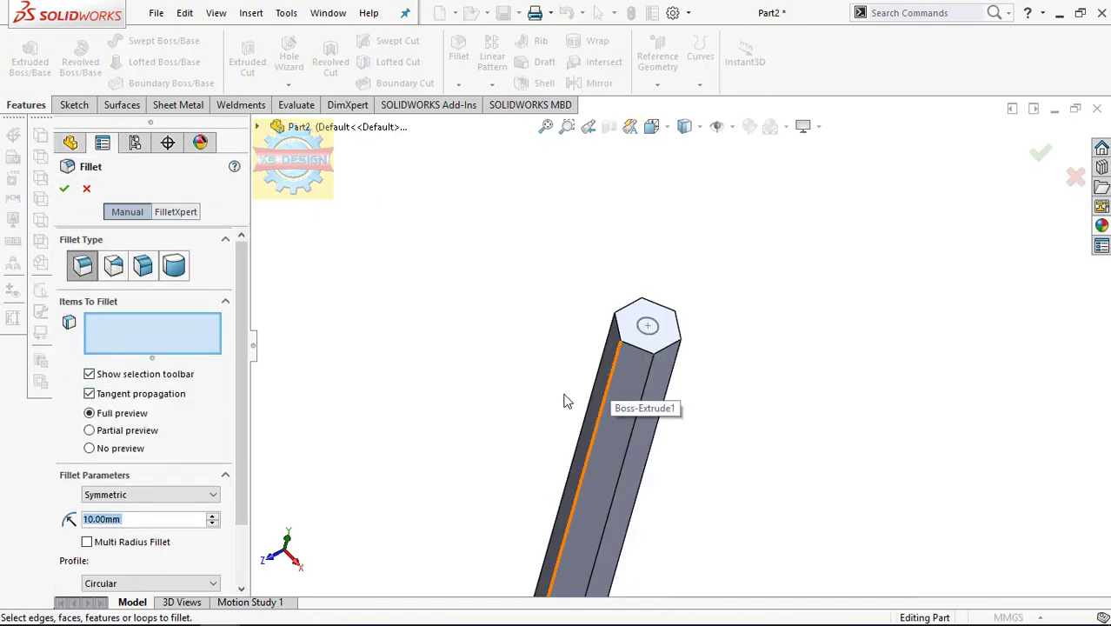
Fillet the six long edges of the hexagonal rod with a symmetric 0.5 mm radius.
{"action": "type", "text": "0.5"}
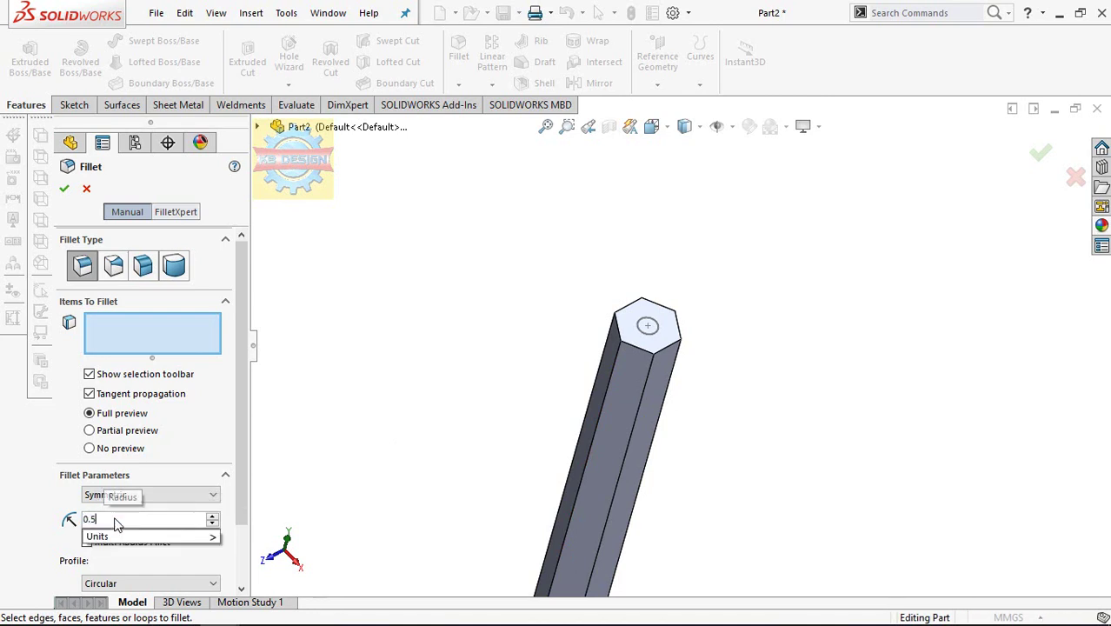
{"action": "key", "text": "Return"}
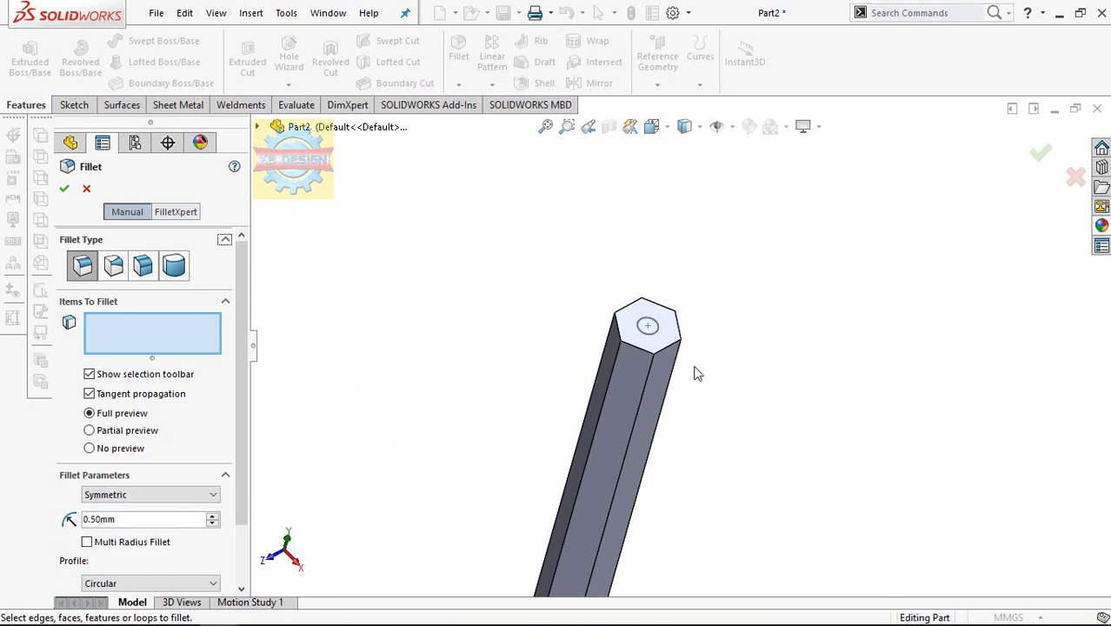
{"action": "left_click", "coordinate": [604, 388]}
{"action": "left_click", "coordinate": [605, 388]}
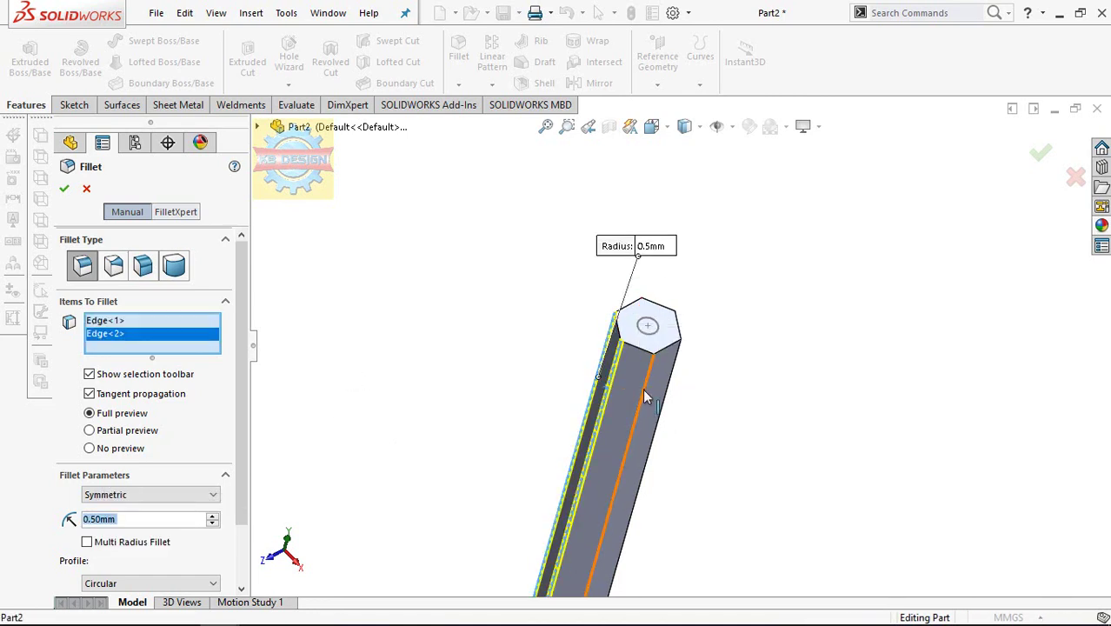
{"action": "left_click", "coordinate": [641, 388]}
{"action": "left_click", "coordinate": [672, 387]}
{"action": "middle_click_drag", "start_coordinate": [677, 389], "coordinate": [661, 343]}
{"action": "left_click", "coordinate": [661, 343]}
{"action": "left_click", "coordinate": [645, 350]}
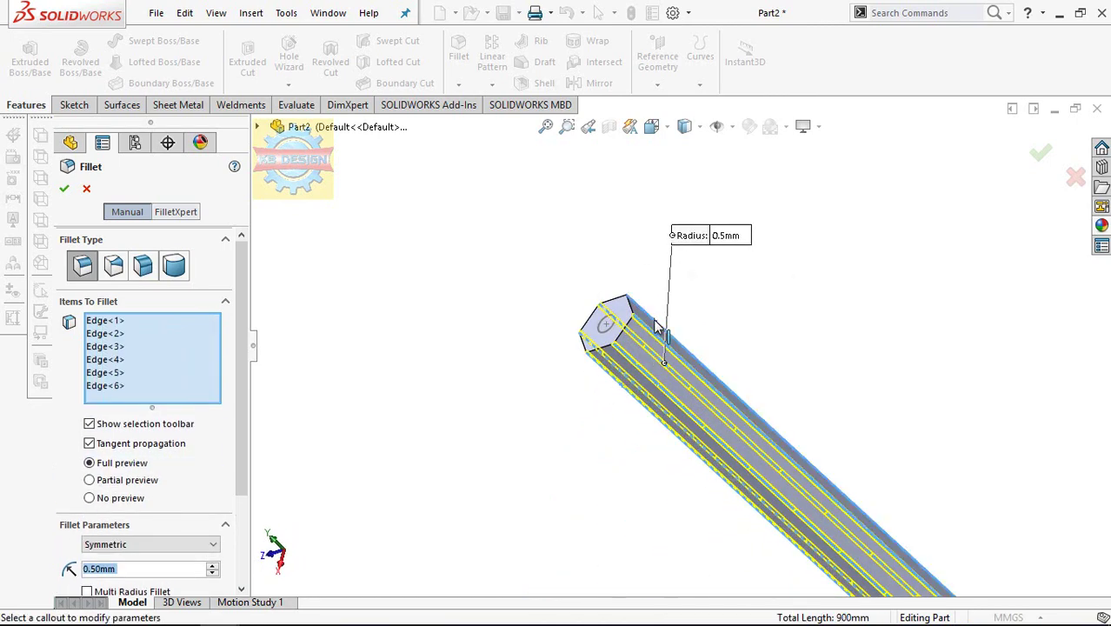
{"action": "left_click", "coordinate": [64, 189]}
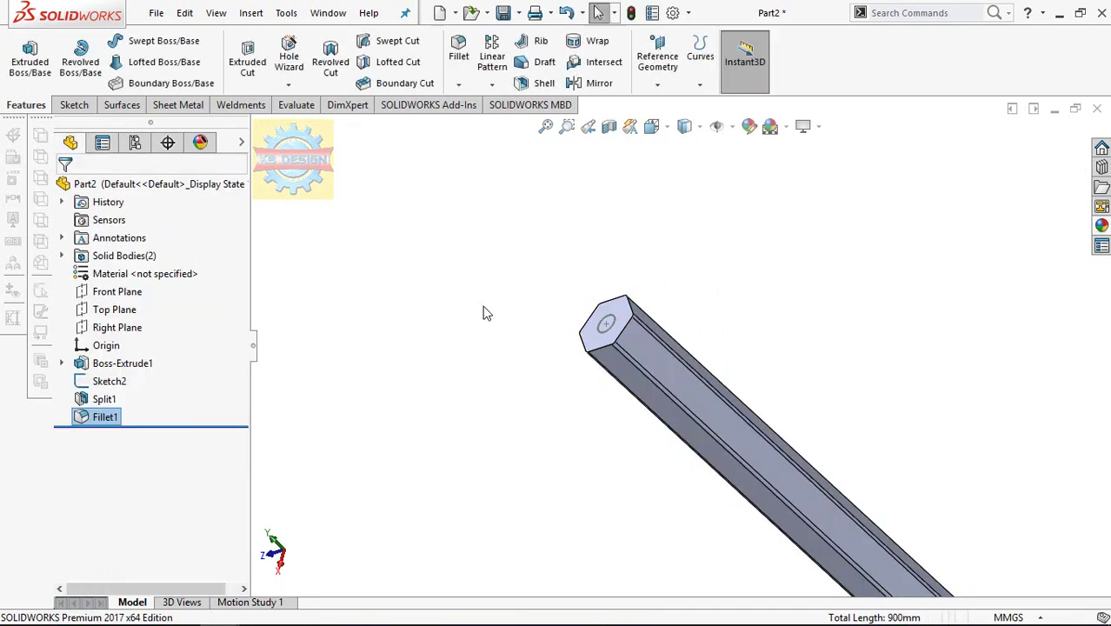
Orient the view normal to the Right Plane and start a sketch on that plane at the rod's origin end.
{"action": "middle_click_drag", "start_coordinate": [514, 322], "coordinate": [601, 398]}
{"action": "middle_click_drag", "start_coordinate": [465, 340], "coordinate": [582, 319]}
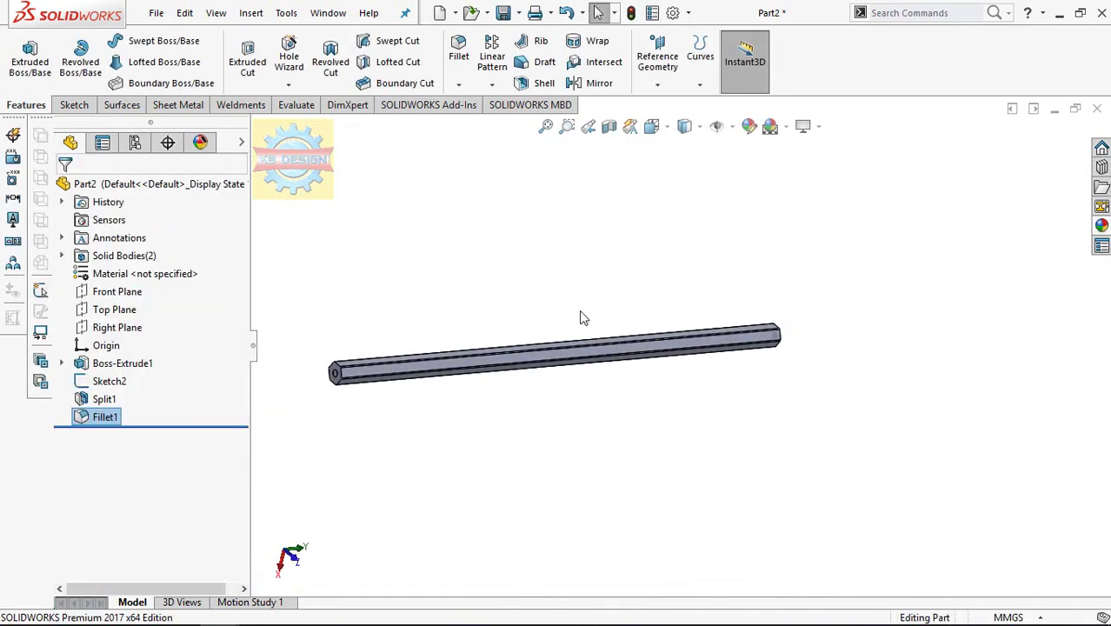
{"action": "left_click", "coordinate": [109, 291]}
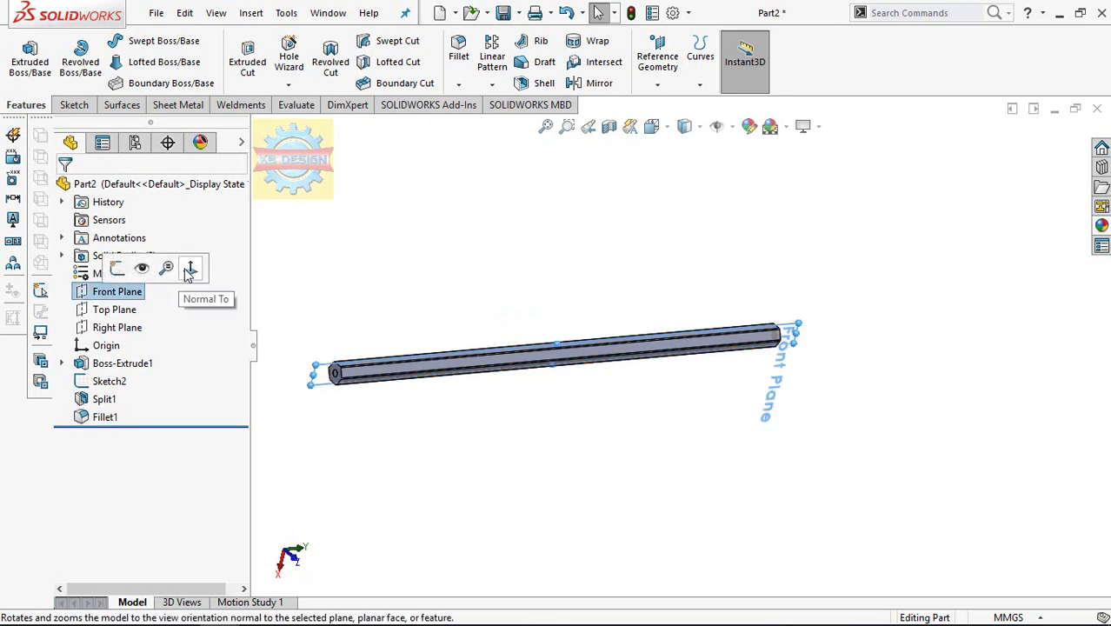
{"action": "left_click", "coordinate": [188, 266]}
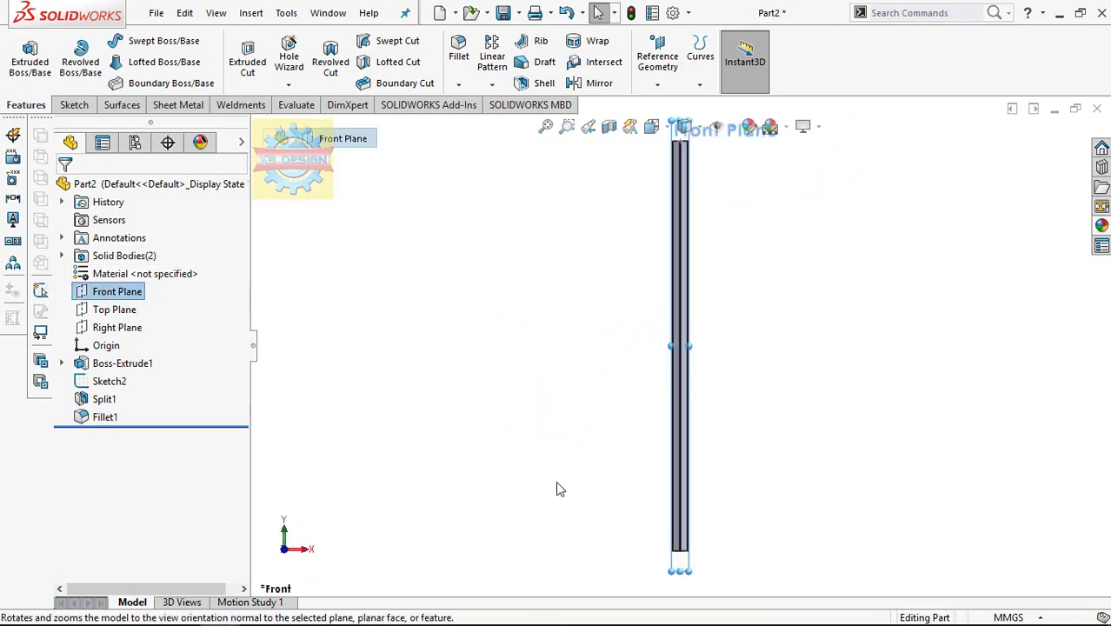
{"action": "left_click", "coordinate": [118, 327]}
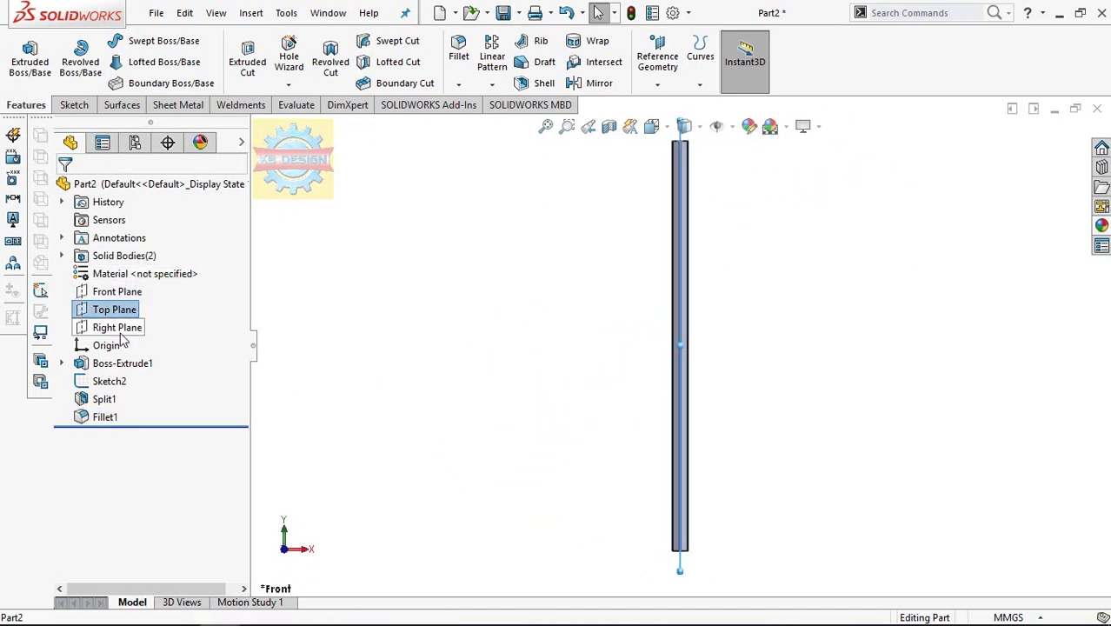
{"action": "left_click", "coordinate": [211, 305]}
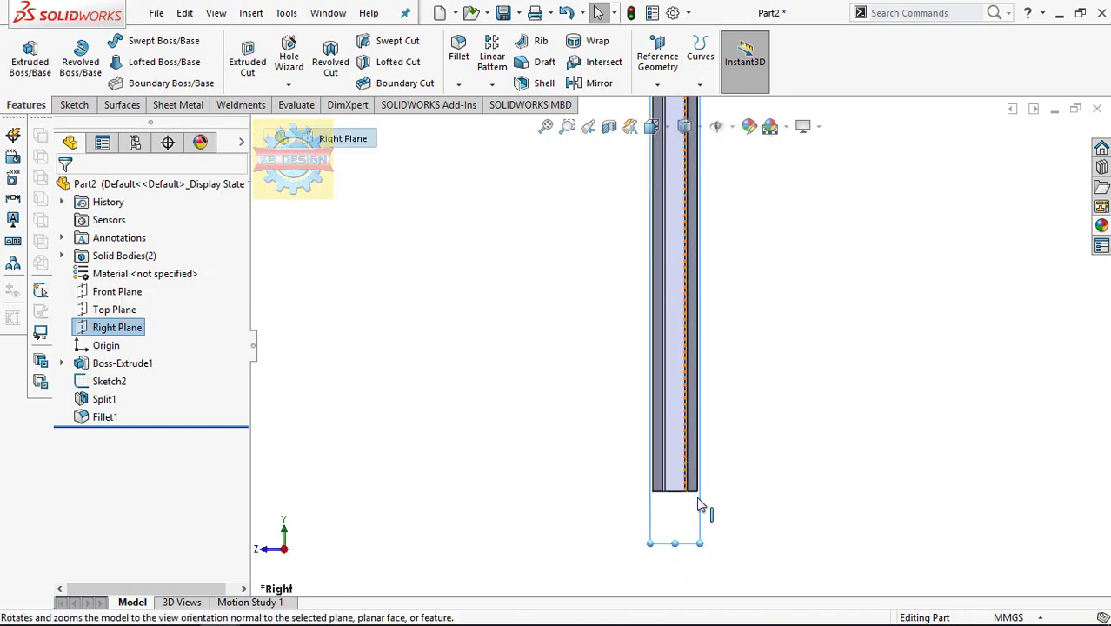
{"action": "left_click", "coordinate": [74, 105]}
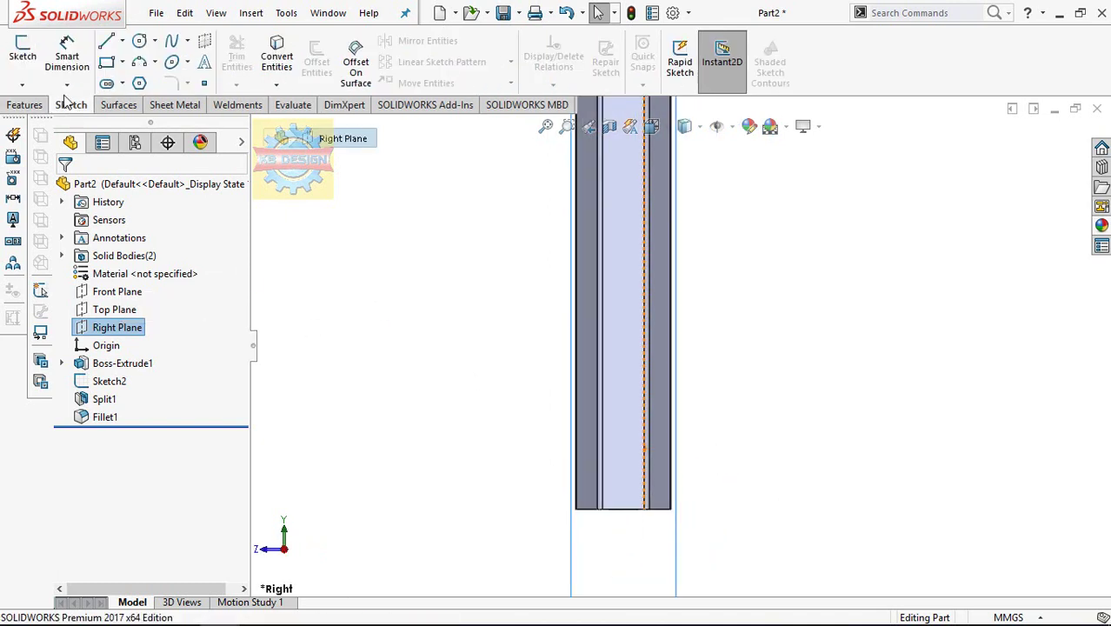
{"action": "left_click", "coordinate": [22, 54]}
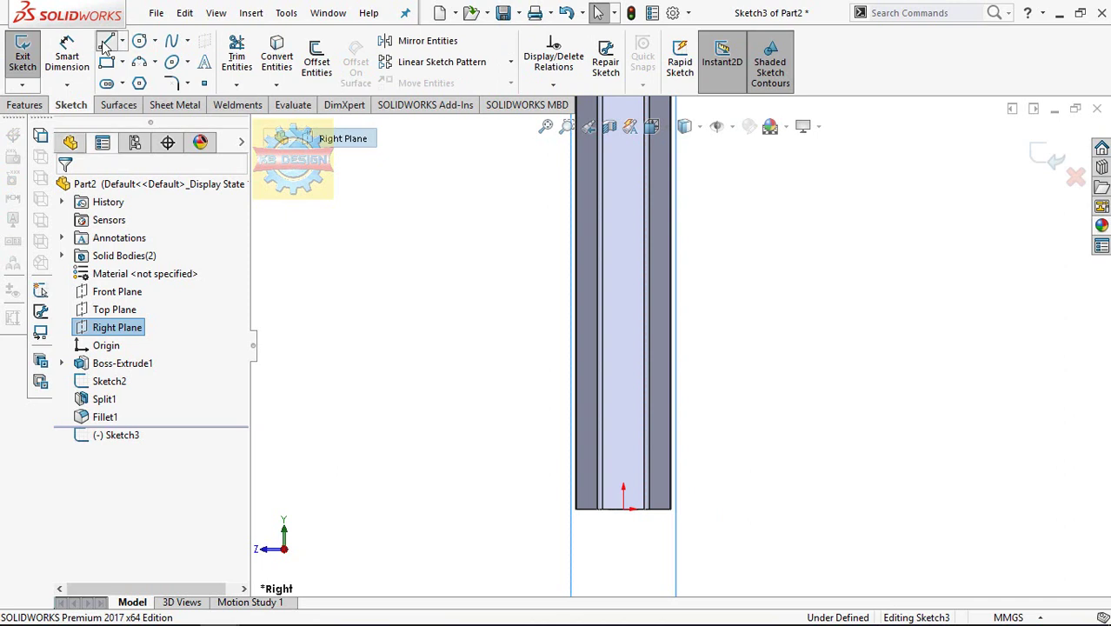
Sketch a closed four-line profile sloping up from the origin past the rod's side, about 8 mm wide and extending about 4.6 mm below the end face.
{"action": "left_click", "coordinate": [105, 43]}
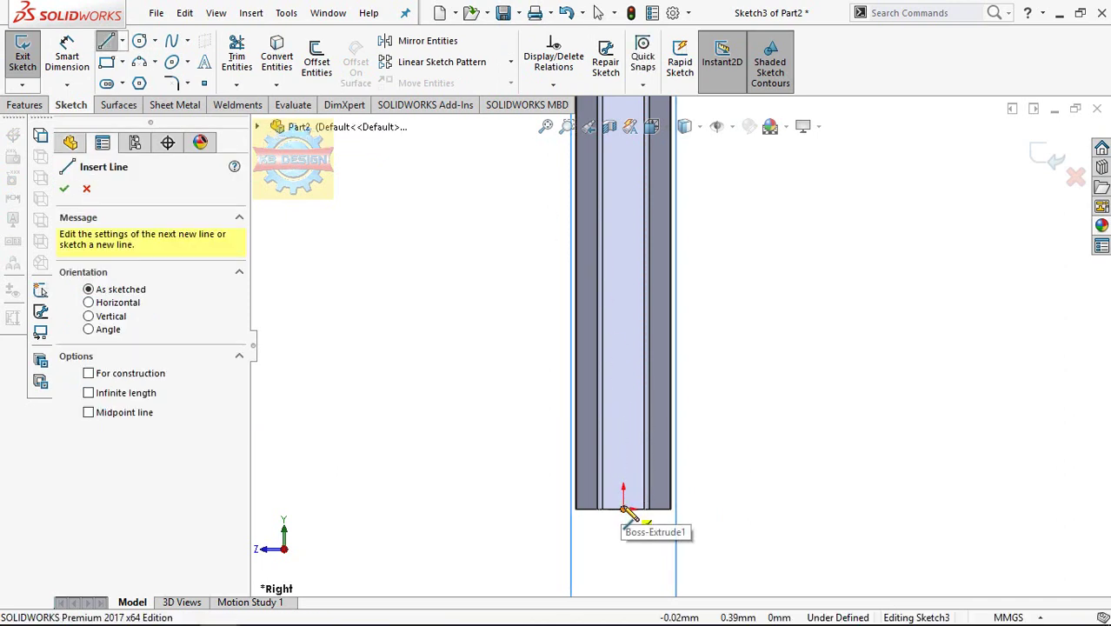
{"action": "mouse_move", "coordinate": [624, 509]}
{"action": "left_mouse_down"}
{"action": "mouse_move", "coordinate": [737, 279]}
{"action": "mouse_move", "coordinate": [721, 275]}
{"action": "left_mouse_up"}
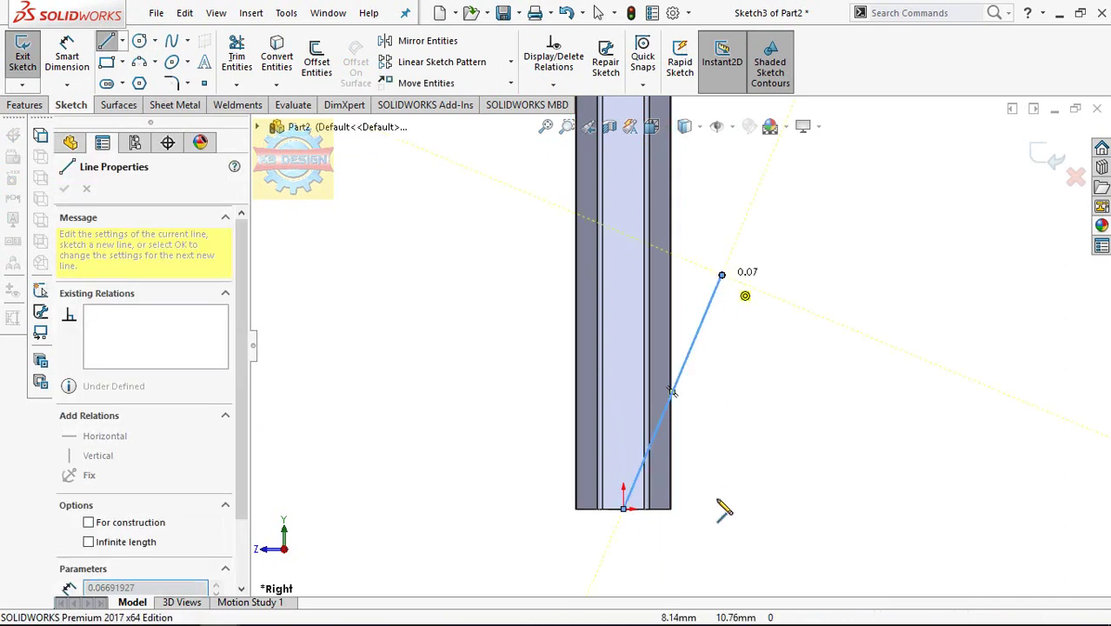
{"action": "left_click", "coordinate": [721, 565]}
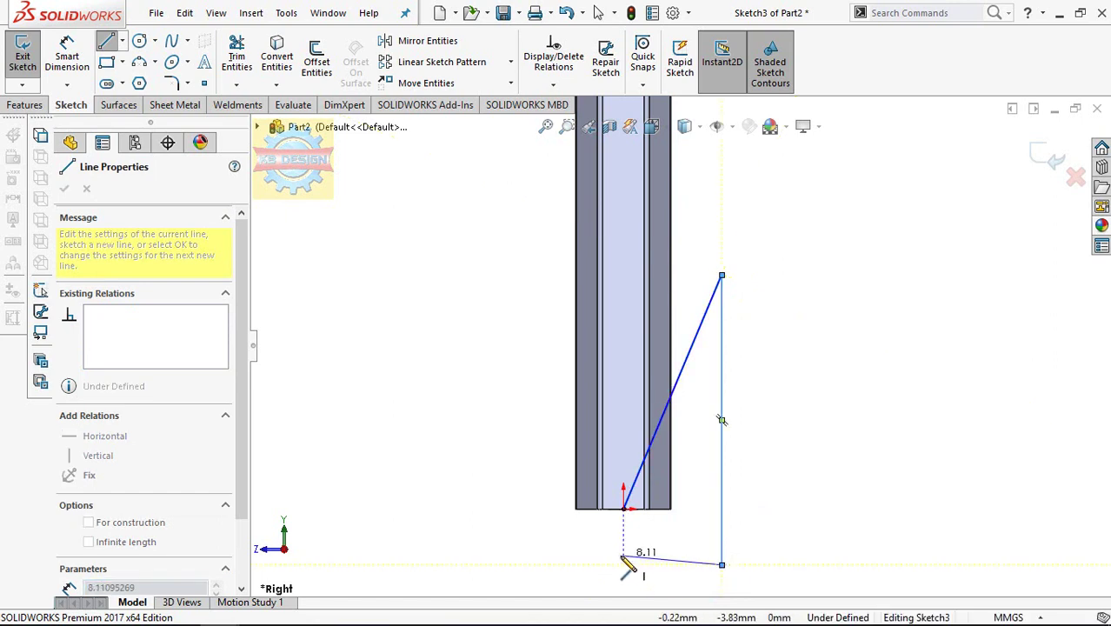
{"action": "left_click", "coordinate": [623, 565]}
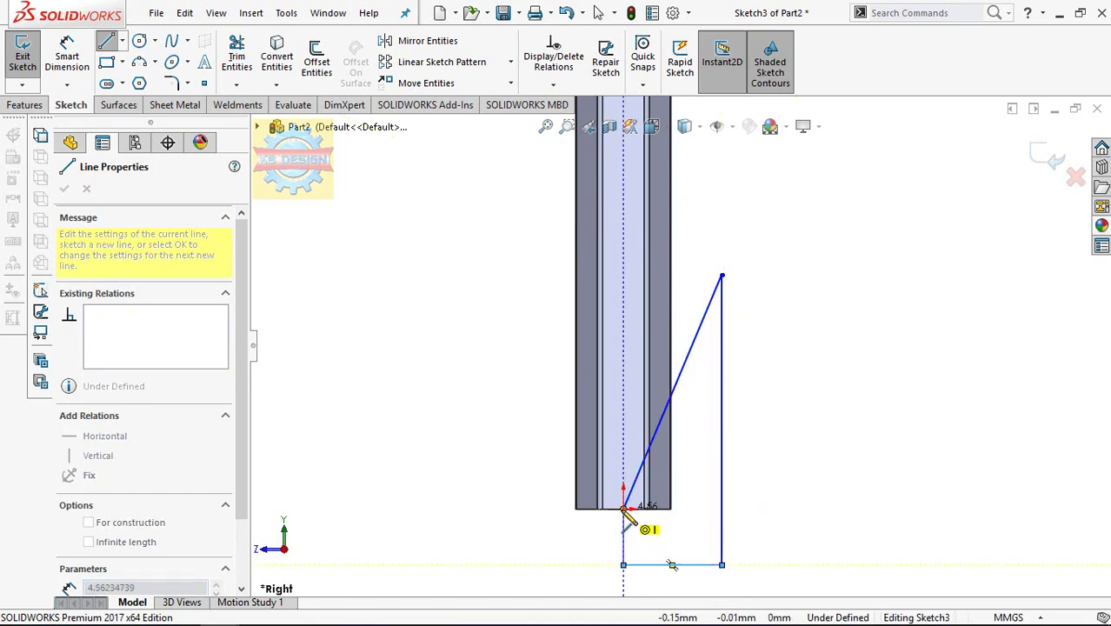
{"action": "left_click", "coordinate": [623, 508]}
{"action": "key", "text": "Escape"}
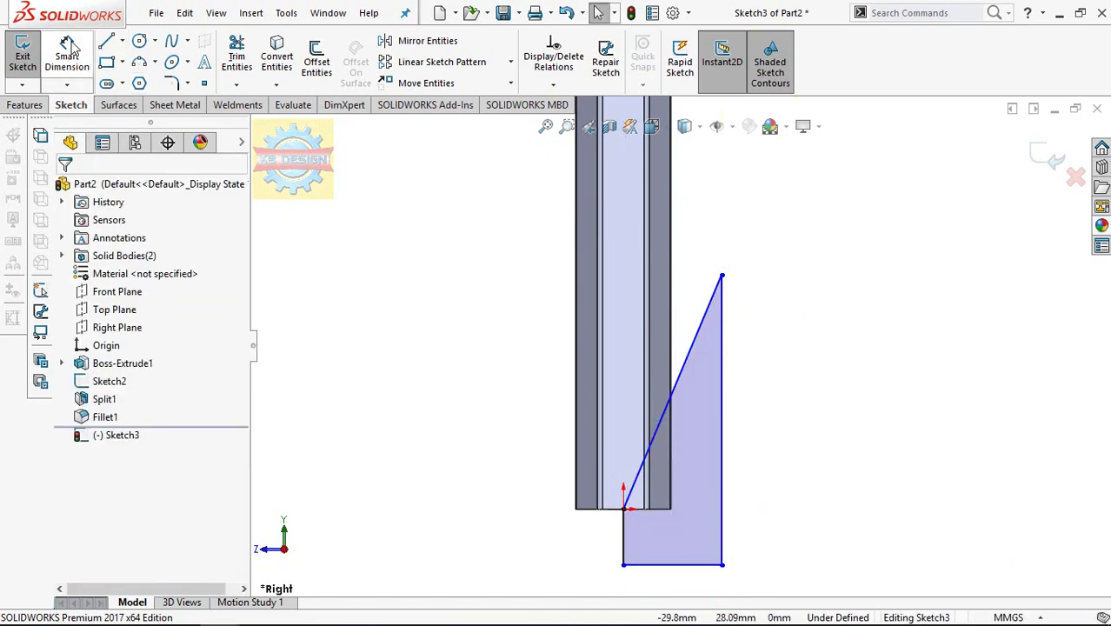
Dimension the vertical distance from the origin to the sloped line's upper endpoint as 30 mm.
{"action": "left_click", "coordinate": [69, 54]}
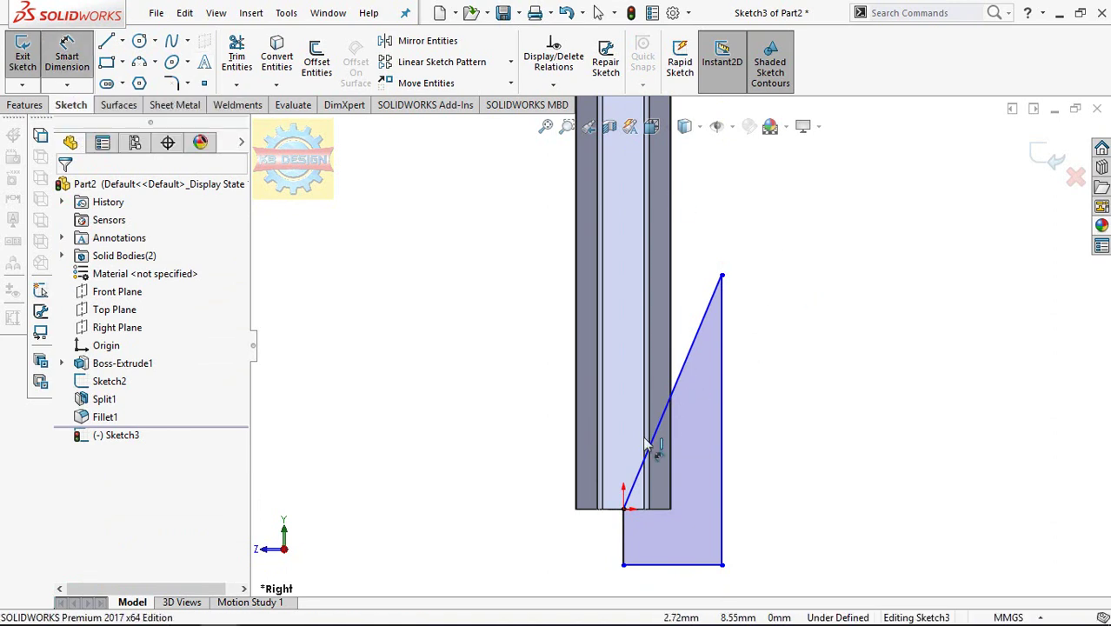
{"action": "left_click", "coordinate": [623, 510]}
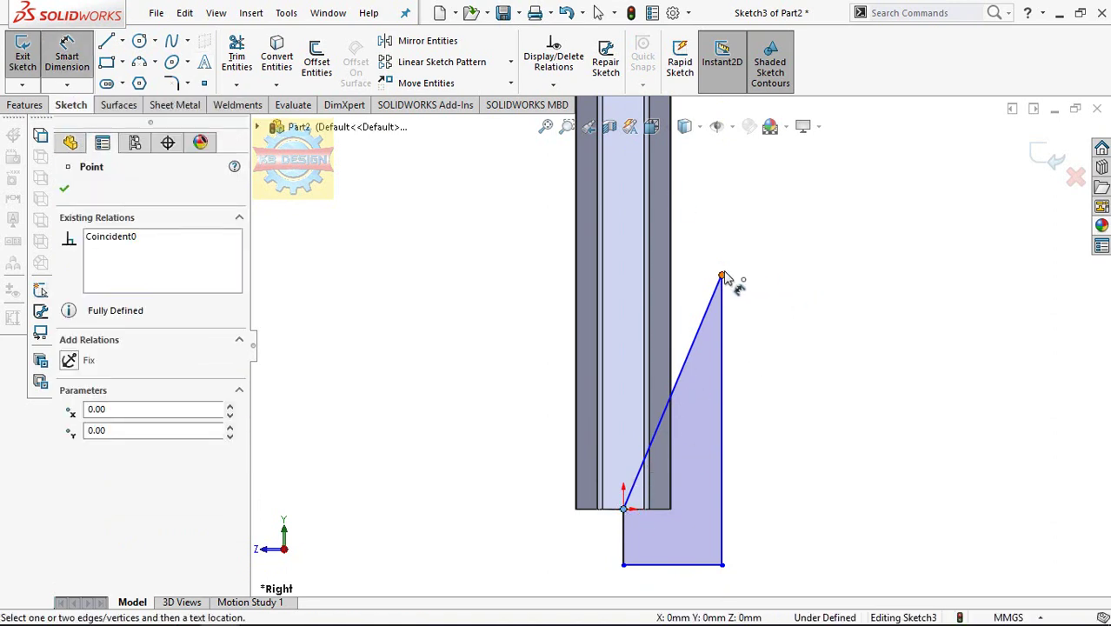
{"action": "left_click", "coordinate": [721, 276]}
{"action": "left_click", "coordinate": [836, 390]}
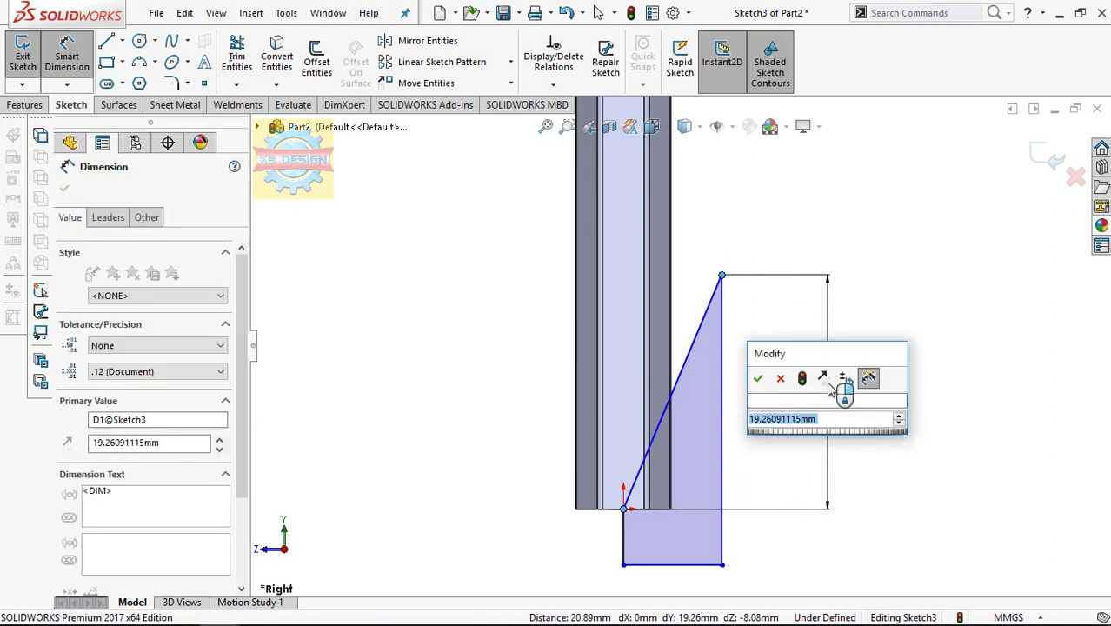
{"action": "type", "text": "30"}
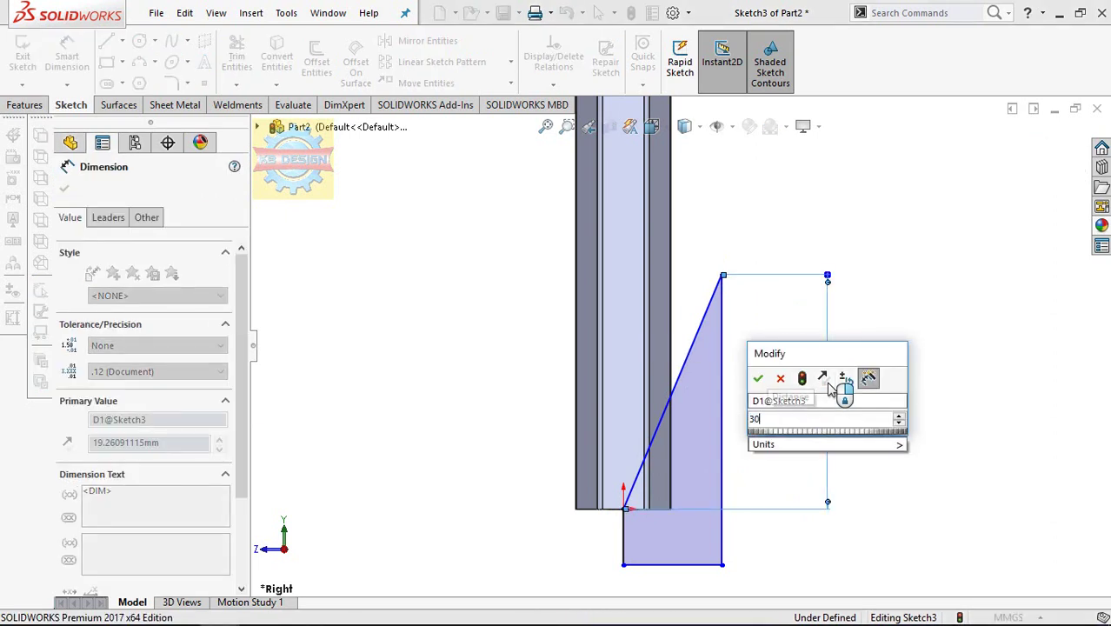
{"action": "key", "text": "Return"}
{"action": "key", "text": "Escape"}
{"action": "scroll", "coordinate": [822, 345], "scroll_direction": "up", "scroll_amount": 1}
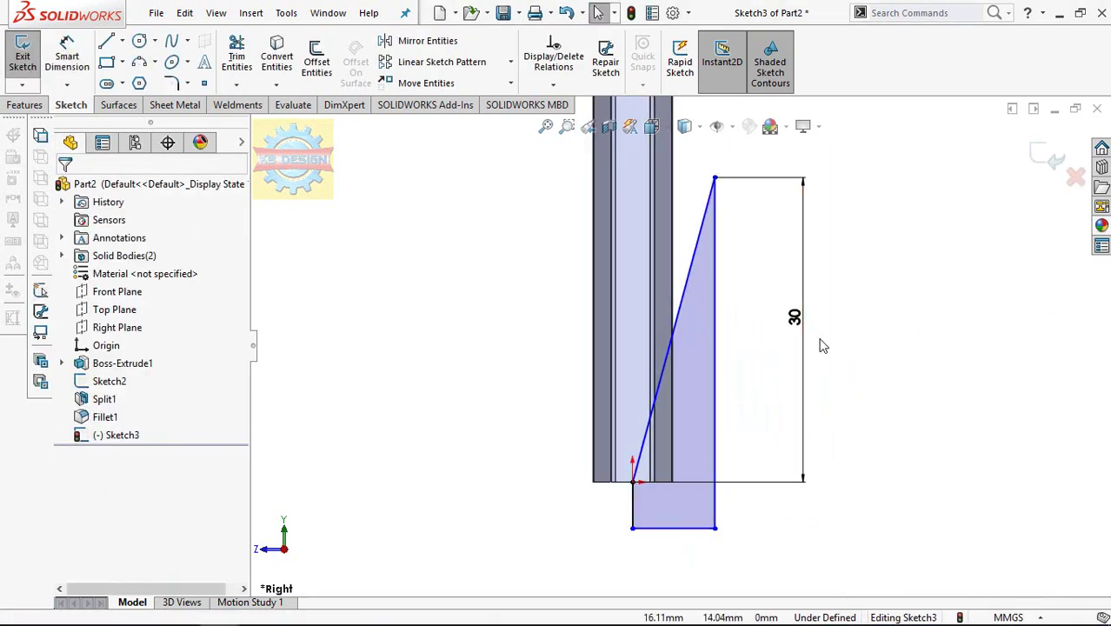
Draw a vertical centerline about 18 mm long upward from the origin along the rod's axis.
{"action": "left_click", "coordinate": [122, 41]}
{"action": "left_click", "coordinate": [148, 79]}
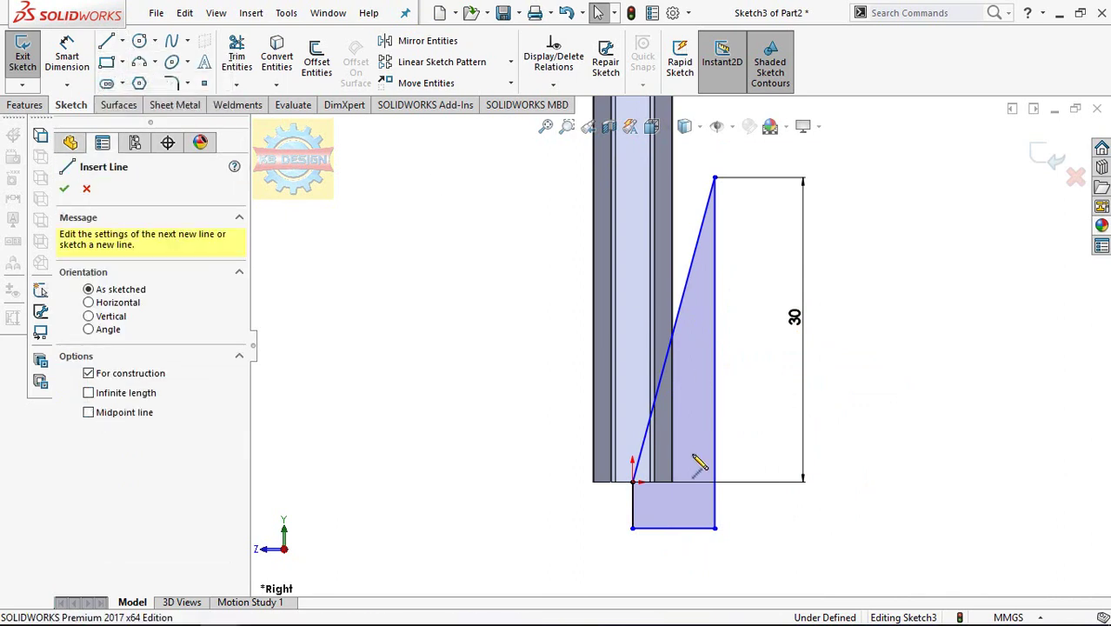
{"action": "left_click", "coordinate": [632, 481]}
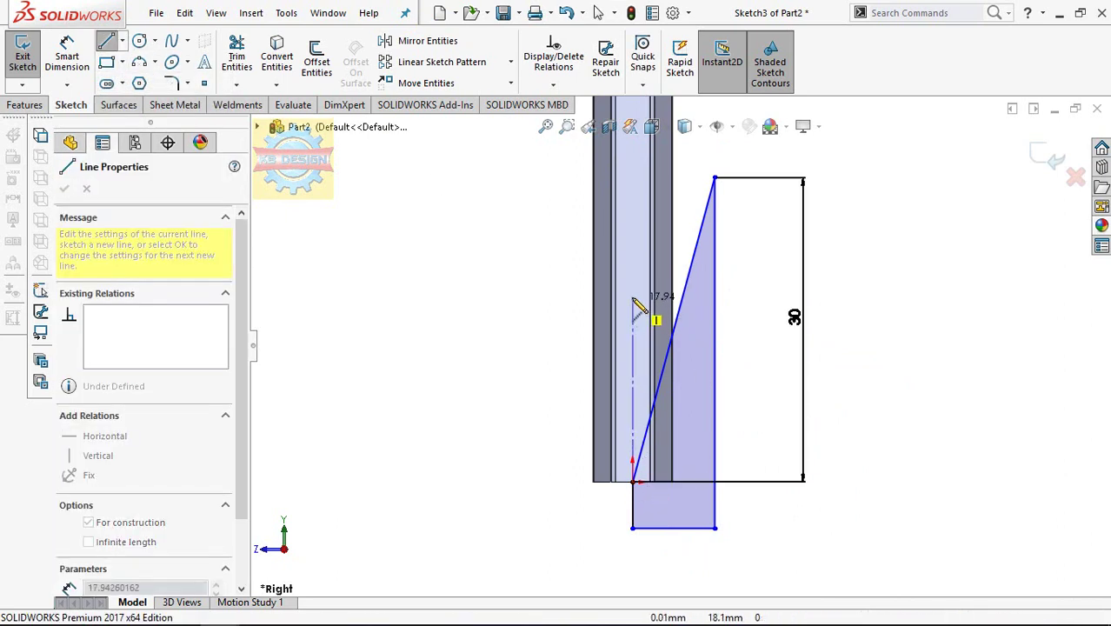
{"action": "left_click", "coordinate": [633, 298]}
{"action": "key", "text": "Escape"}
Set the angle between the sloped line and the centerline to 10.8 degrees.
{"action": "left_click", "coordinate": [67, 57]}
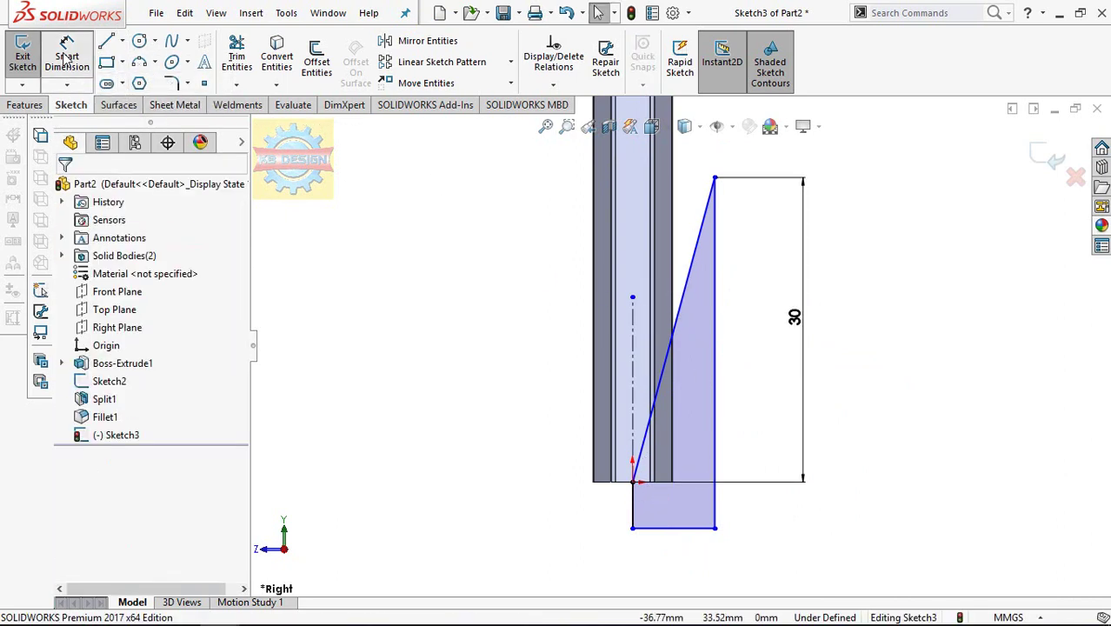
{"action": "left_click", "coordinate": [686, 280]}
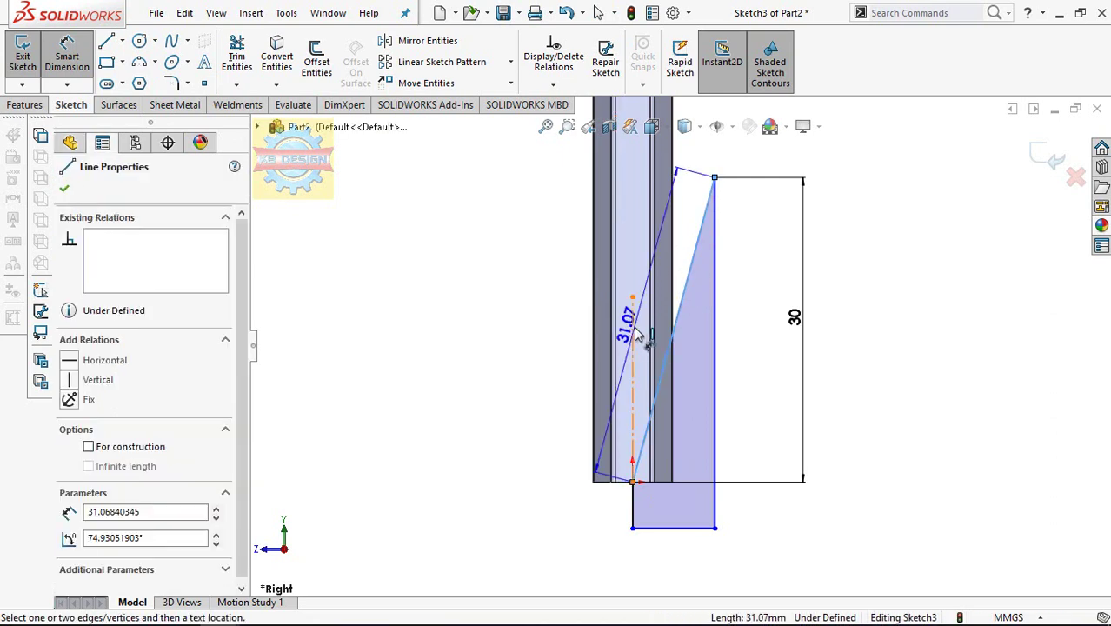
{"action": "left_click", "coordinate": [632, 335]}
{"action": "left_click", "coordinate": [667, 277]}
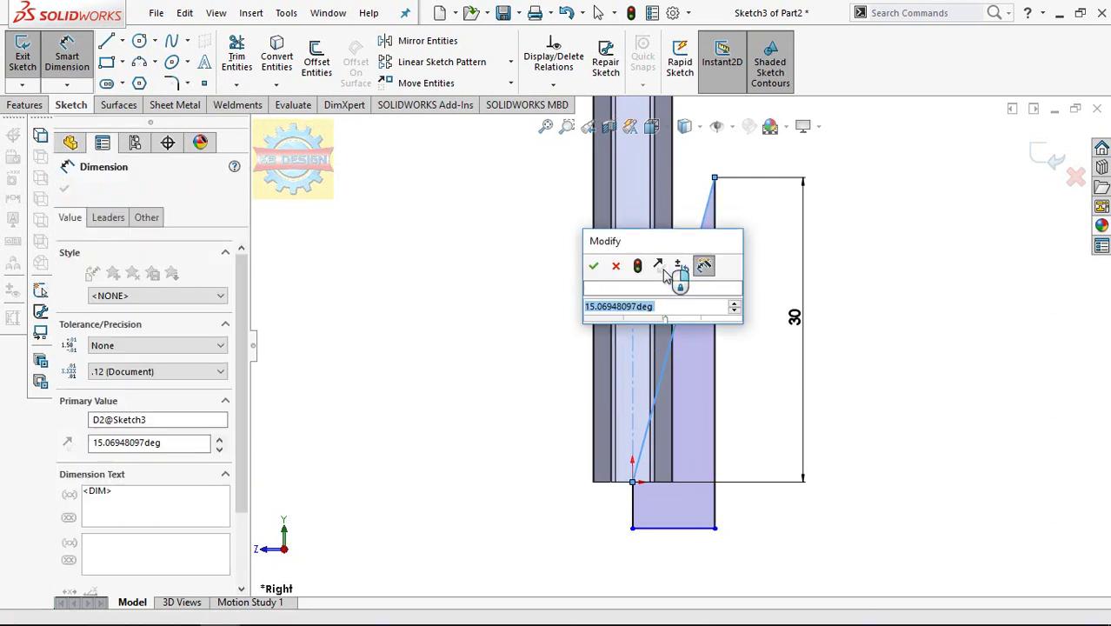
{"action": "type", "text": "10.8"}
{"action": "key", "text": "Return"}
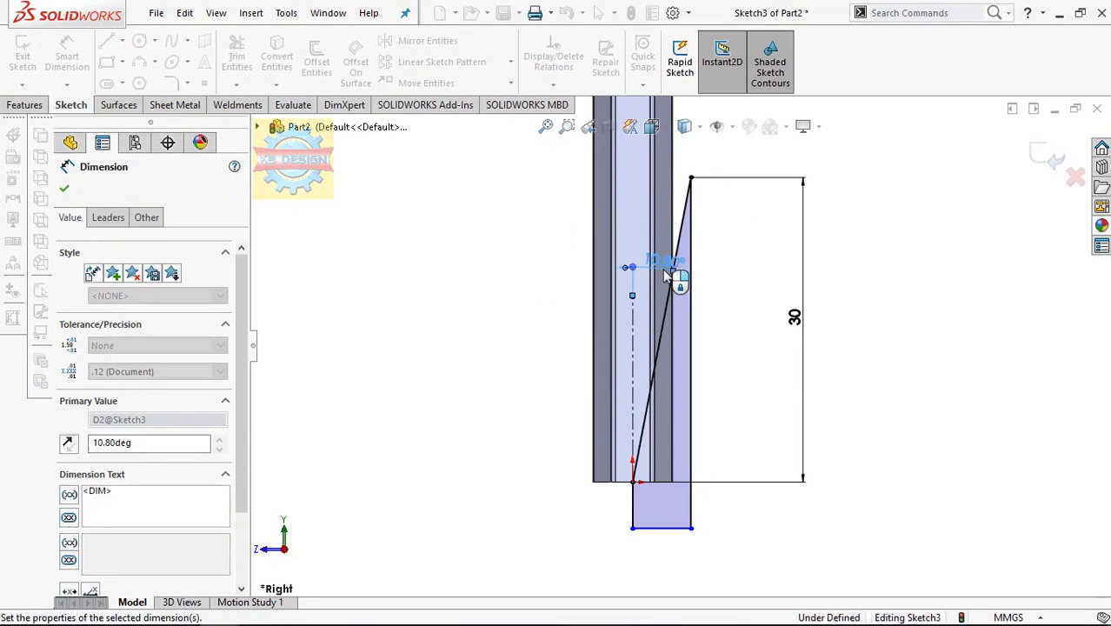
Cut the pencil's conical tip with a 360-degree Revolved Cut of the profile about the vertical centerline.
{"action": "left_click", "coordinate": [26, 106]}
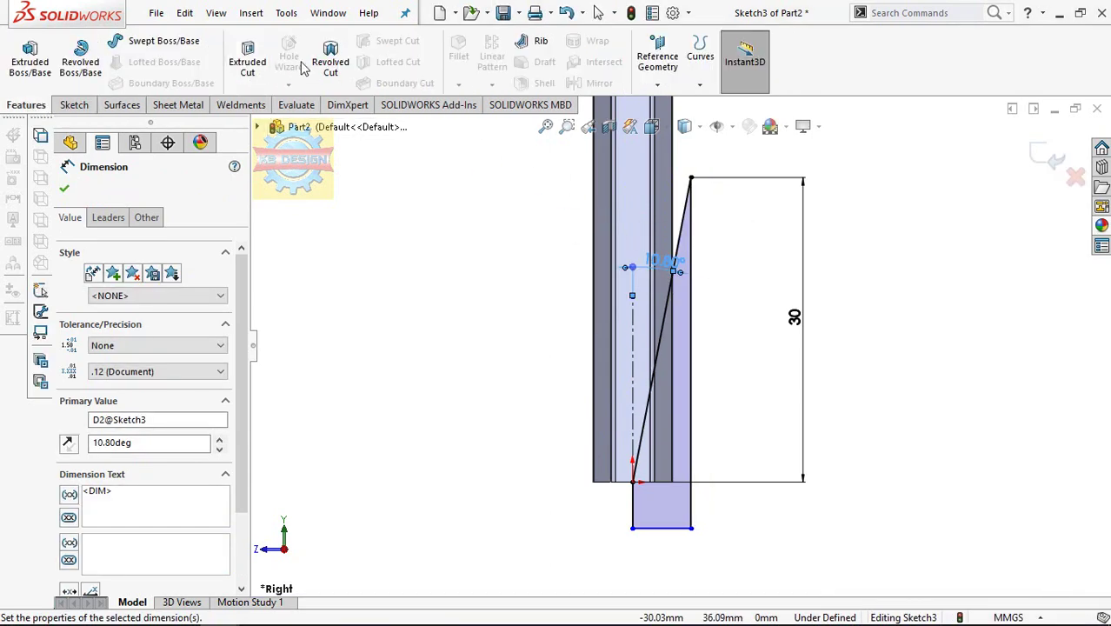
{"action": "left_click", "coordinate": [331, 59]}
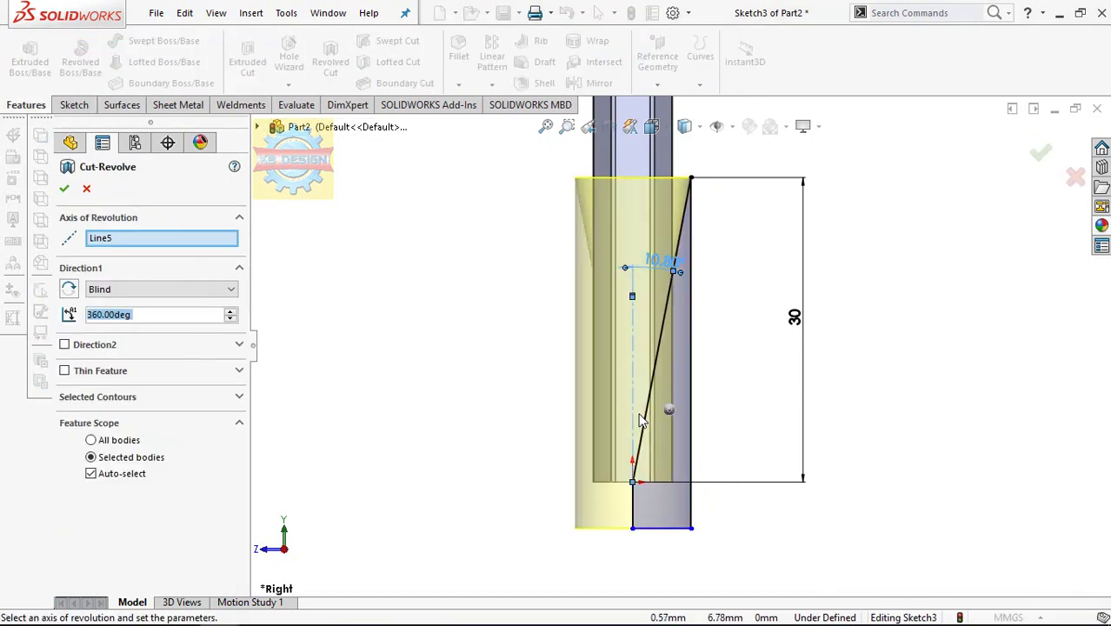
{"action": "left_click", "coordinate": [65, 189]}
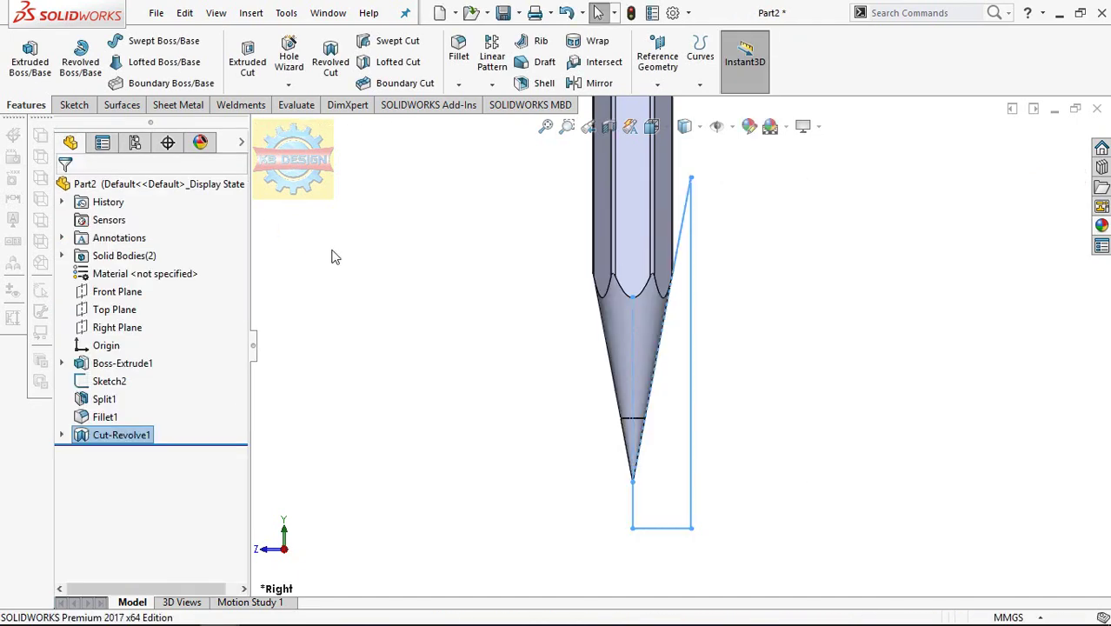
Apply a black color appearance to the whole pencil part.
{"action": "mouse_move", "coordinate": [611, 300]}
{"action": "middle_mouse_down"}
{"action": "mouse_move", "coordinate": [696, 308]}
{"action": "mouse_move", "coordinate": [694, 250]}
{"action": "mouse_move", "coordinate": [721, 277]}
{"action": "middle_mouse_up"}
{"action": "scroll", "coordinate": [782, 243], "scroll_direction": "up", "scroll_amount": 5}
{"action": "mouse_move", "coordinate": [838, 218]}
{"action": "middle_mouse_down"}
{"action": "mouse_move", "coordinate": [940, 285]}
{"action": "mouse_move", "coordinate": [843, 191]}
{"action": "mouse_move", "coordinate": [867, 295]}
{"action": "mouse_move", "coordinate": [870, 247]}
{"action": "mouse_move", "coordinate": [858, 273]}
{"action": "middle_mouse_up"}
{"action": "scroll", "coordinate": [858, 277], "scroll_direction": "down", "scroll_amount": 2}
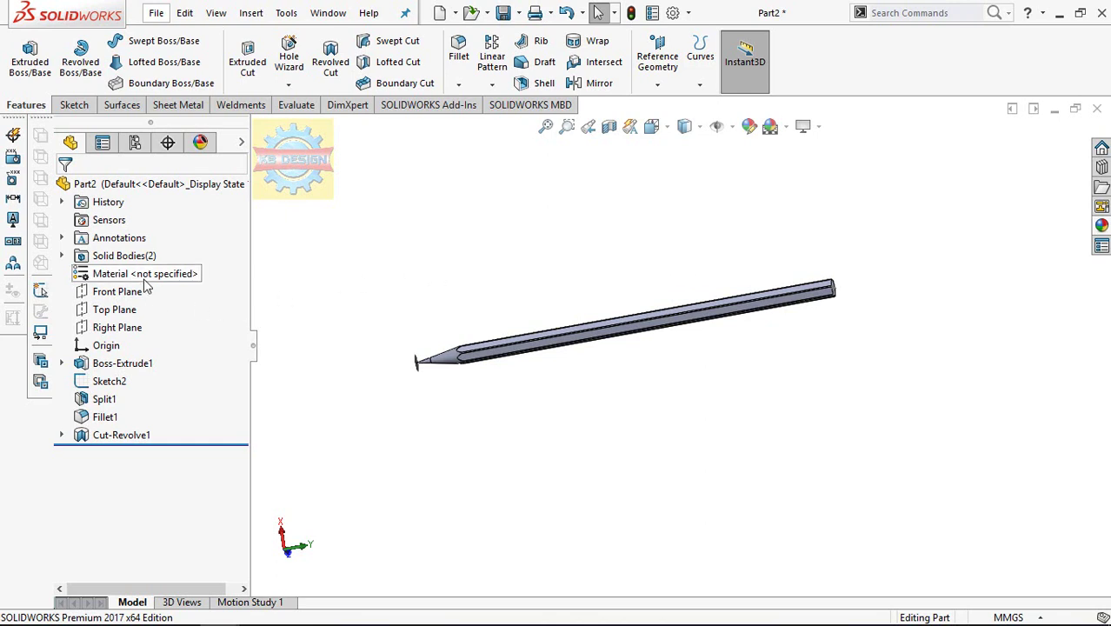
{"action": "right_click", "coordinate": [170, 188]}
{"action": "left_click", "coordinate": [172, 183]}
{"action": "right_click", "coordinate": [172, 182]}
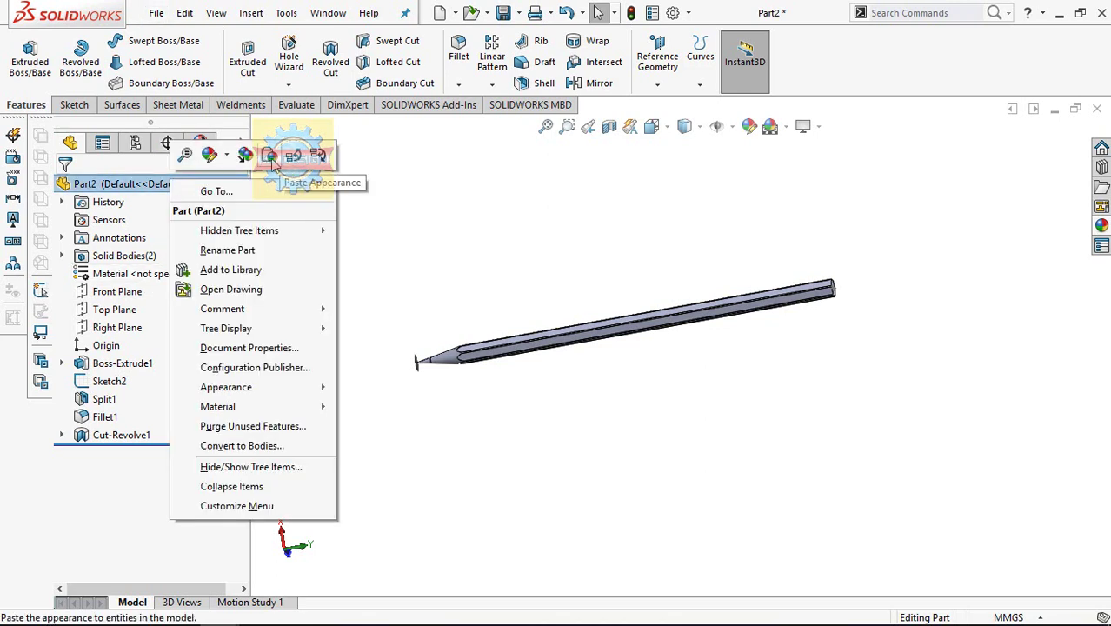
{"action": "left_click", "coordinate": [220, 157]}
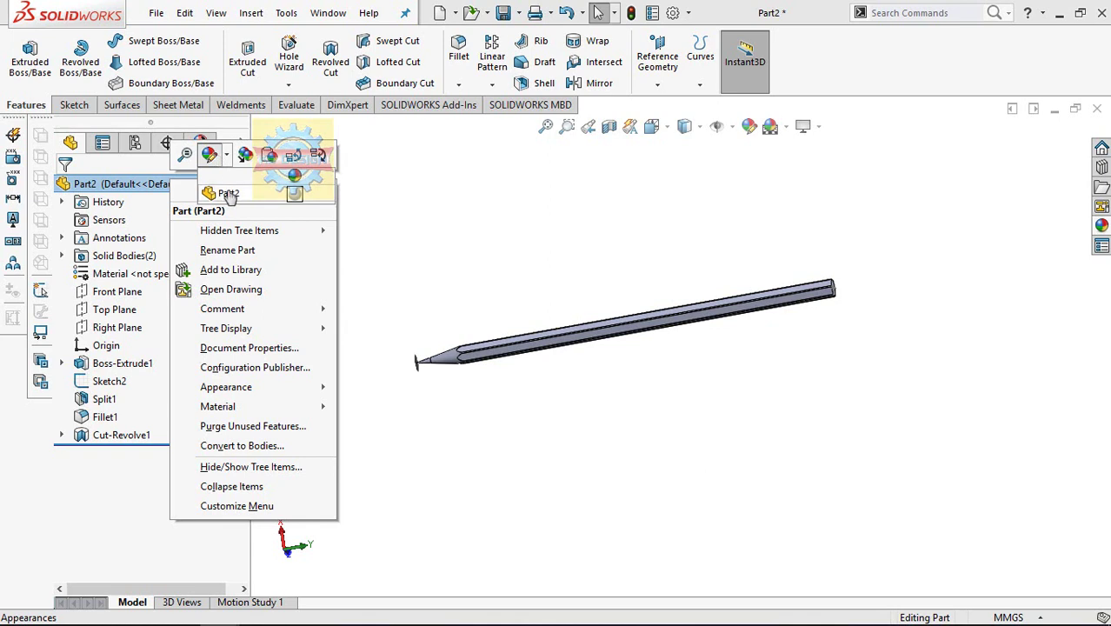
{"action": "left_click", "coordinate": [228, 195]}
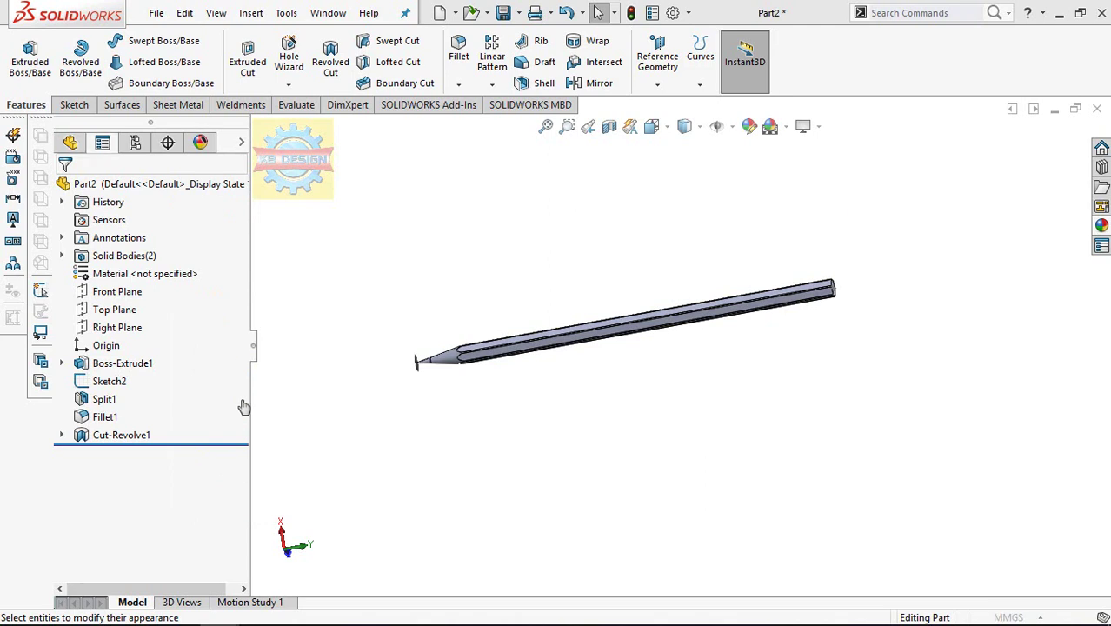
{"action": "left_click", "coordinate": [185, 546]}
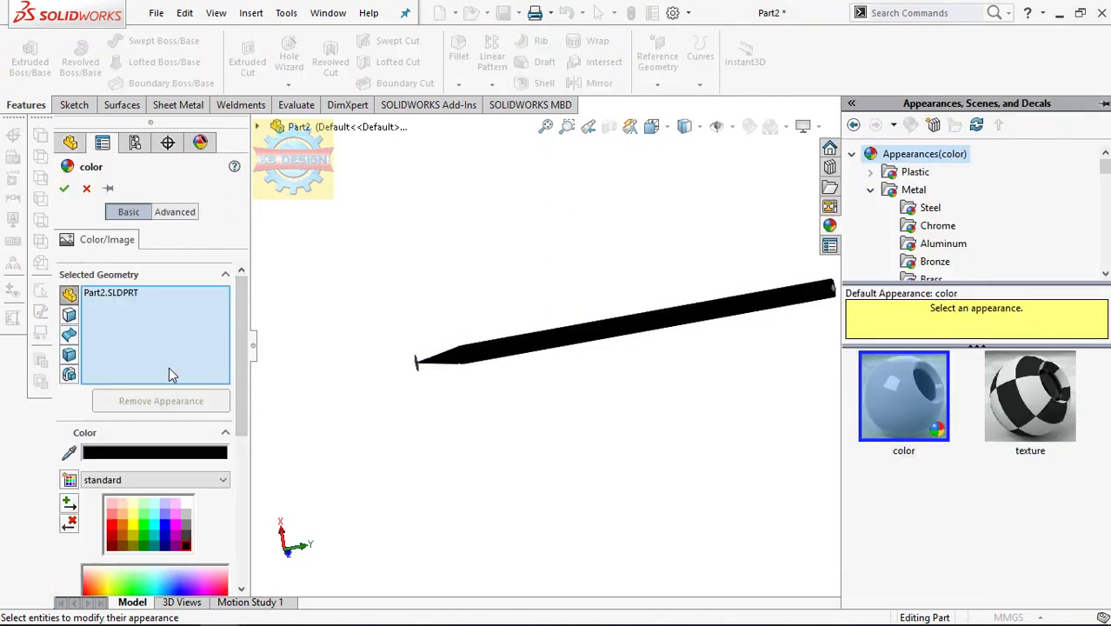
{"action": "left_click", "coordinate": [65, 188]}
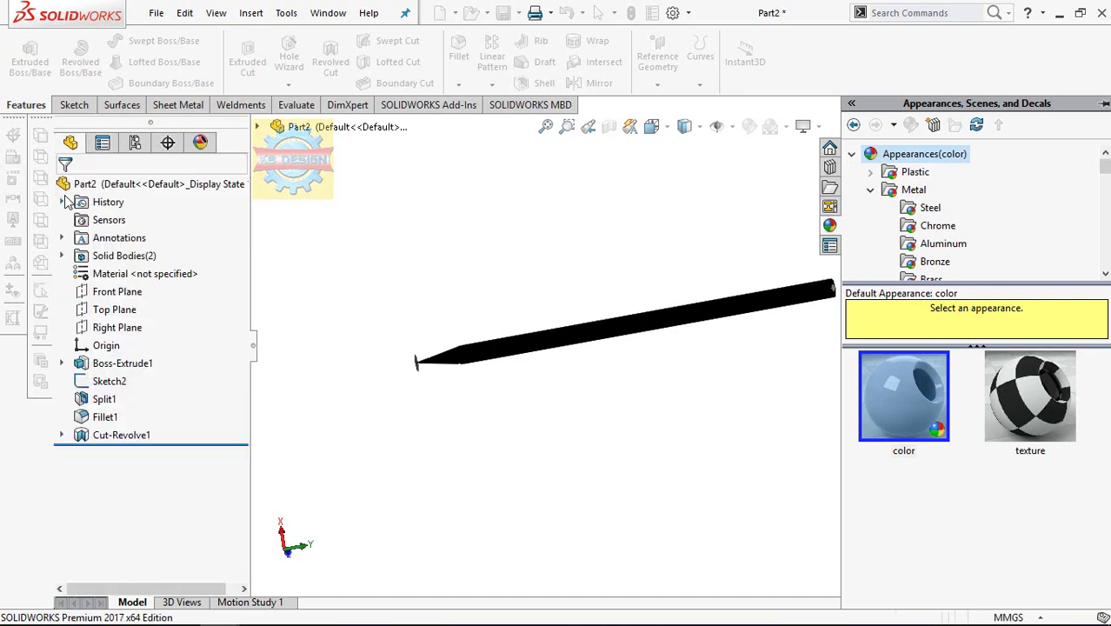
Apply the polished beech 2d wood appearance to the conical face of the sharpened tip.
{"action": "right_click", "coordinate": [449, 360]}
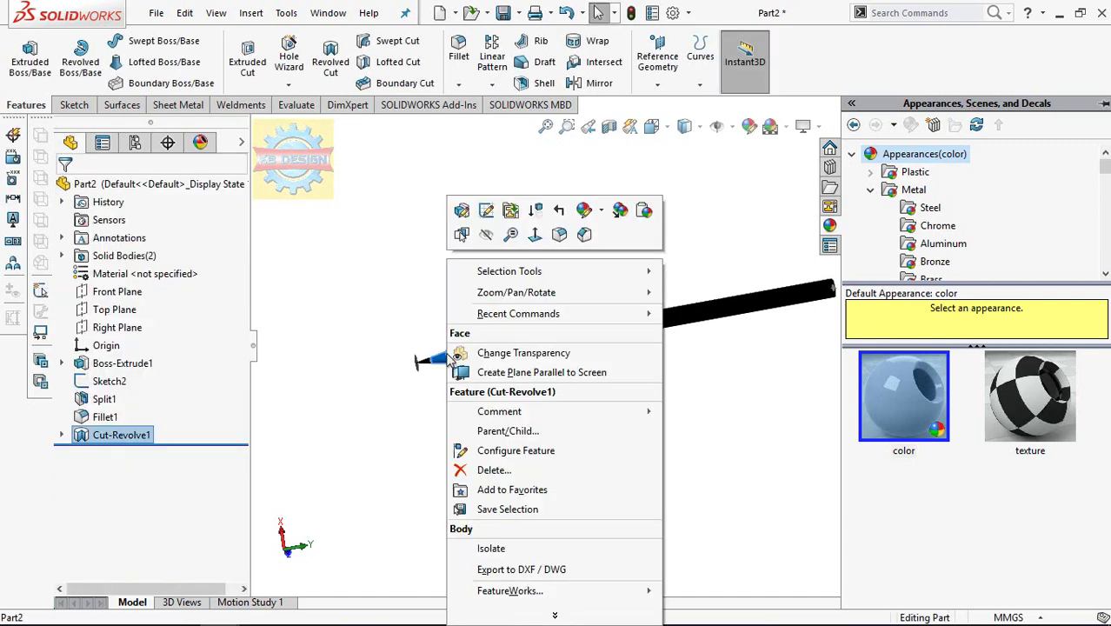
{"action": "left_click", "coordinate": [581, 215]}
{"action": "left_click", "coordinate": [599, 248]}
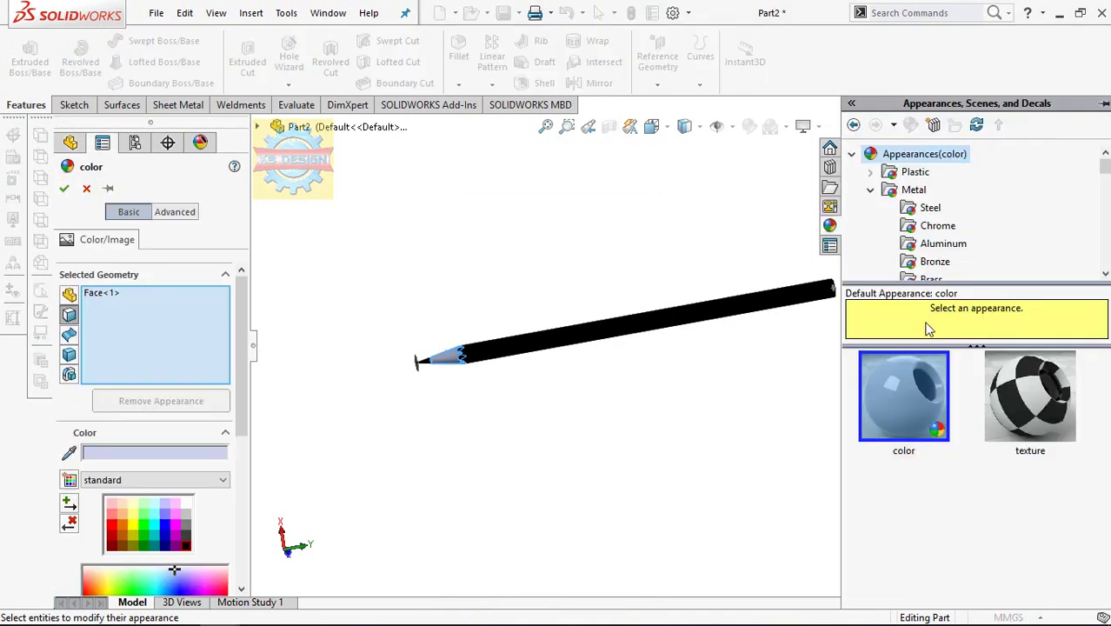
{"action": "scroll", "coordinate": [939, 250], "scroll_direction": "down", "scroll_amount": 7}
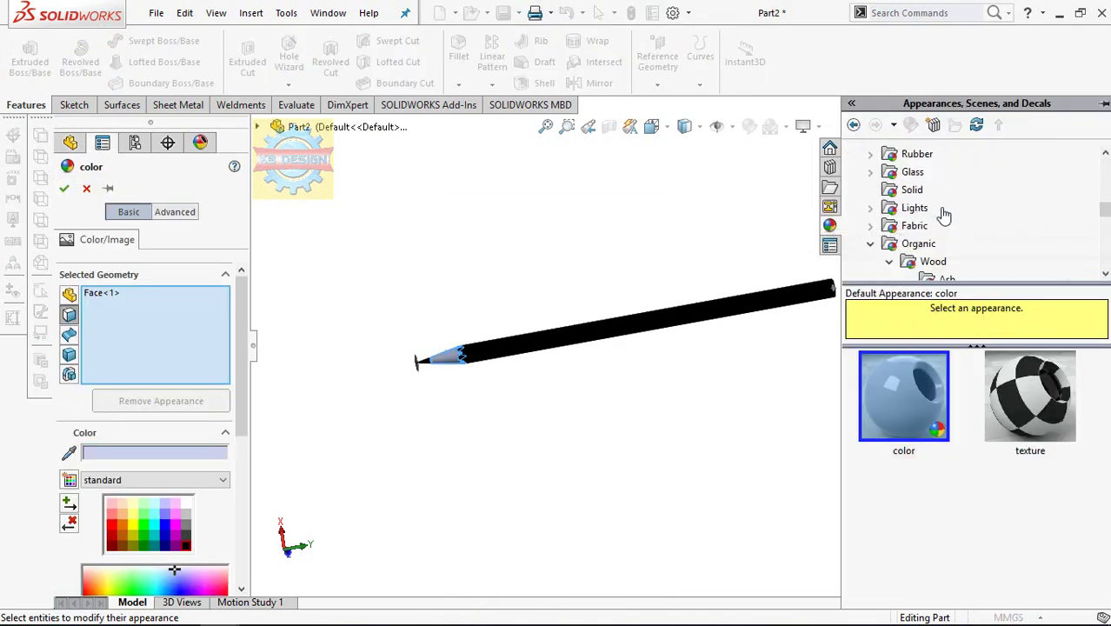
{"action": "scroll", "coordinate": [946, 214], "scroll_direction": "down", "scroll_amount": 1}
{"action": "left_click", "coordinate": [938, 211]}
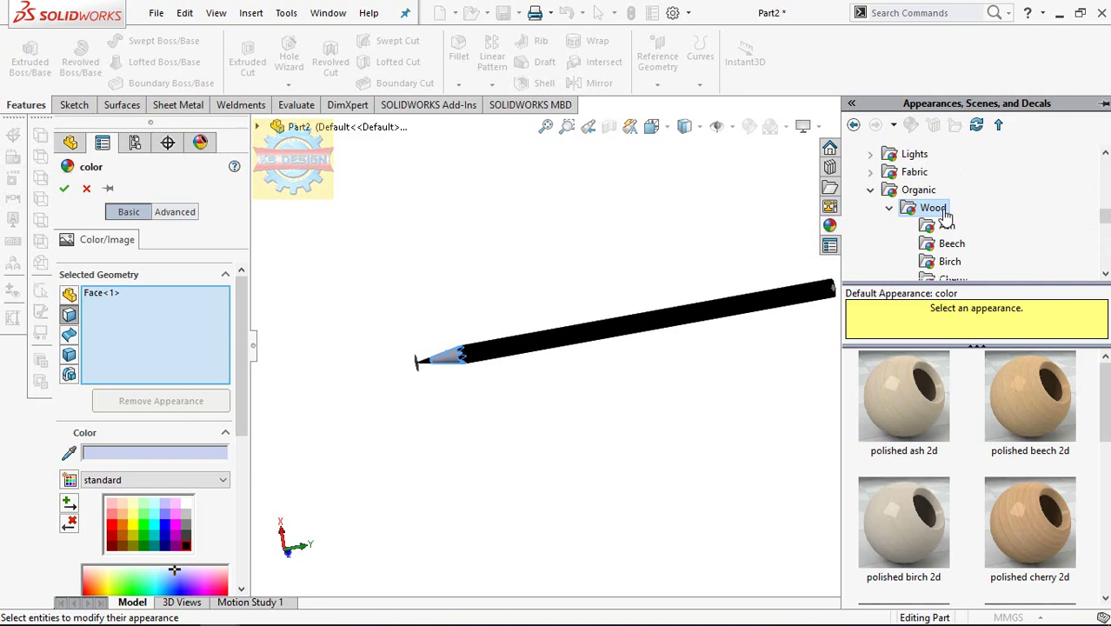
{"action": "left_click", "coordinate": [1050, 399]}
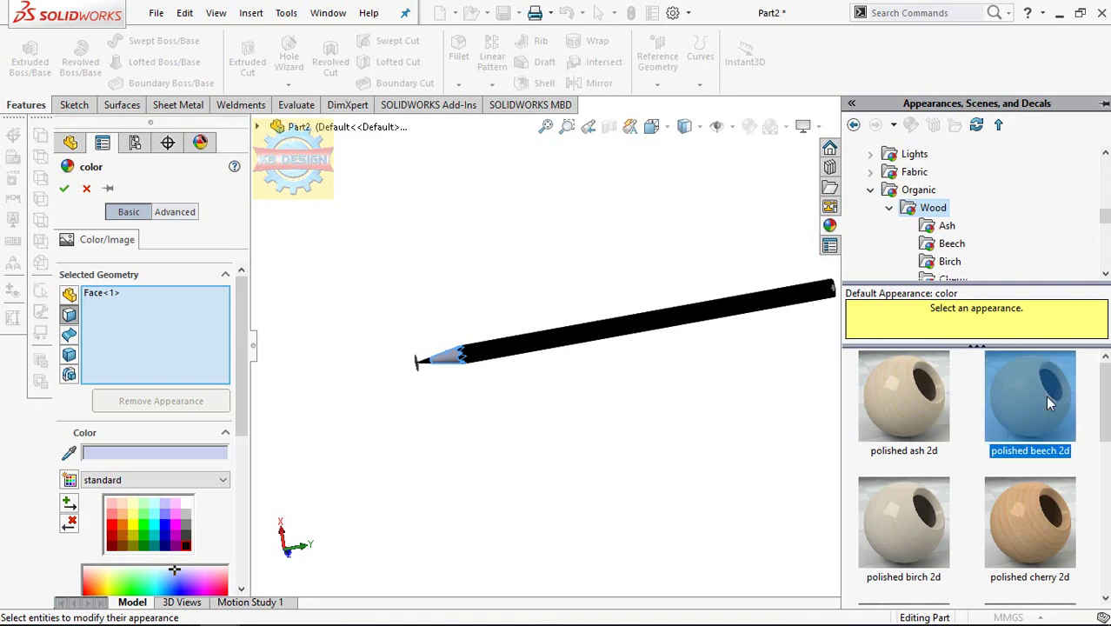
{"action": "left_click", "coordinate": [64, 191]}
{"action": "mouse_move", "coordinate": [598, 296]}
{"action": "middle_mouse_down"}
{"action": "mouse_move", "coordinate": [689, 226]}
{"action": "mouse_move", "coordinate": [658, 297]}
{"action": "mouse_move", "coordinate": [626, 262]}
{"action": "middle_mouse_up"}
{"action": "scroll", "coordinate": [756, 304], "scroll_direction": "down", "scroll_amount": 5}
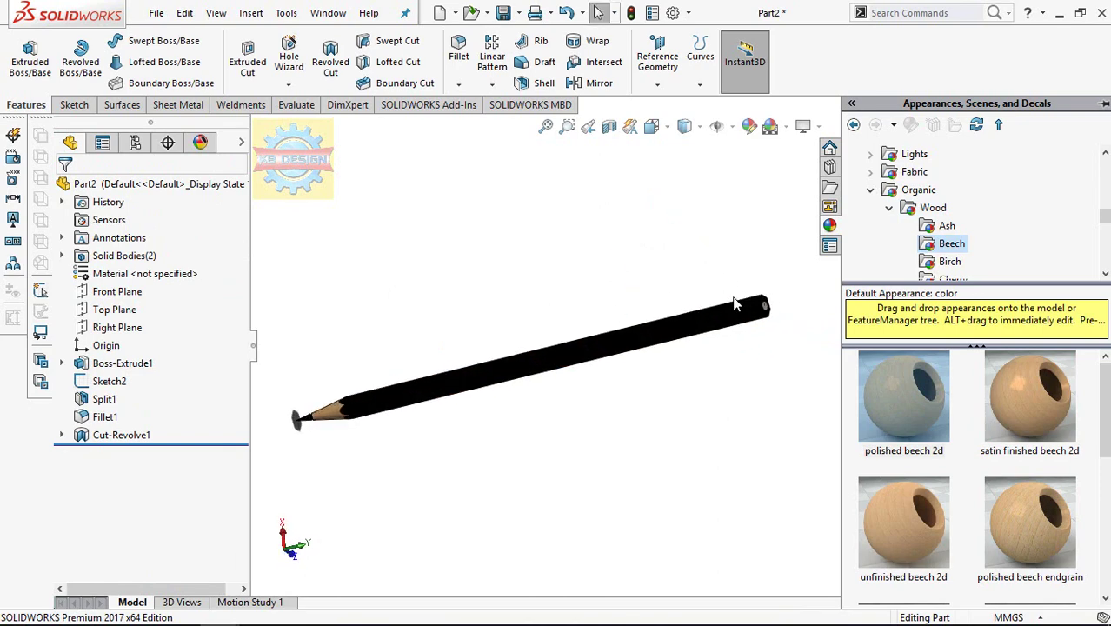
Hide Sketch2, the core circle sketch at the pencil's blunt end.
{"action": "left_click", "coordinate": [164, 383]}
{"action": "left_click", "coordinate": [141, 345]}
{"action": "scroll", "coordinate": [521, 255], "scroll_direction": "up", "scroll_amount": 5}
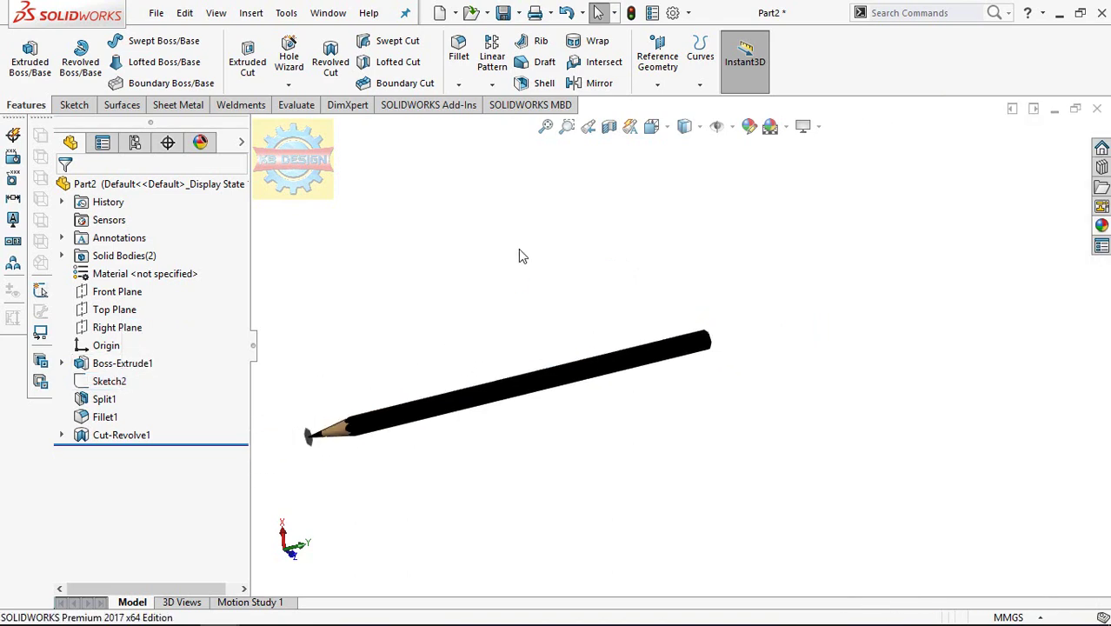
Sketch a horizontal rectangle about 29 mm by 2 mm on the Front Plane, crossing the pencil near its blunt end.
{"action": "left_click", "coordinate": [117, 291]}
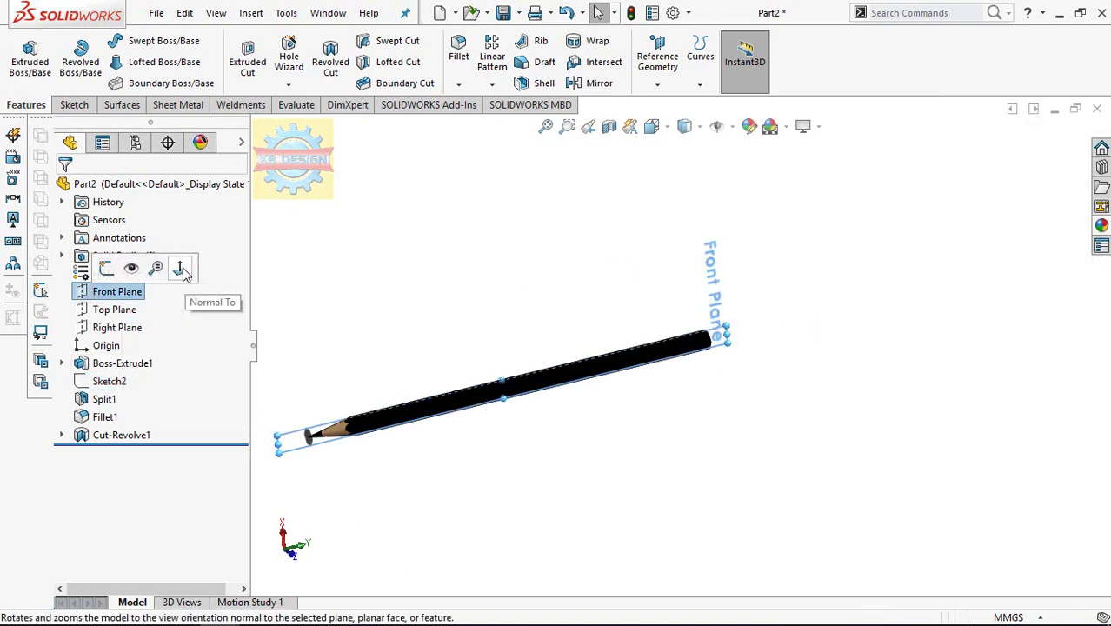
{"action": "left_click", "coordinate": [182, 270]}
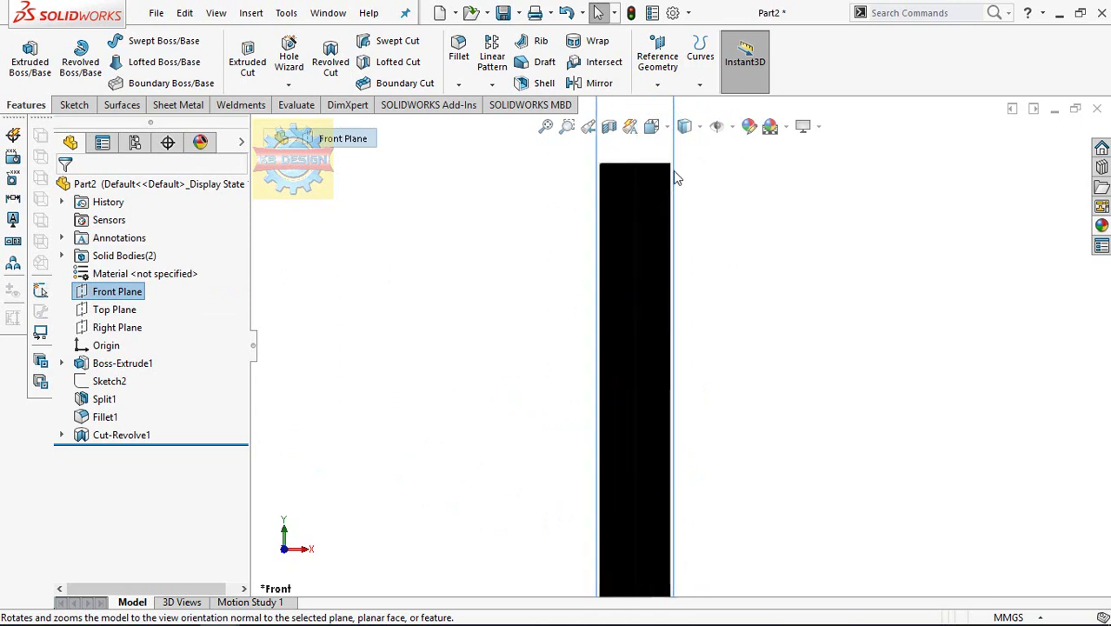
{"action": "left_click", "coordinate": [74, 104]}
{"action": "left_click", "coordinate": [24, 58]}
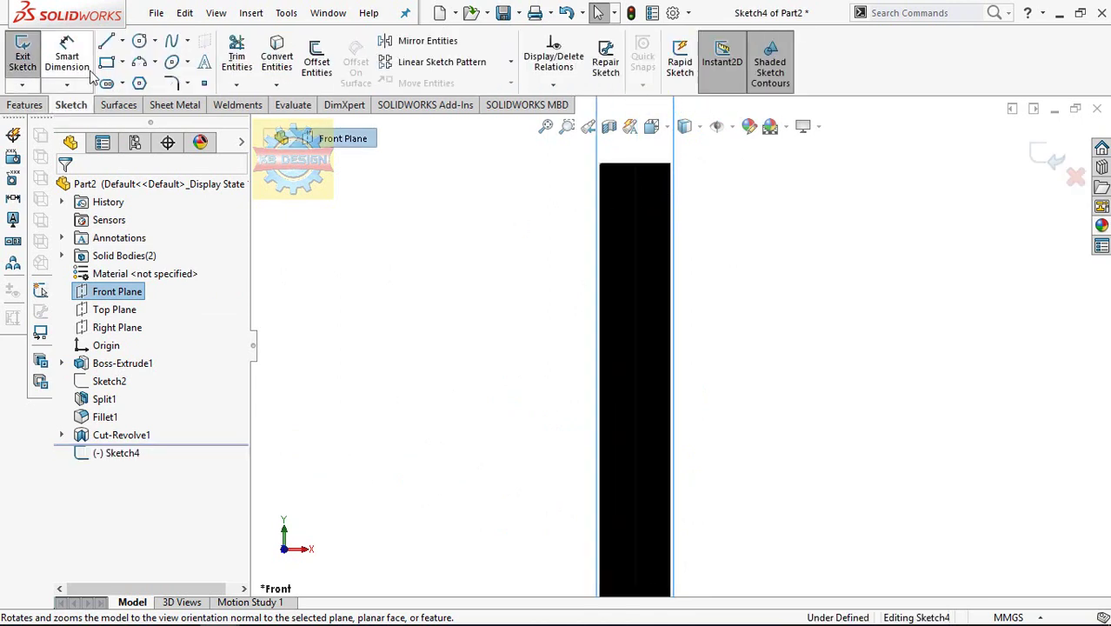
{"action": "left_click", "coordinate": [106, 62]}
{"action": "left_click", "coordinate": [476, 292]}
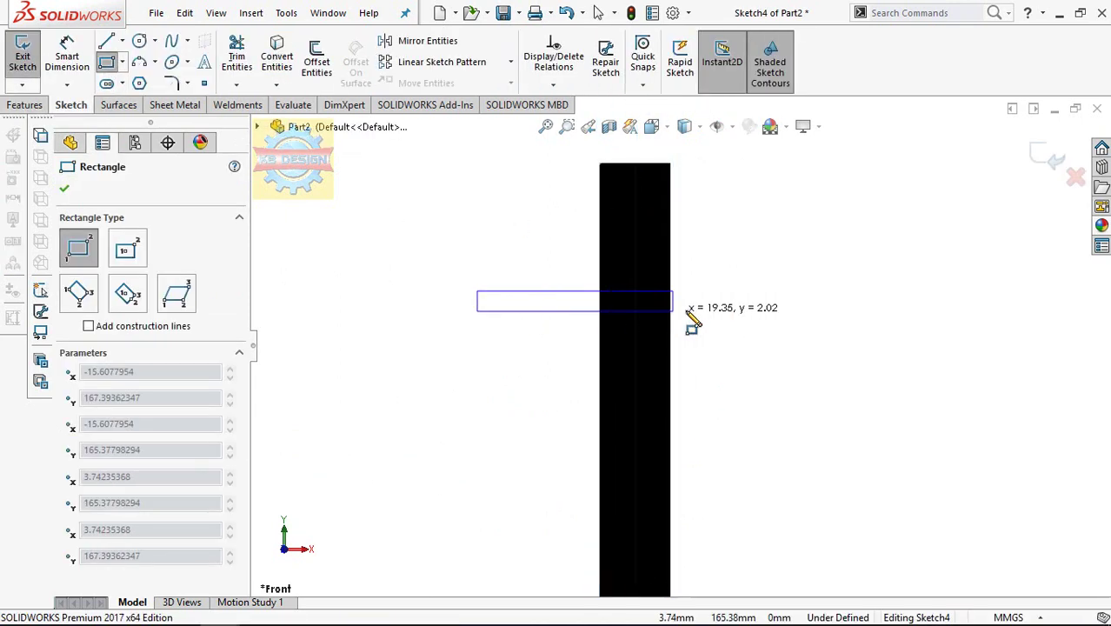
{"action": "left_click", "coordinate": [769, 310]}
Dimension the distance from the pencil's blunt end edge to the rectangle's upper line as 20 mm.
{"action": "left_click", "coordinate": [56, 54]}
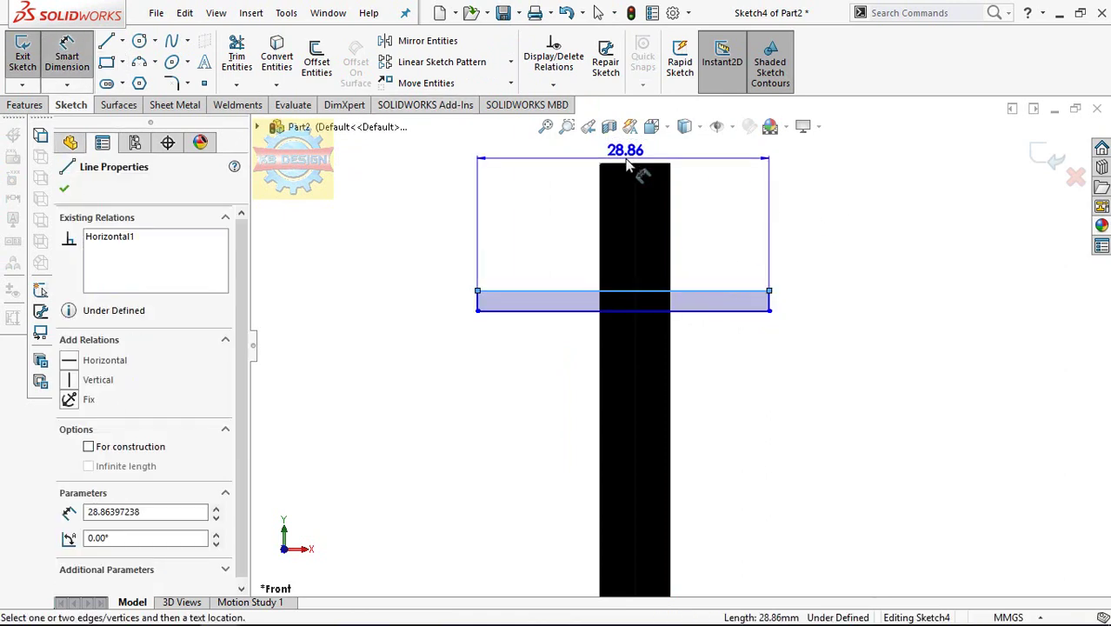
{"action": "left_click", "coordinate": [623, 163]}
{"action": "left_click", "coordinate": [750, 214]}
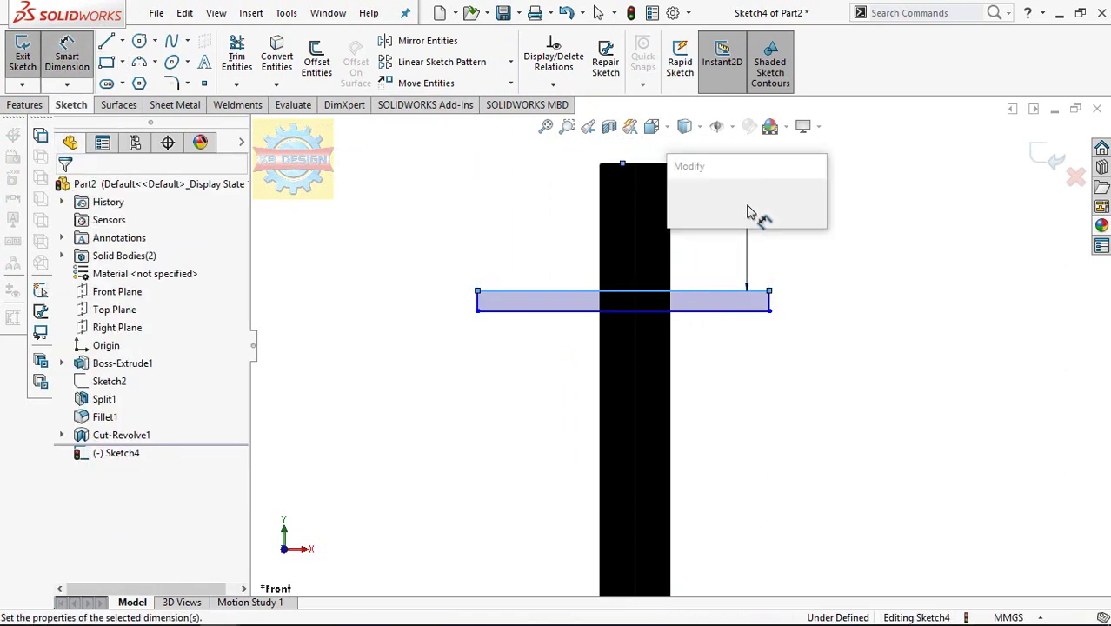
{"action": "type", "text": "20"}
{"action": "key", "text": "Return"}
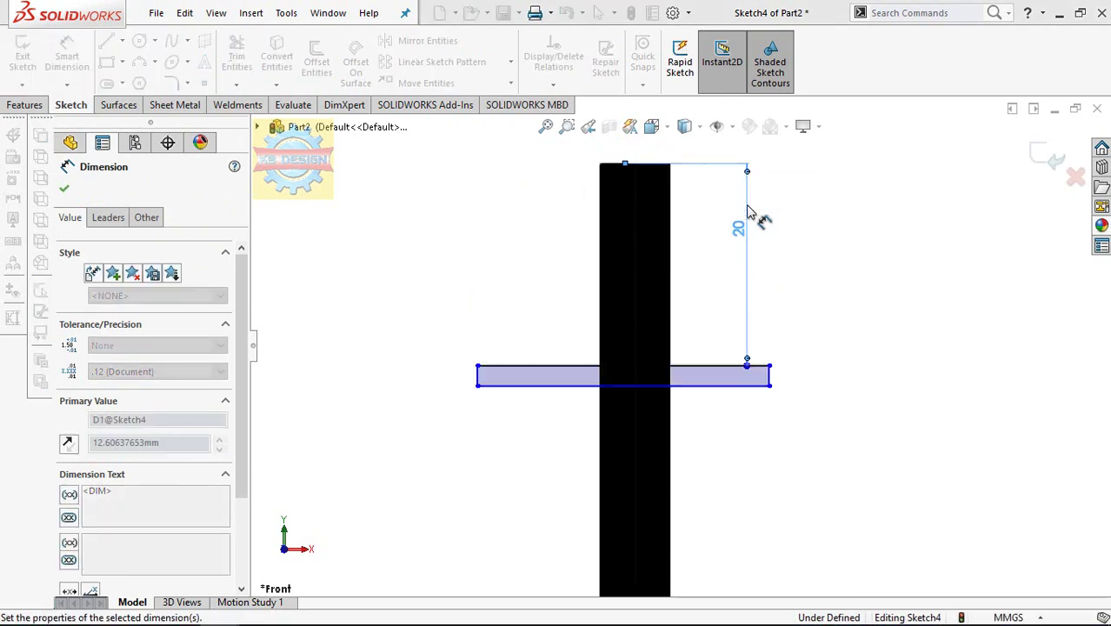
Dimension the rectangle's height as 2 mm.
{"action": "left_click", "coordinate": [770, 380]}
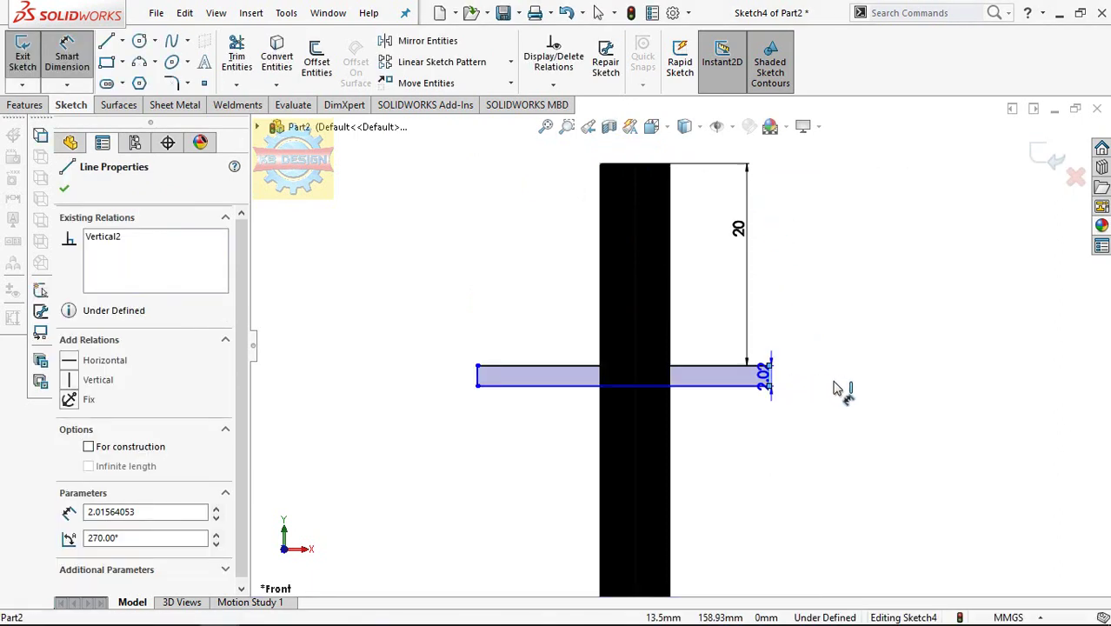
{"action": "left_click", "coordinate": [851, 391]}
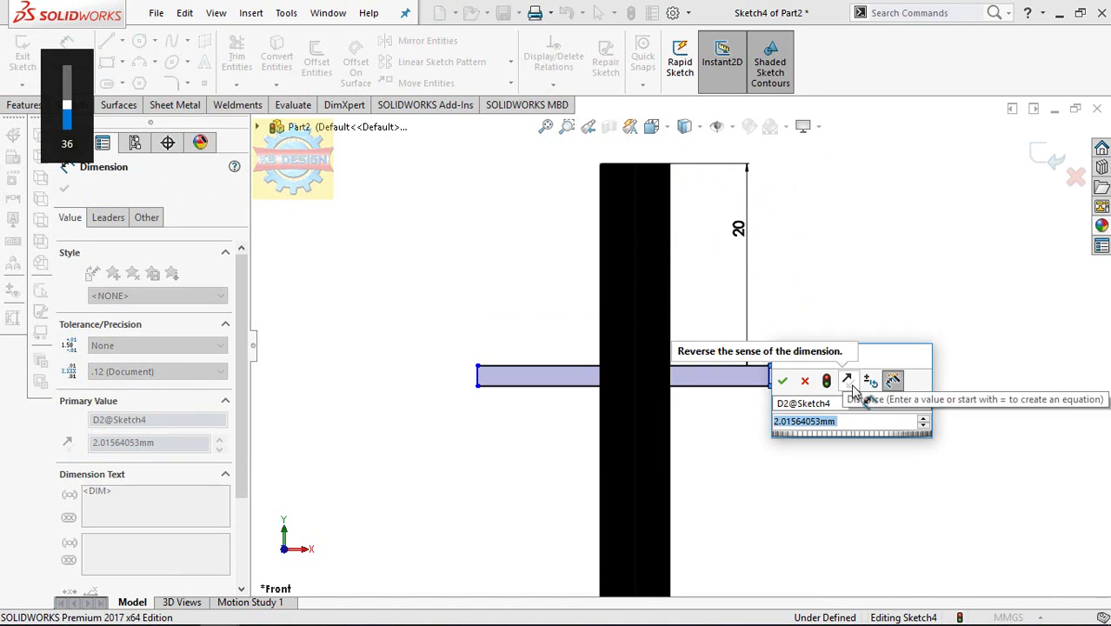
{"action": "type", "text": "2"}
{"action": "key", "text": "Return"}
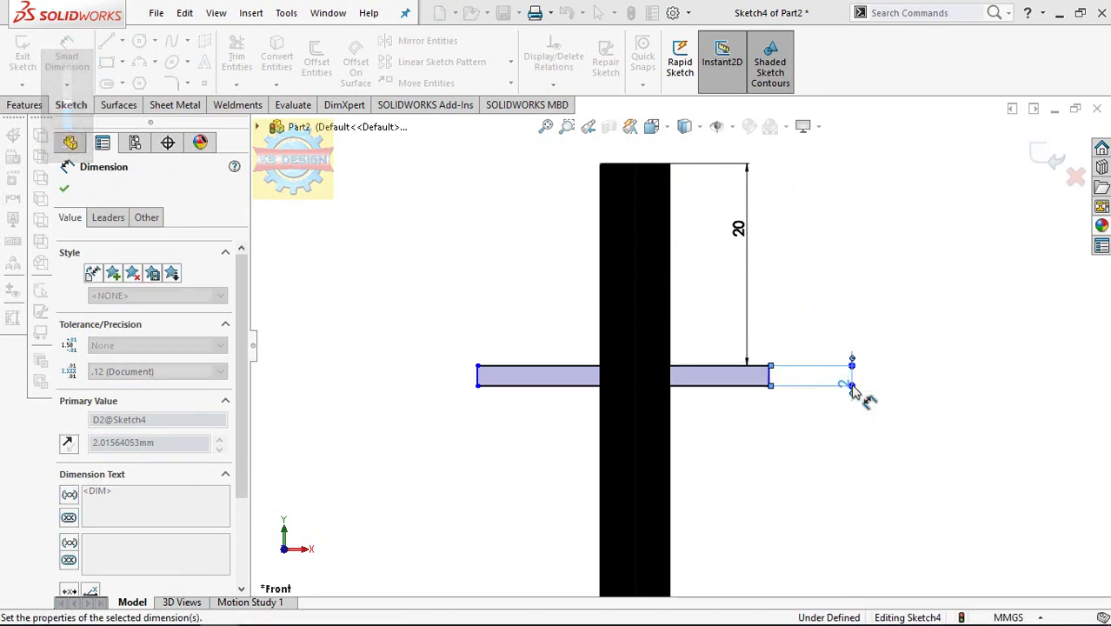
Start a projection Split Line with the rectangle sketch and select five adjacent side faces of the pencil, including the filleted edges.
{"action": "left_click", "coordinate": [25, 108]}
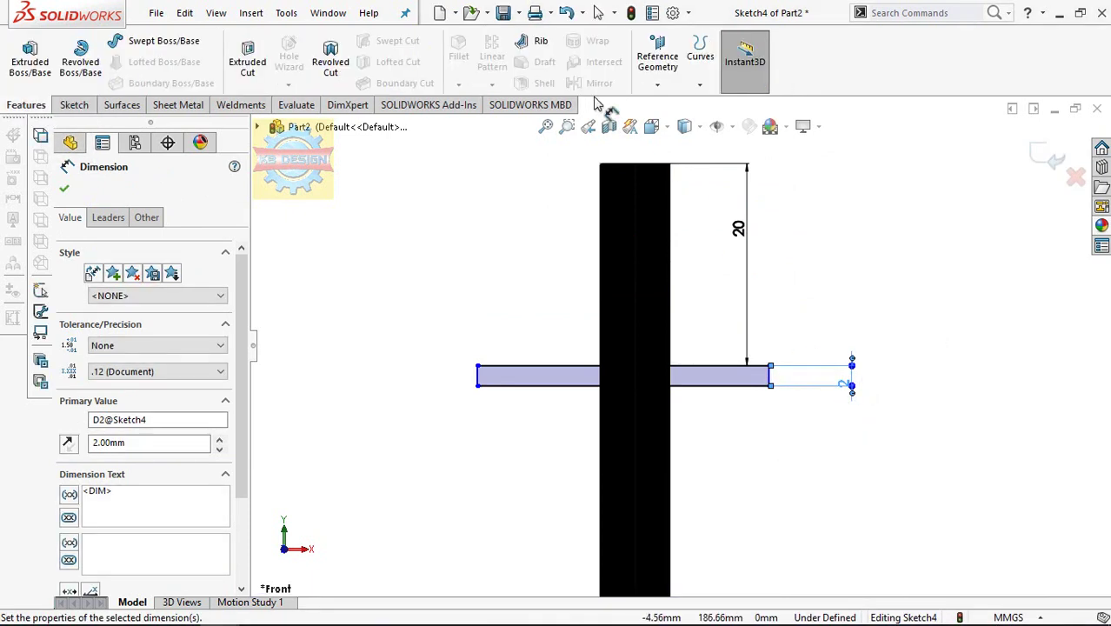
{"action": "left_click", "coordinate": [705, 79]}
{"action": "left_click", "coordinate": [728, 103]}
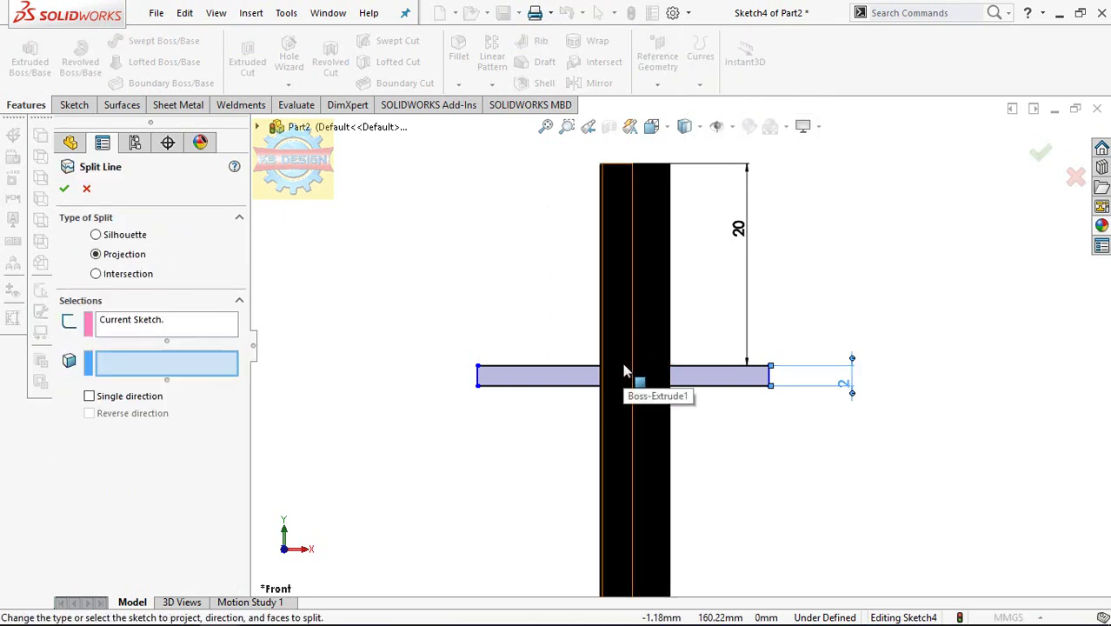
{"action": "left_click", "coordinate": [624, 371]}
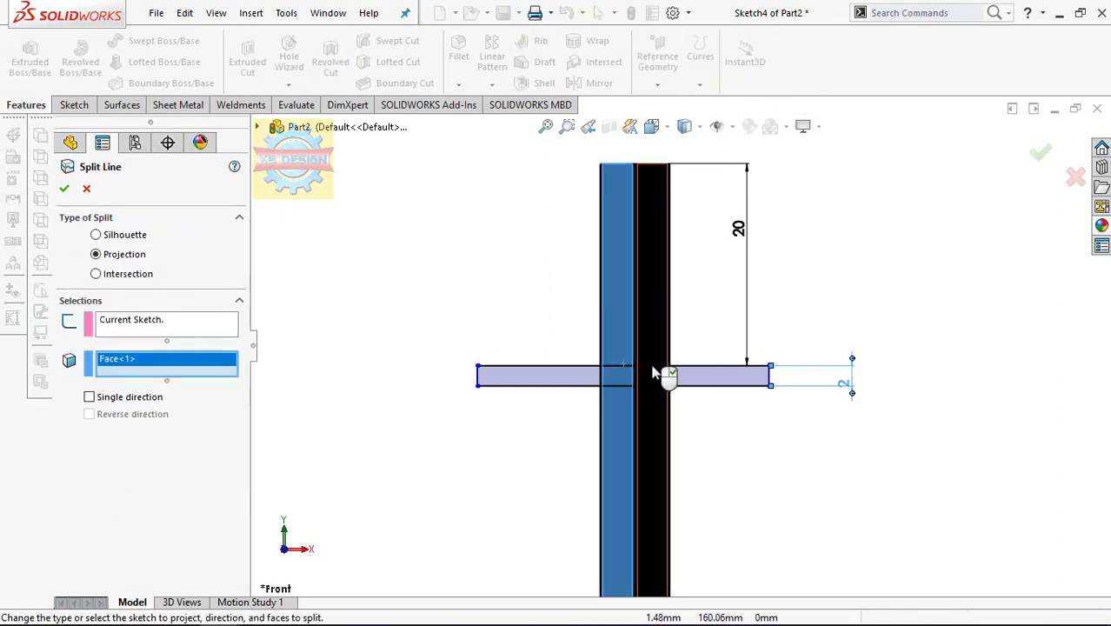
{"action": "left_click", "coordinate": [662, 372]}
{"action": "mouse_move", "coordinate": [670, 368]}
{"action": "middle_mouse_down"}
{"action": "mouse_move", "coordinate": [615, 375]}
{"action": "mouse_move", "coordinate": [683, 343]}
{"action": "mouse_move", "coordinate": [673, 351]}
{"action": "middle_mouse_up"}
{"action": "left_click", "coordinate": [683, 359]}
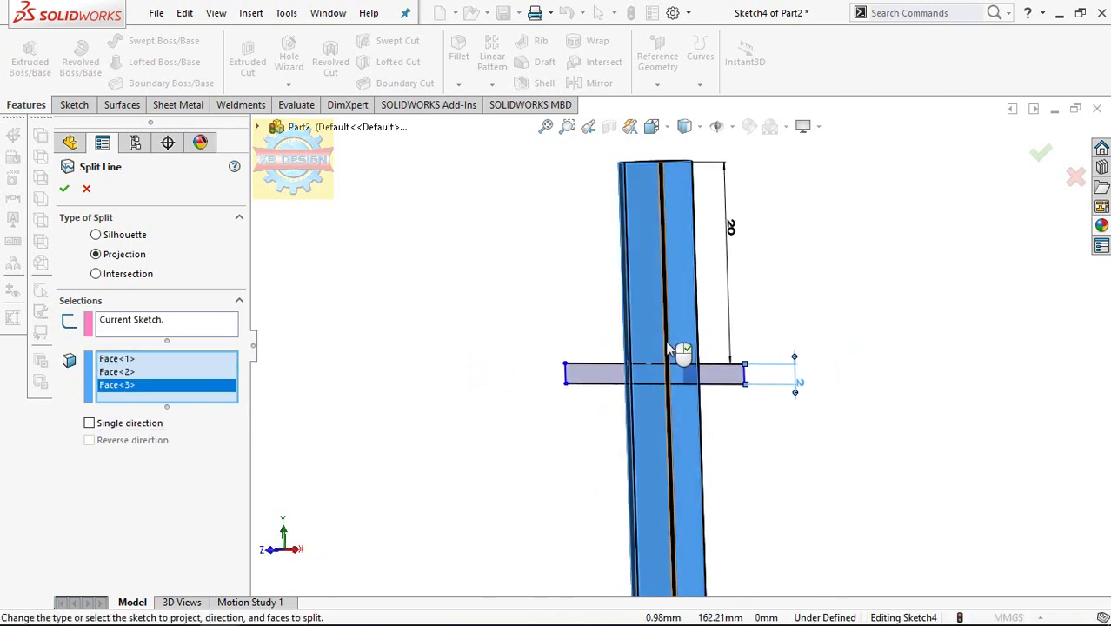
{"action": "left_click", "coordinate": [636, 350]}
{"action": "left_click", "coordinate": [632, 352]}
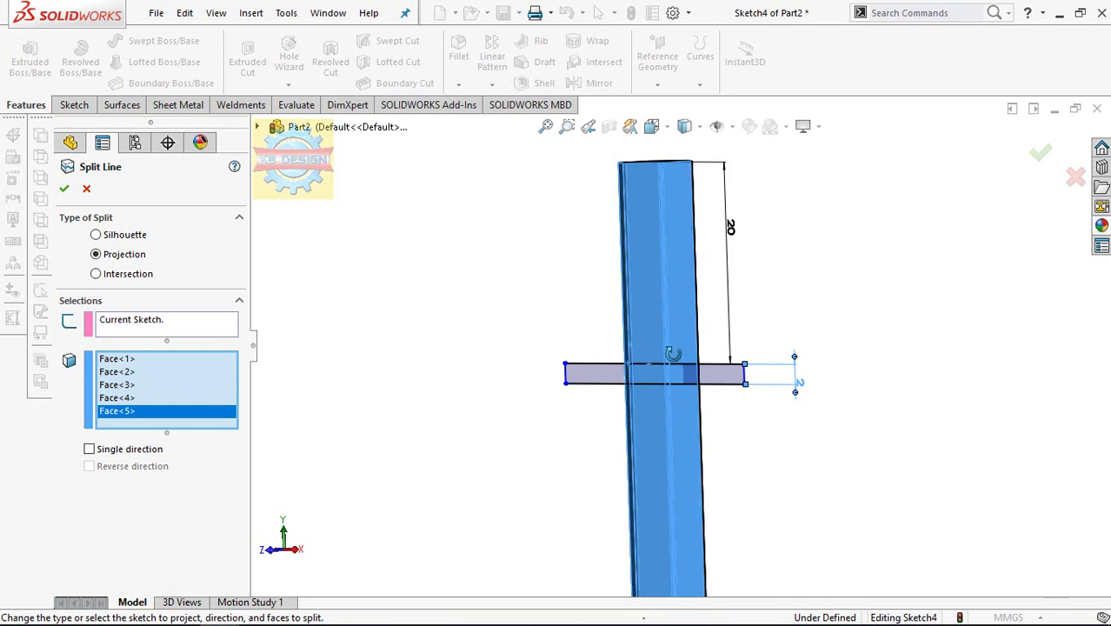
Add the seven remaining side and fillet faces around the pencil to the projection split and create the split line.
{"action": "middle_click_drag", "start_coordinate": [670, 354], "coordinate": [619, 372]}
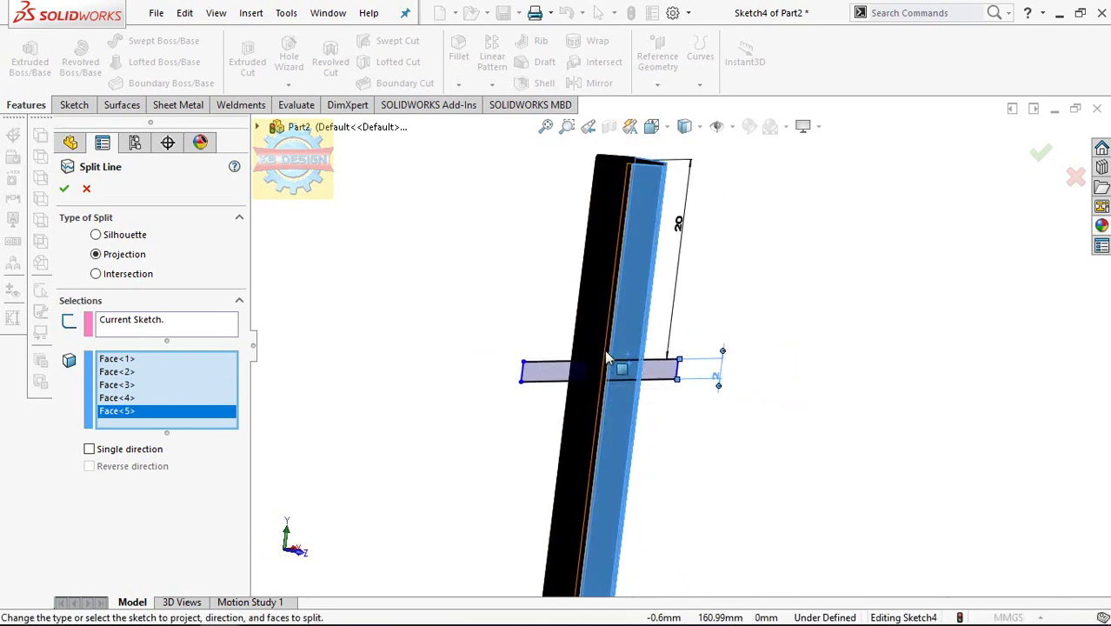
{"action": "left_click", "coordinate": [613, 362]}
{"action": "left_click", "coordinate": [604, 340]}
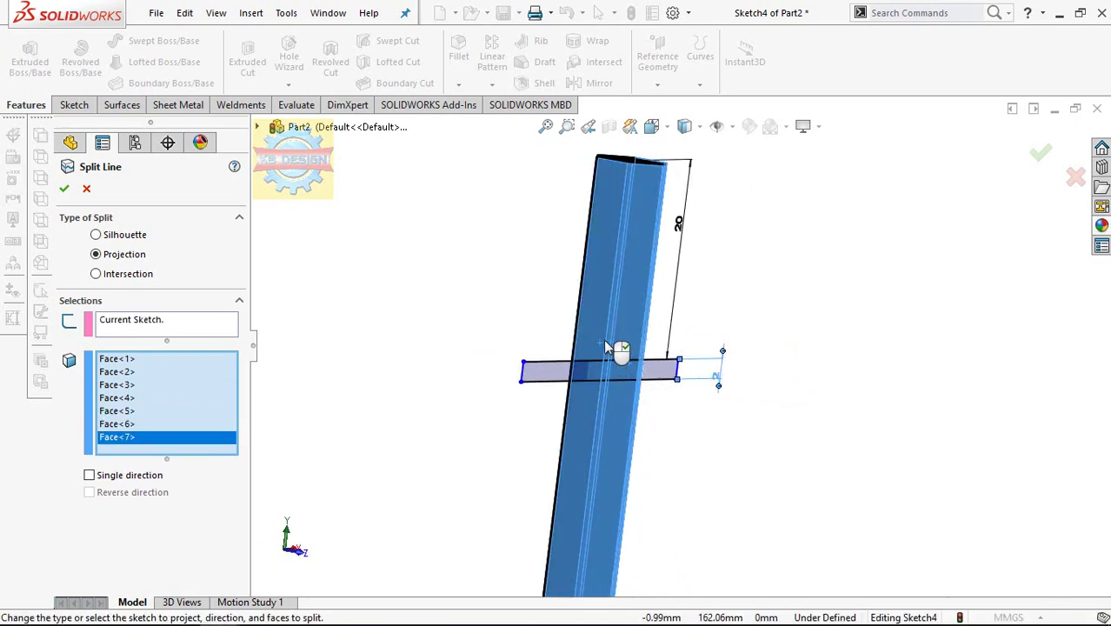
{"action": "middle_click_drag", "start_coordinate": [603, 339], "coordinate": [657, 359]}
{"action": "left_click", "coordinate": [566, 328]}
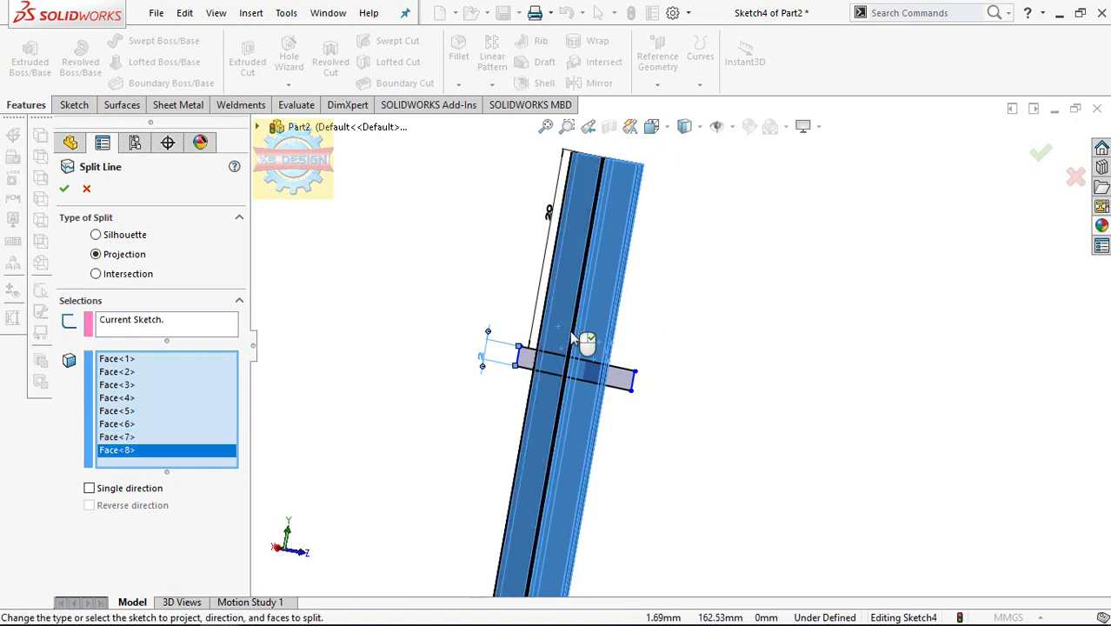
{"action": "left_click", "coordinate": [570, 330]}
{"action": "middle_click_drag", "start_coordinate": [568, 327], "coordinate": [562, 336]}
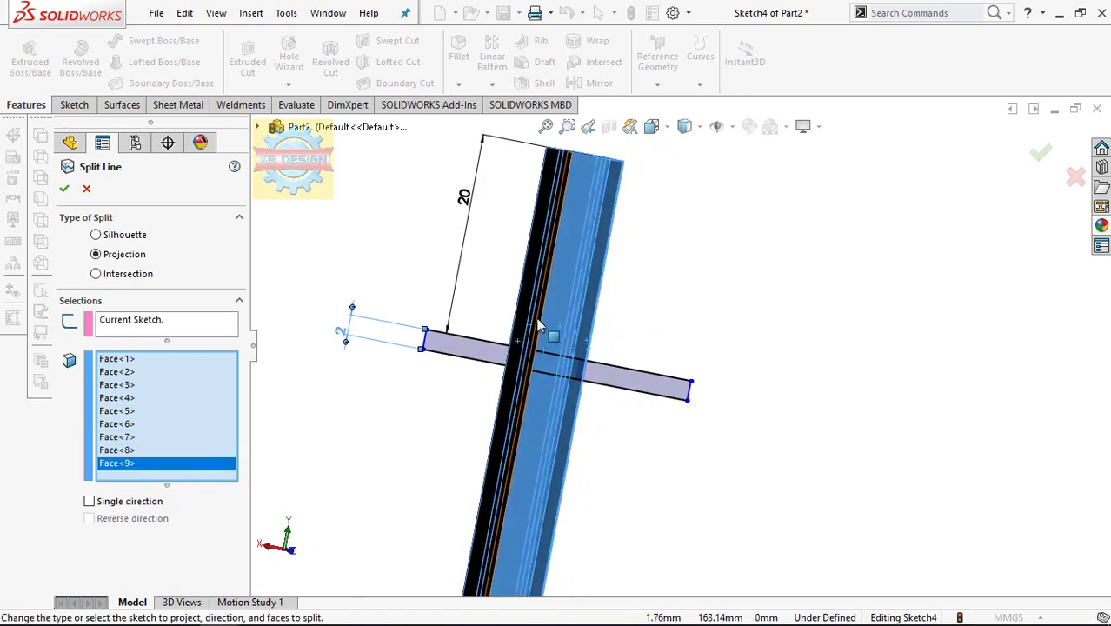
{"action": "left_click", "coordinate": [537, 325]}
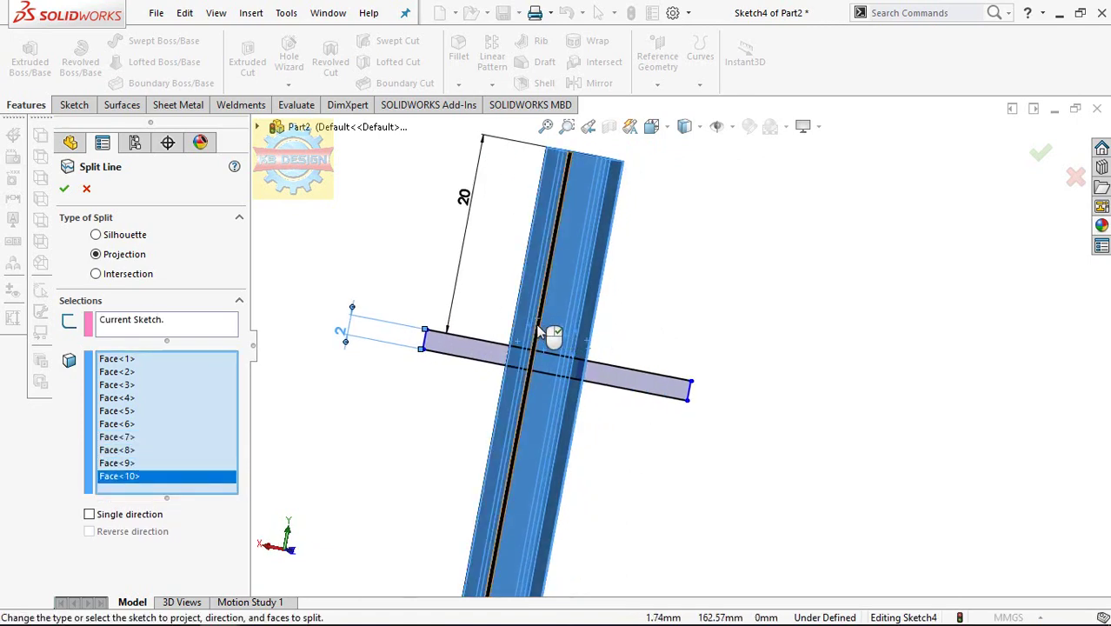
{"action": "left_click", "coordinate": [539, 331]}
{"action": "middle_click_drag", "start_coordinate": [541, 331], "coordinate": [641, 353]}
{"action": "left_click", "coordinate": [508, 325]}
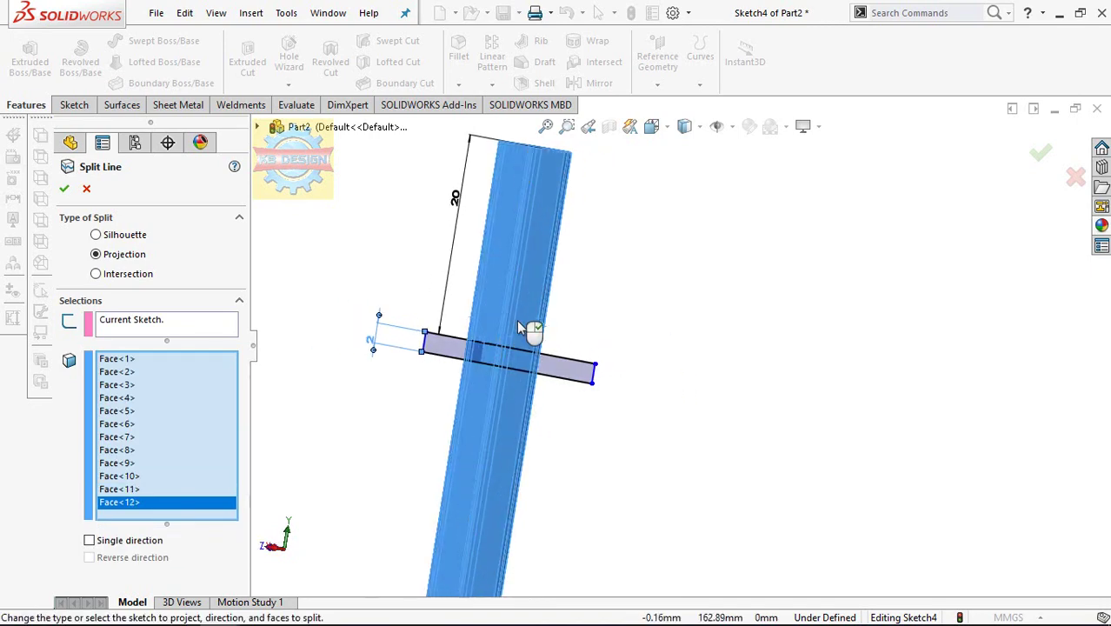
{"action": "middle_click_drag", "start_coordinate": [529, 323], "coordinate": [556, 372]}
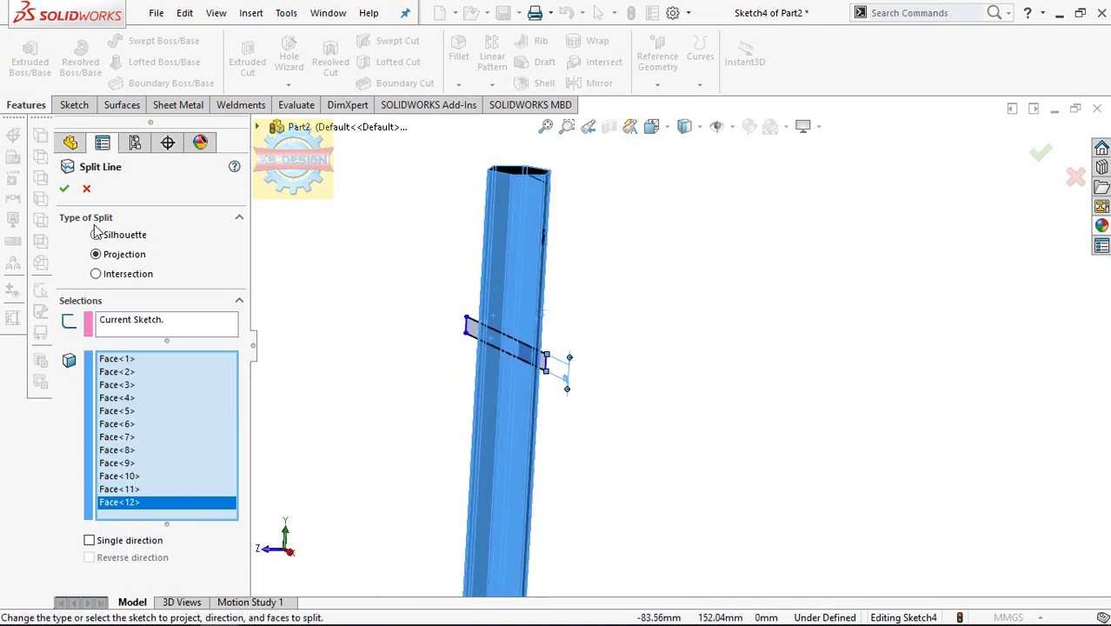
{"action": "left_click", "coordinate": [65, 189]}
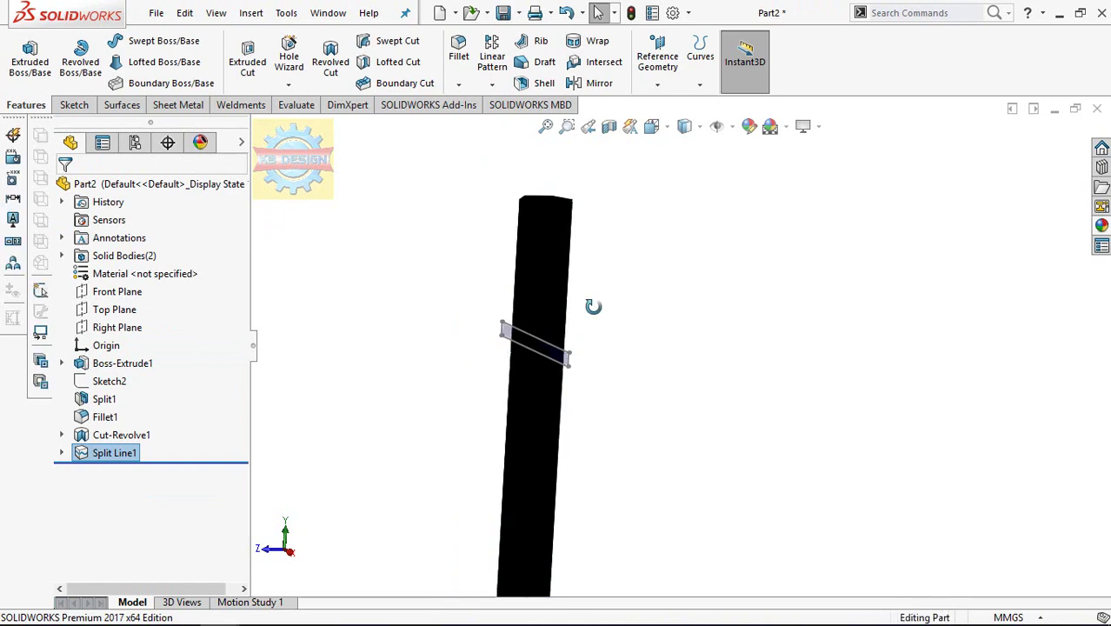
Apply a white colour appearance to the whole Split Line1 feature.
{"action": "scroll", "coordinate": [563, 339], "scroll_direction": "down", "scroll_amount": 2}
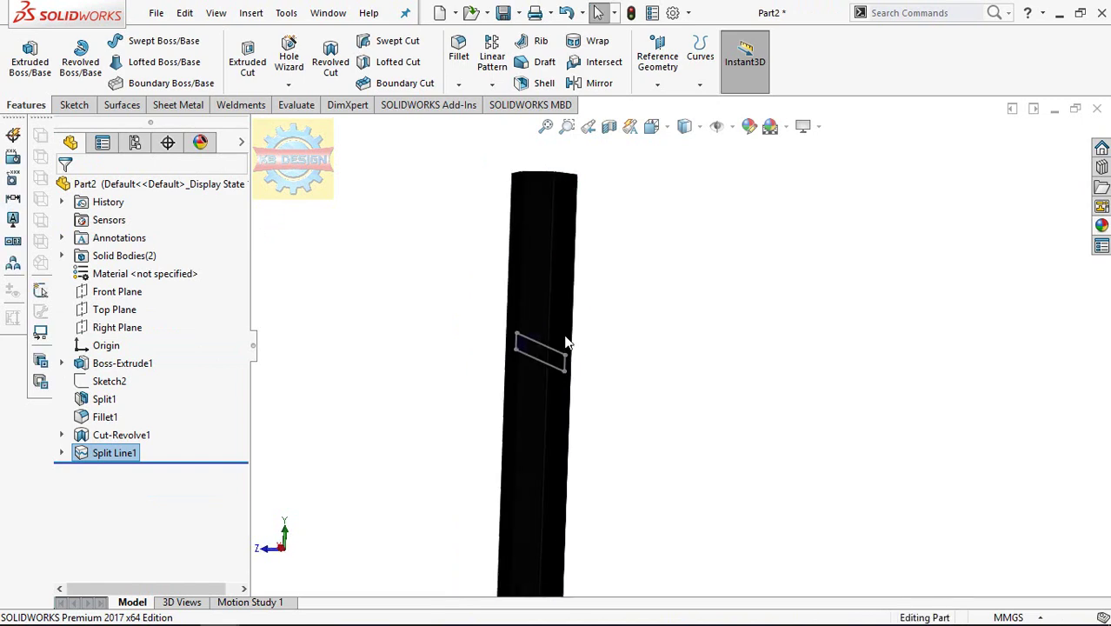
{"action": "right_click", "coordinate": [110, 458]}
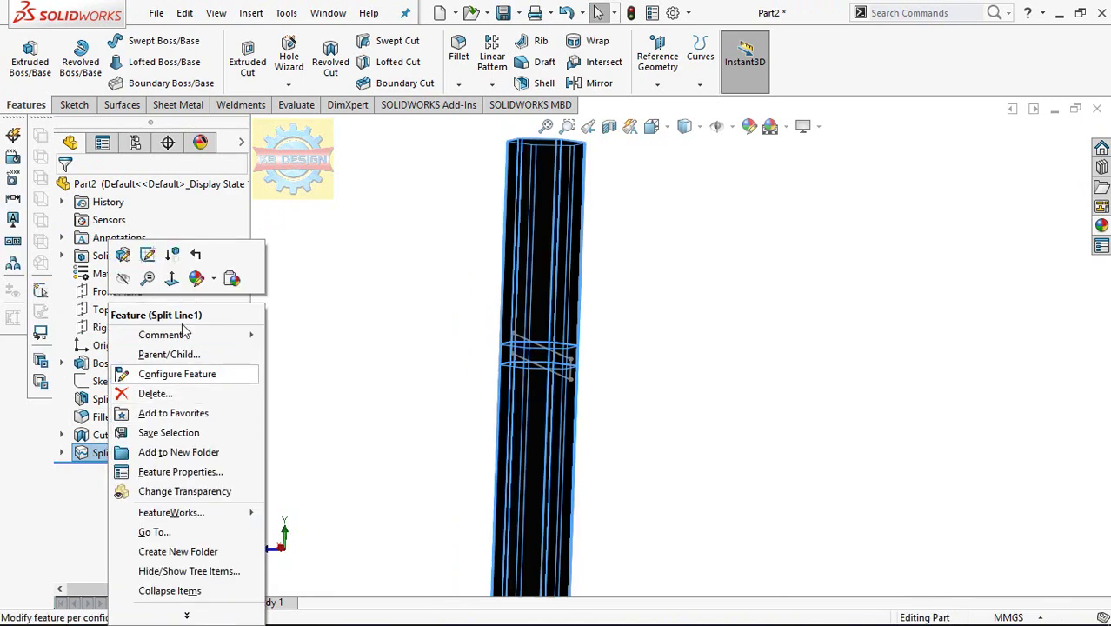
{"action": "left_click", "coordinate": [195, 280]}
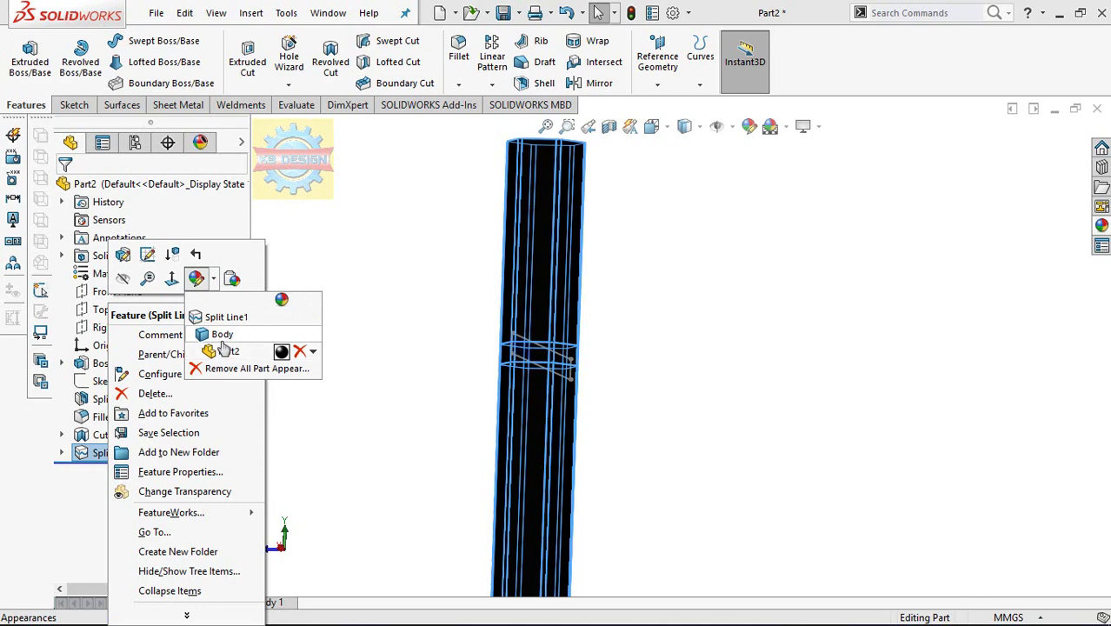
{"action": "left_click", "coordinate": [224, 318]}
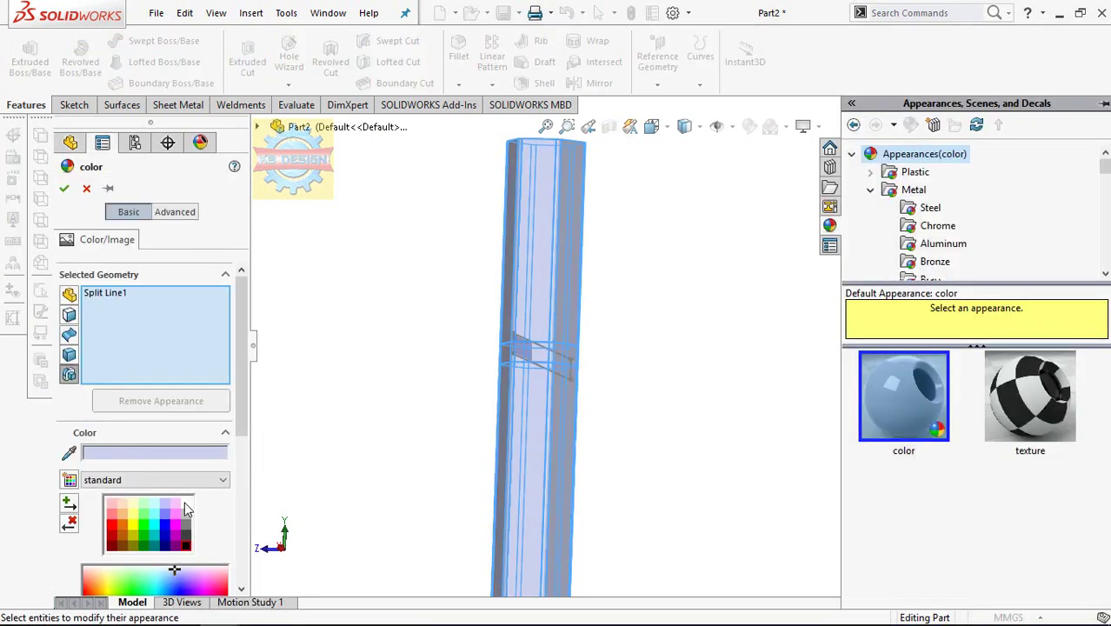
{"action": "left_click", "coordinate": [185, 504]}
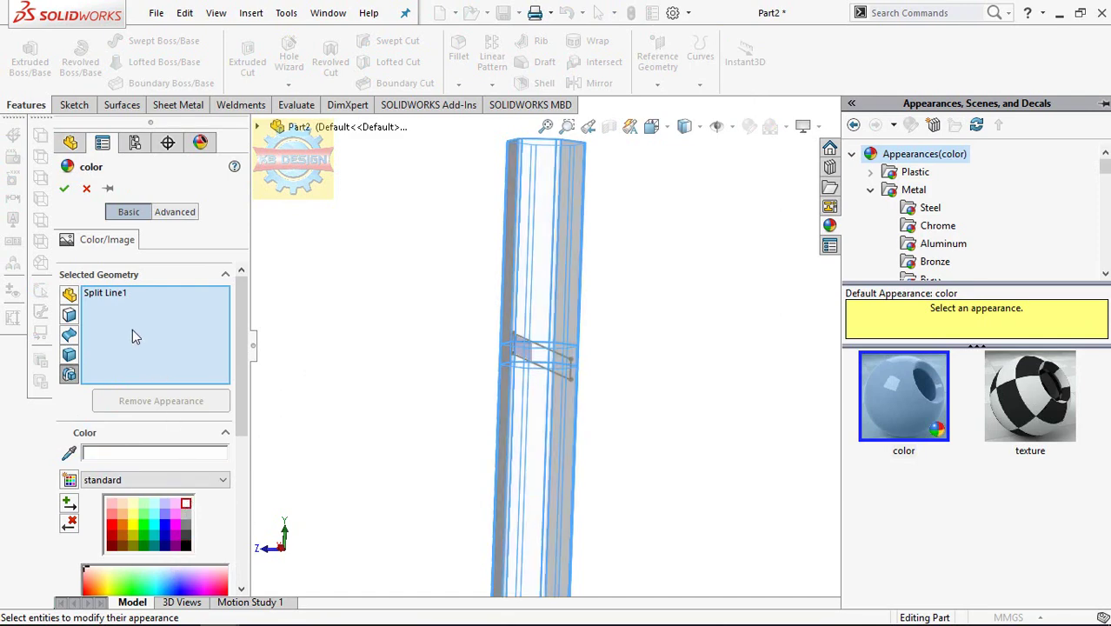
{"action": "left_click", "coordinate": [64, 188]}
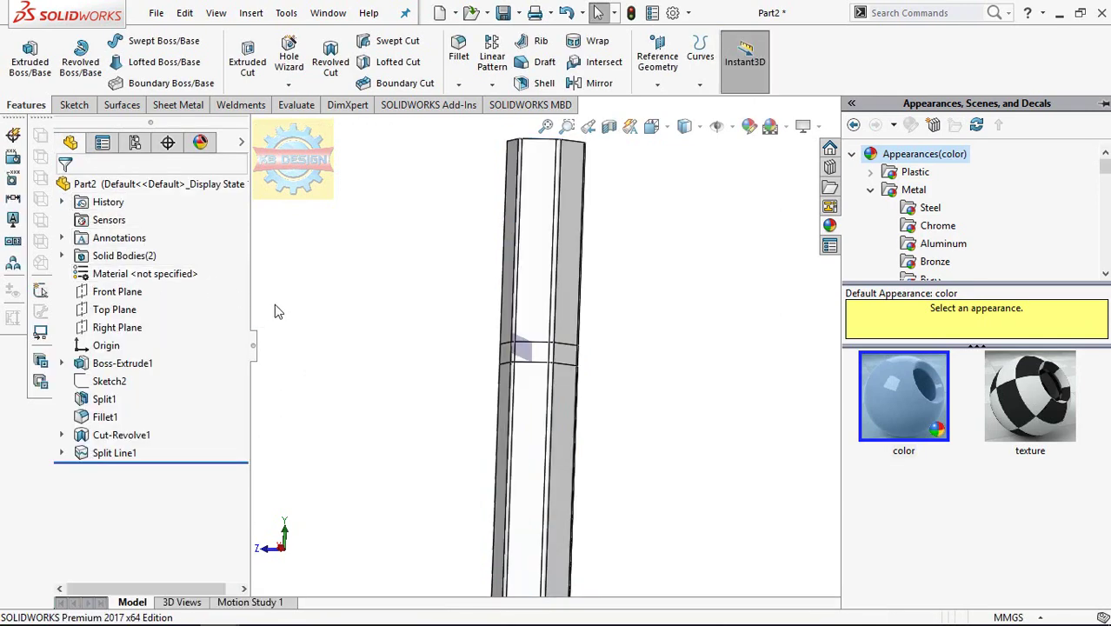
Show the display settings beside the feature list and check the appearance assigned to Split Line1.
{"action": "scroll", "coordinate": [386, 328], "scroll_direction": "up", "scroll_amount": 3}
{"action": "middle_click_drag", "start_coordinate": [435, 345], "coordinate": [420, 393]}
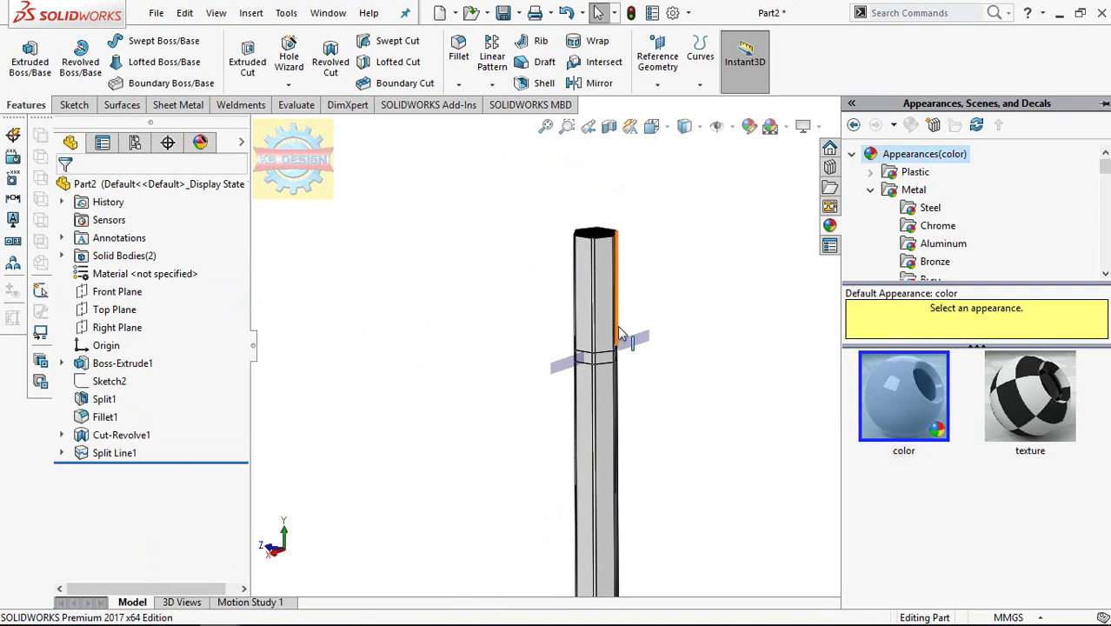
{"action": "scroll", "coordinate": [626, 343], "scroll_direction": "down", "scroll_amount": 3}
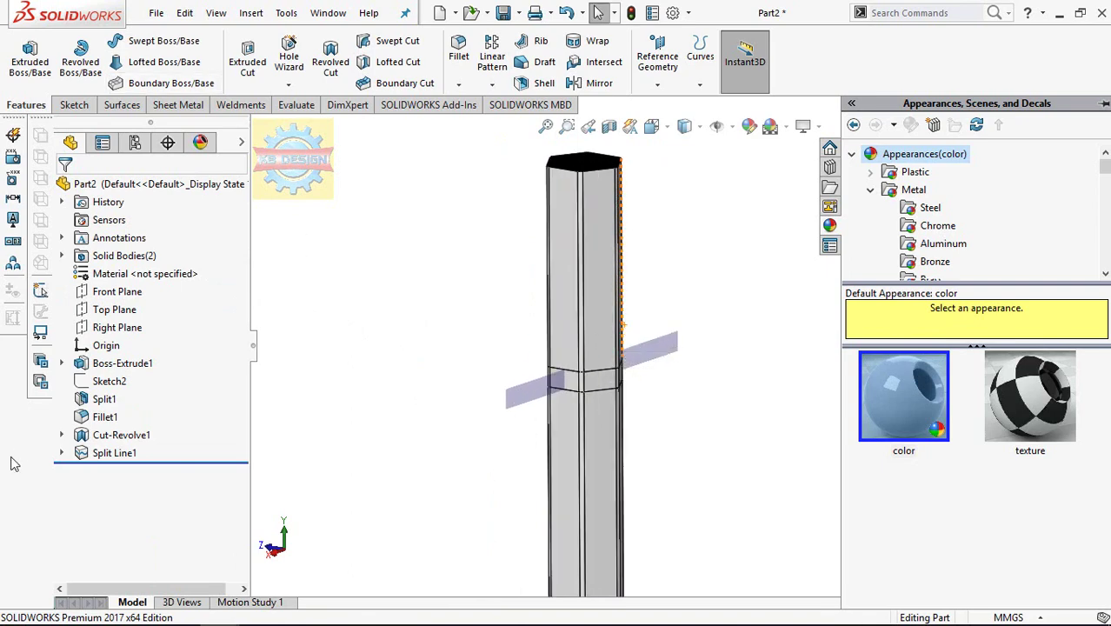
{"action": "right_click", "coordinate": [104, 455]}
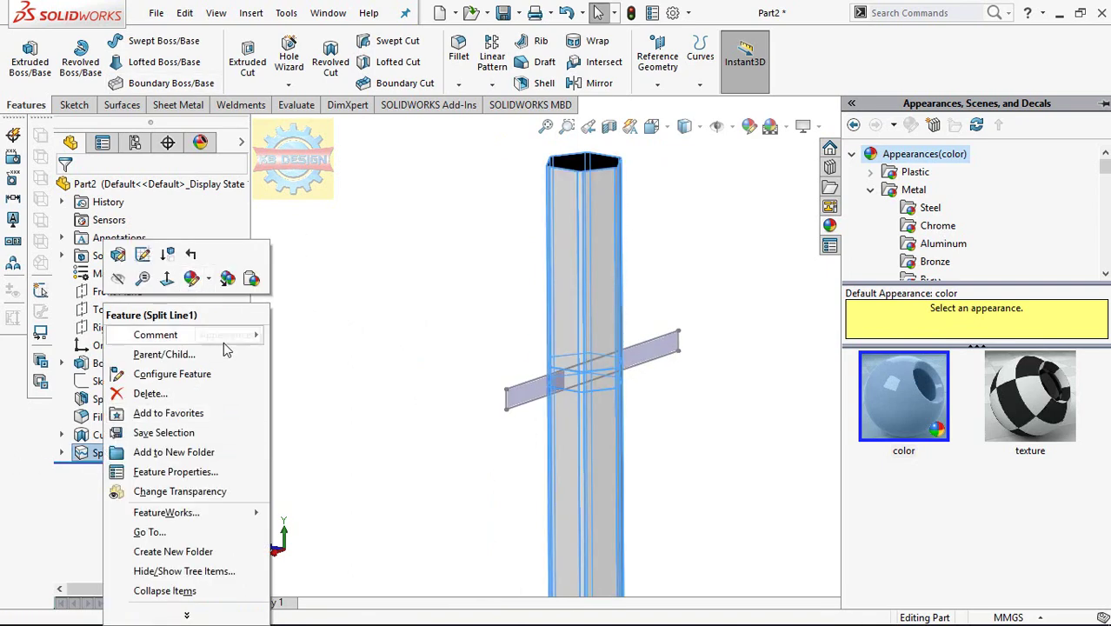
{"action": "left_click", "coordinate": [247, 279]}
{"action": "left_click", "coordinate": [244, 142]}
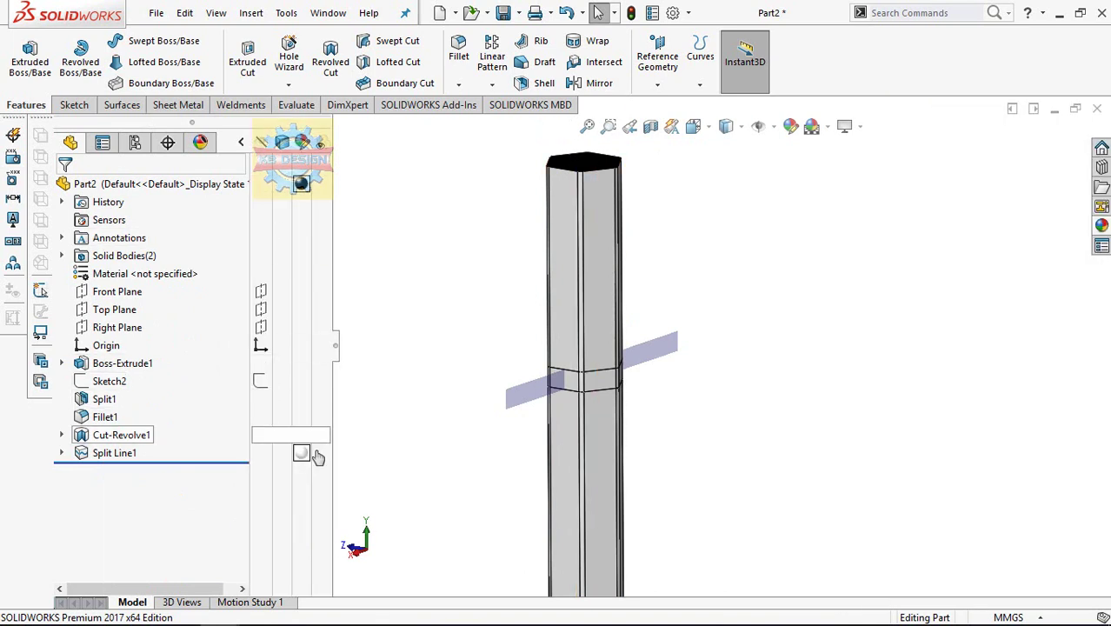
{"action": "mouse_move", "coordinate": [304, 461]}
{"action": "scroll", "coordinate": [683, 304], "scroll_direction": "up", "scroll_amount": 3}
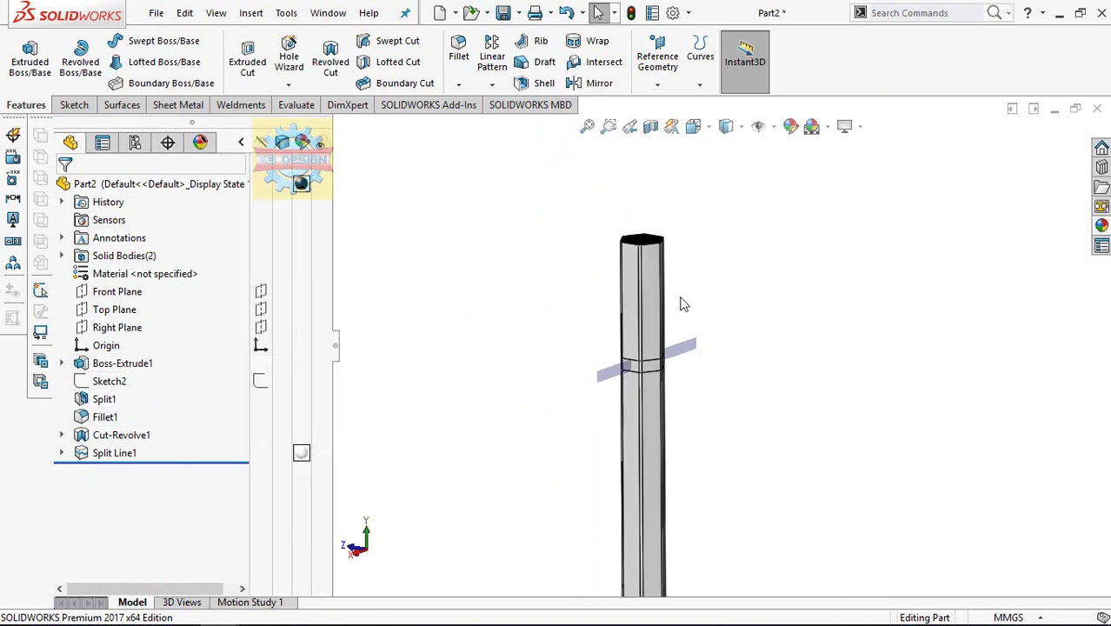
{"action": "middle_click_drag", "start_coordinate": [686, 295], "coordinate": [699, 269]}
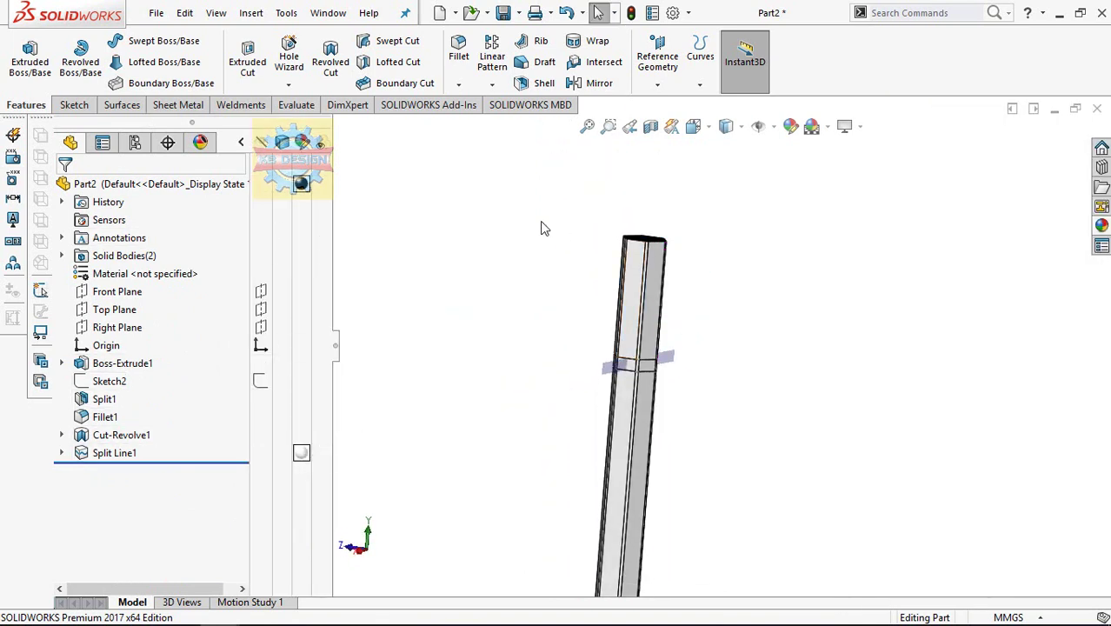
Start a face-level colour appearance on one side face between the blunt end and the band, and set it to black.
{"action": "scroll", "coordinate": [787, 261], "scroll_direction": "down", "scroll_amount": 3}
{"action": "left_click", "coordinate": [518, 309]}
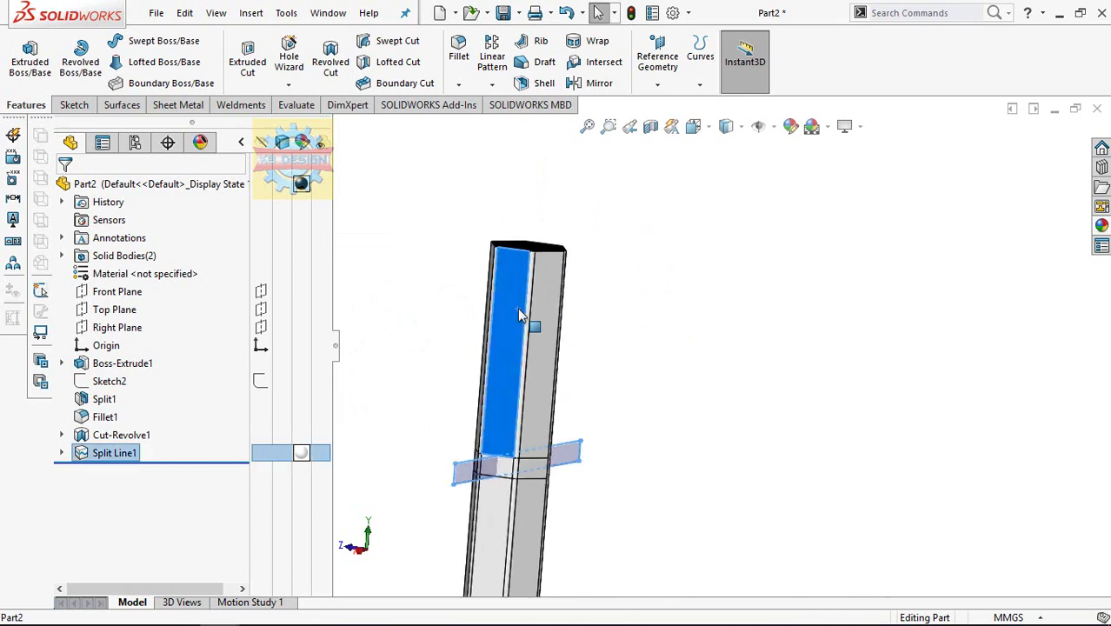
{"action": "right_click", "coordinate": [517, 307]}
{"action": "left_click", "coordinate": [656, 191]}
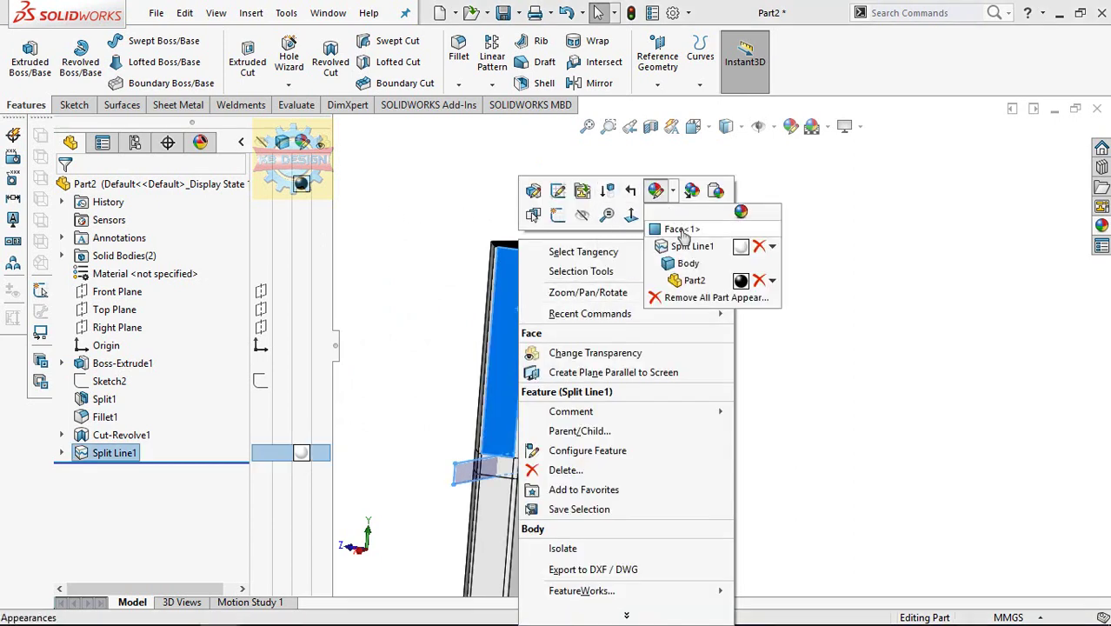
{"action": "left_click", "coordinate": [682, 229]}
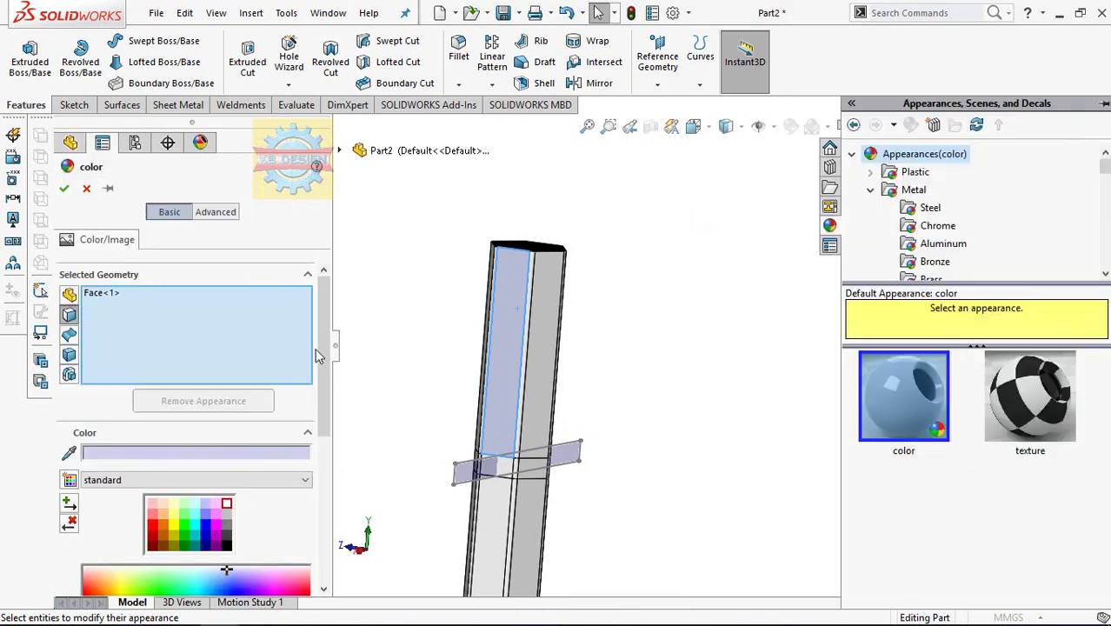
{"action": "left_click", "coordinate": [226, 546]}
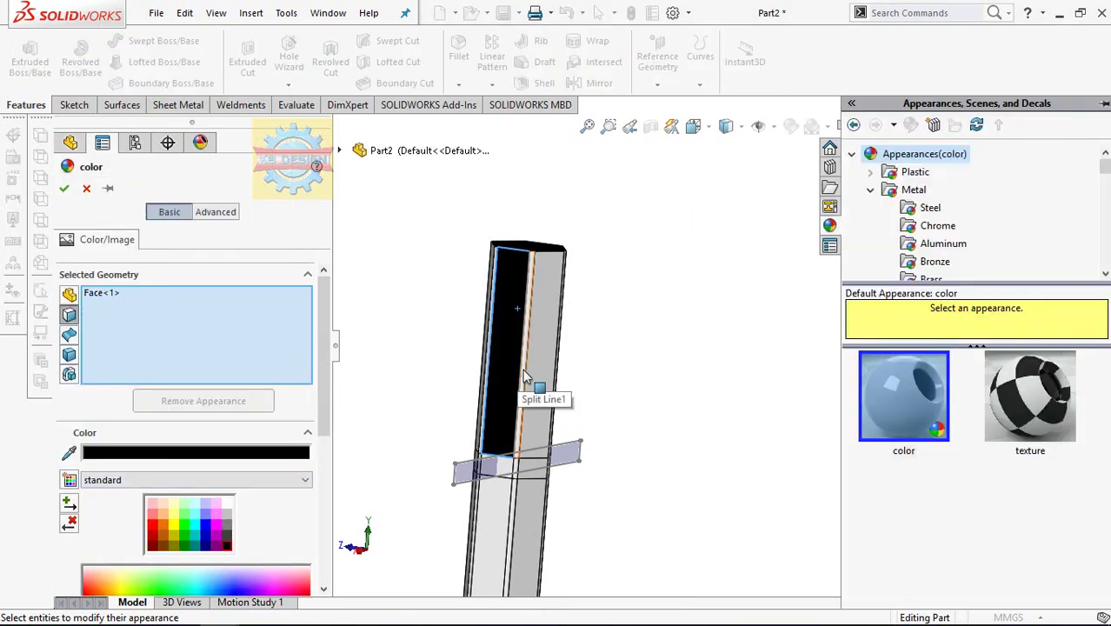
Add the other eleven side and fillet faces of the blunt-end section to the black appearance and apply it.
{"action": "left_click", "coordinate": [559, 357]}
{"action": "left_click", "coordinate": [557, 353]}
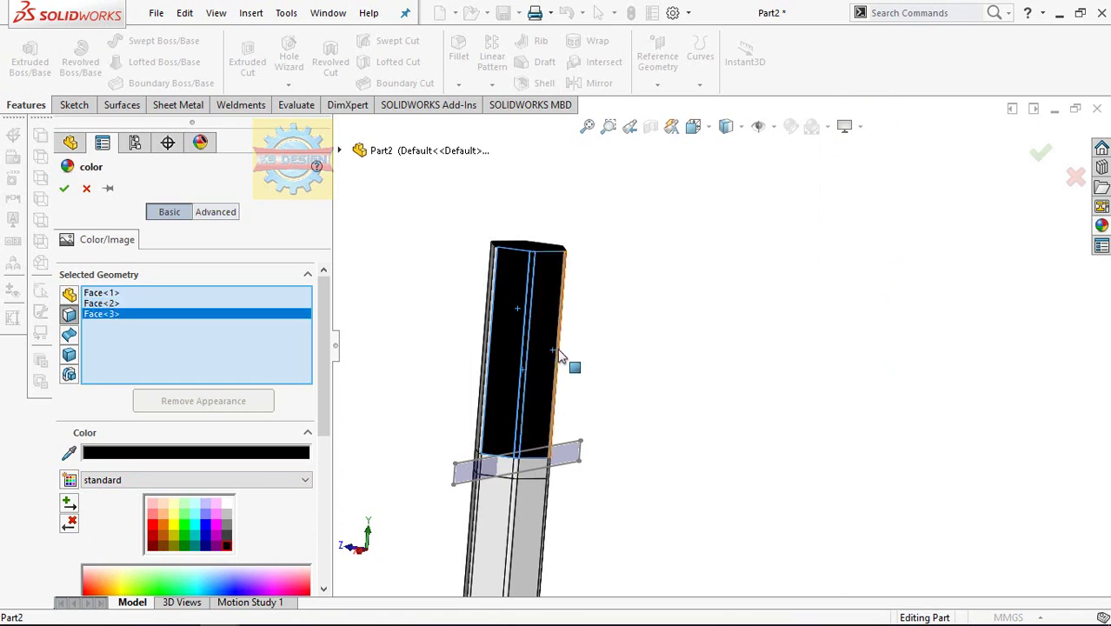
{"action": "left_click", "coordinate": [558, 355]}
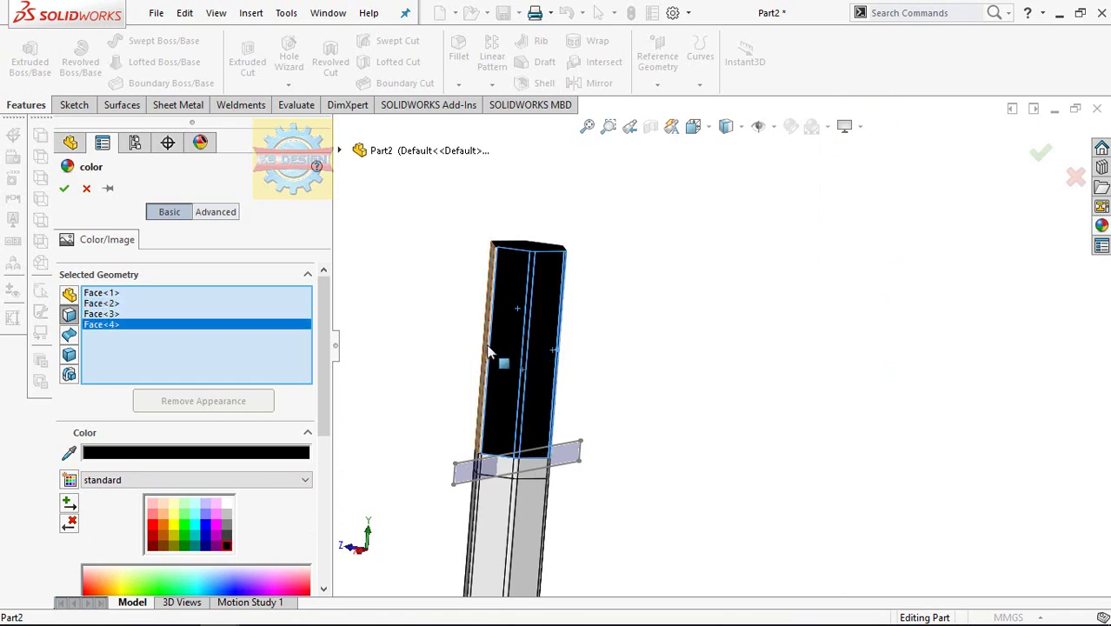
{"action": "left_click", "coordinate": [488, 353]}
{"action": "left_click", "coordinate": [484, 343]}
{"action": "middle_click_drag", "start_coordinate": [484, 343], "coordinate": [441, 358]}
{"action": "left_click", "coordinate": [426, 333]}
{"action": "left_click", "coordinate": [438, 340]}
{"action": "left_click", "coordinate": [417, 350]}
{"action": "left_click", "coordinate": [425, 360]}
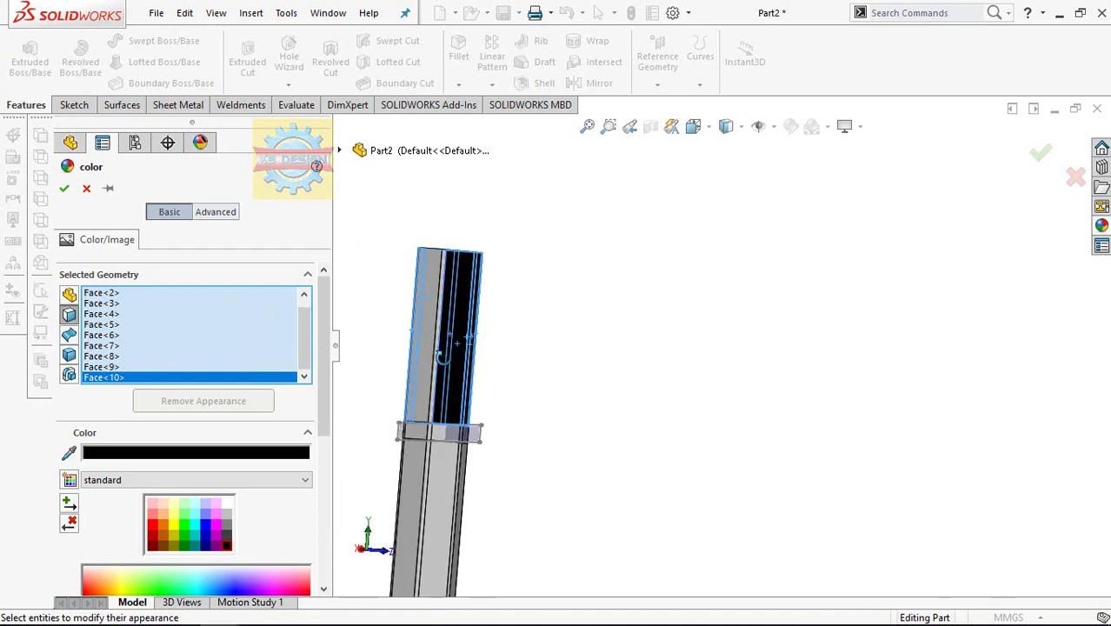
{"action": "left_click", "coordinate": [437, 340]}
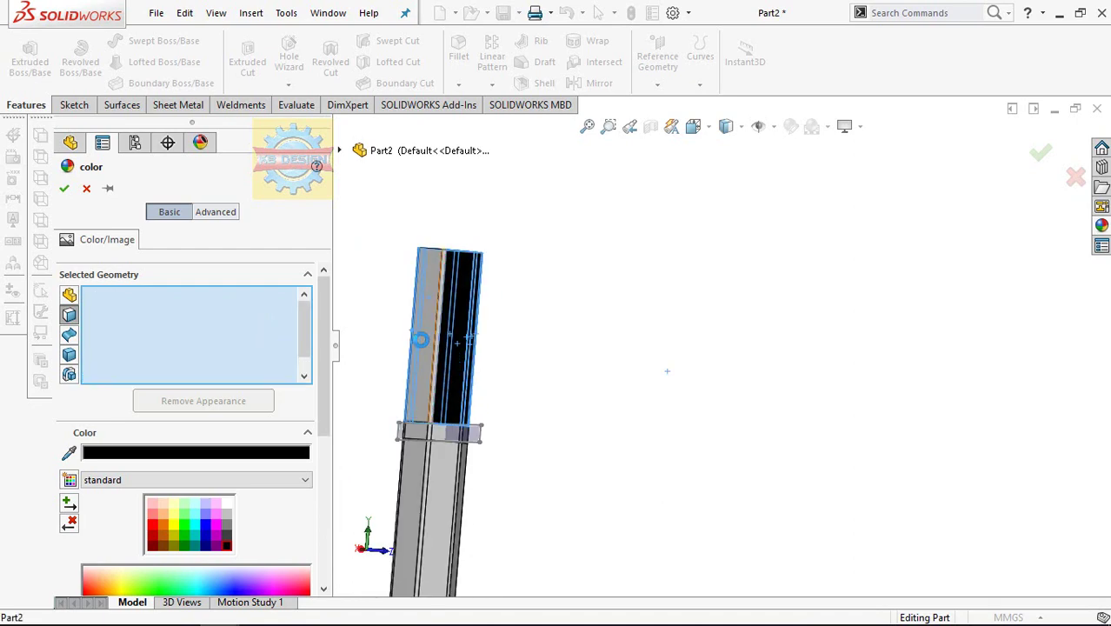
{"action": "left_click", "coordinate": [419, 337]}
{"action": "middle_click_drag", "start_coordinate": [419, 337], "coordinate": [496, 358]}
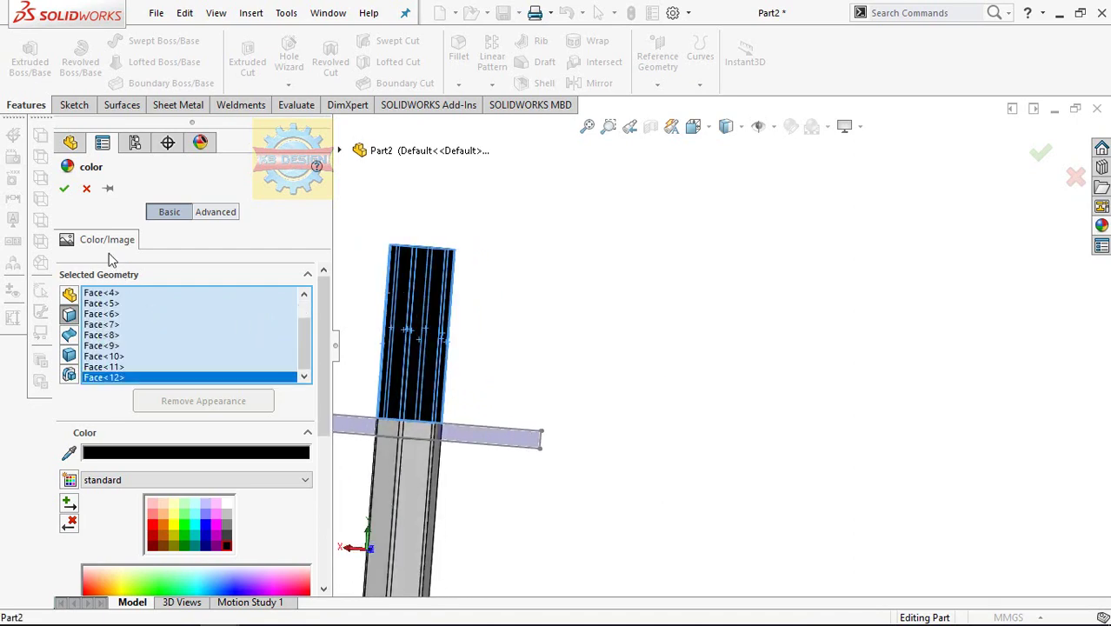
{"action": "left_click", "coordinate": [63, 189]}
Apply a black colour appearance to the conical face of the core at the sharpened tip.
{"action": "scroll", "coordinate": [637, 326], "scroll_direction": "up", "scroll_amount": 3}
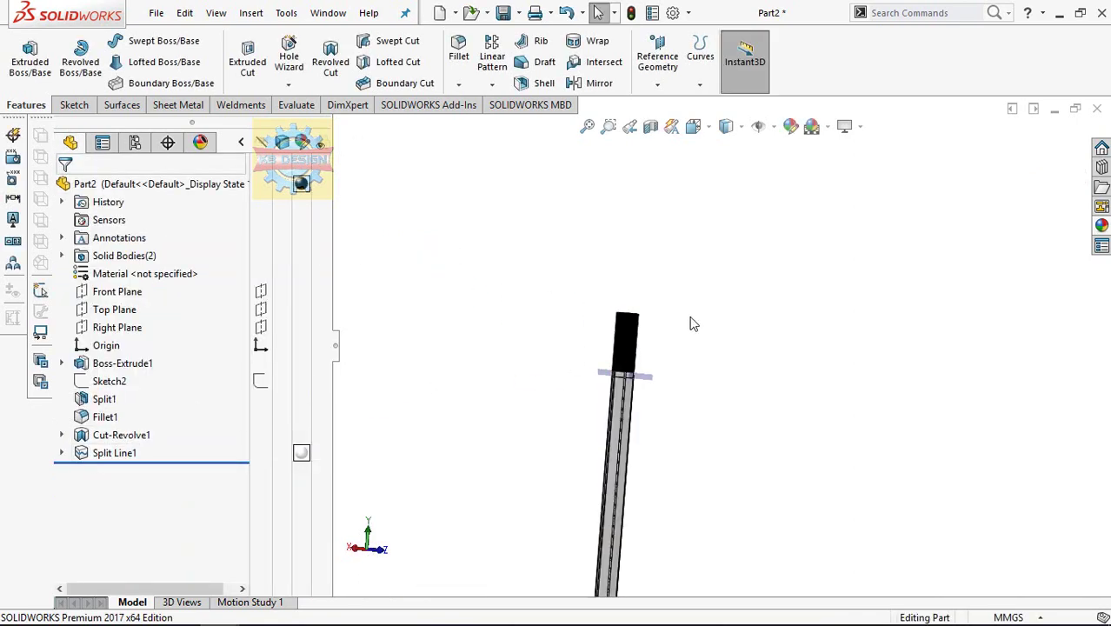
{"action": "mouse_move", "coordinate": [694, 324]}
{"action": "middle_mouse_down"}
{"action": "mouse_move", "coordinate": [655, 336]}
{"action": "mouse_move", "coordinate": [561, 432]}
{"action": "mouse_move", "coordinate": [686, 490]}
{"action": "mouse_move", "coordinate": [484, 413]}
{"action": "mouse_move", "coordinate": [513, 433]}
{"action": "middle_mouse_up"}
{"action": "scroll", "coordinate": [611, 448], "scroll_direction": "down", "scroll_amount": 3}
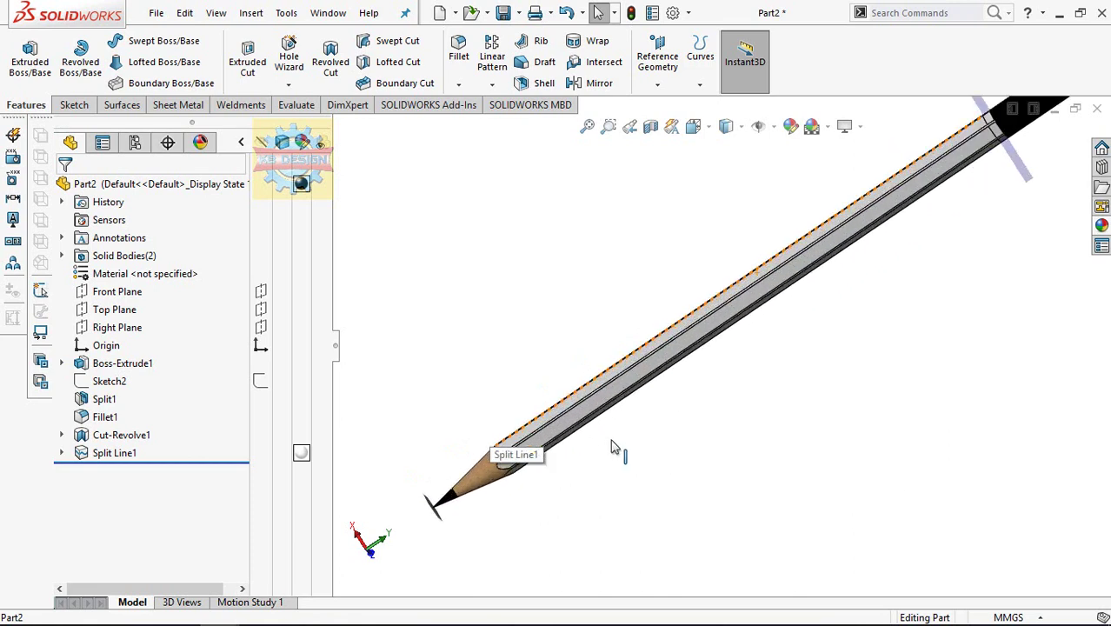
{"action": "right_click", "coordinate": [448, 504]}
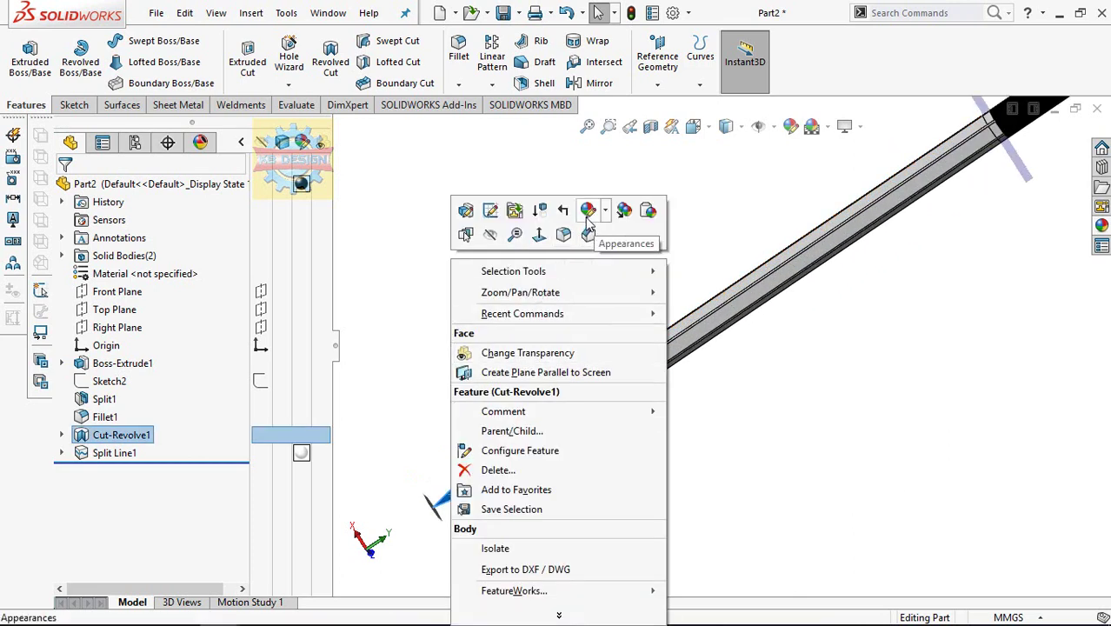
{"action": "left_click", "coordinate": [588, 210]}
{"action": "left_click", "coordinate": [620, 250]}
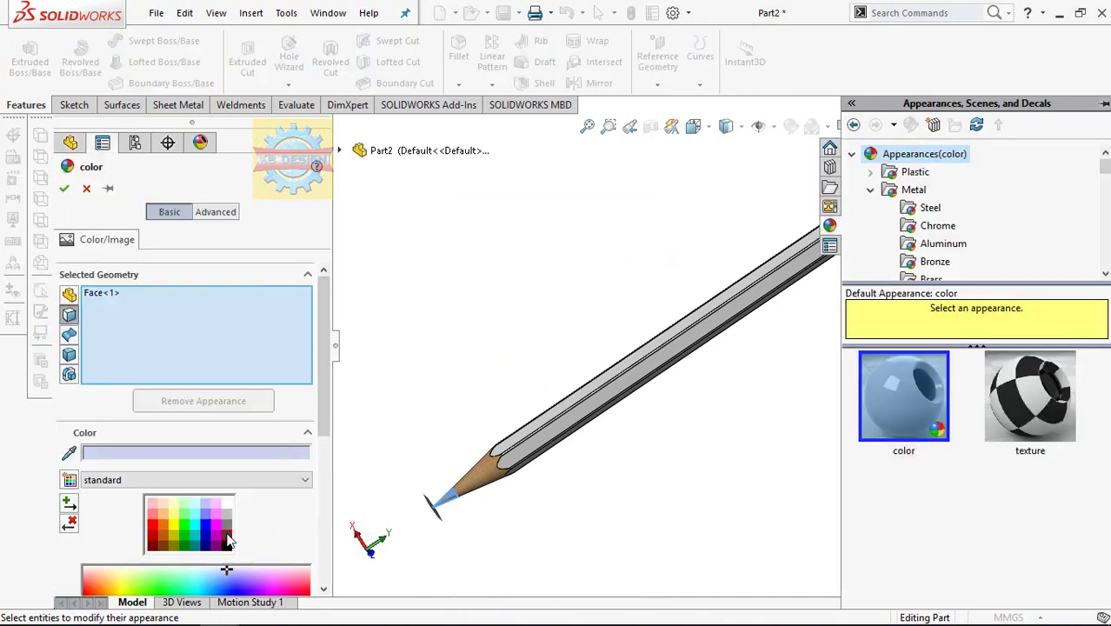
{"action": "left_click", "coordinate": [227, 541]}
{"action": "left_click", "coordinate": [63, 188]}
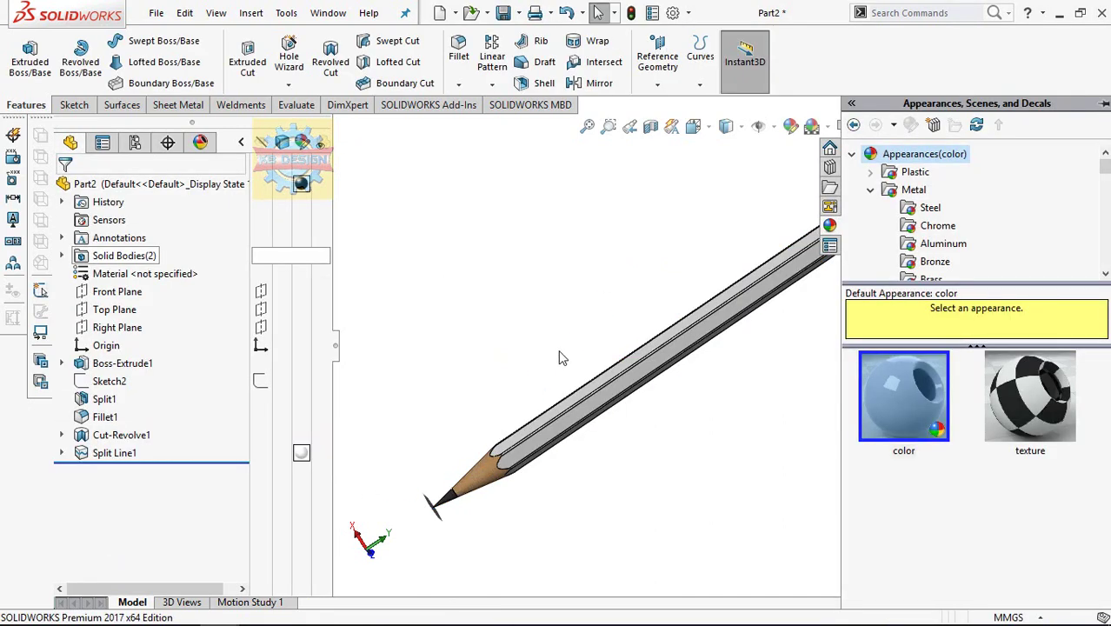
Apply a red face-level colour appearance to three alternate side faces between the sharpened tip and the band.
{"action": "right_click", "coordinate": [537, 434]}
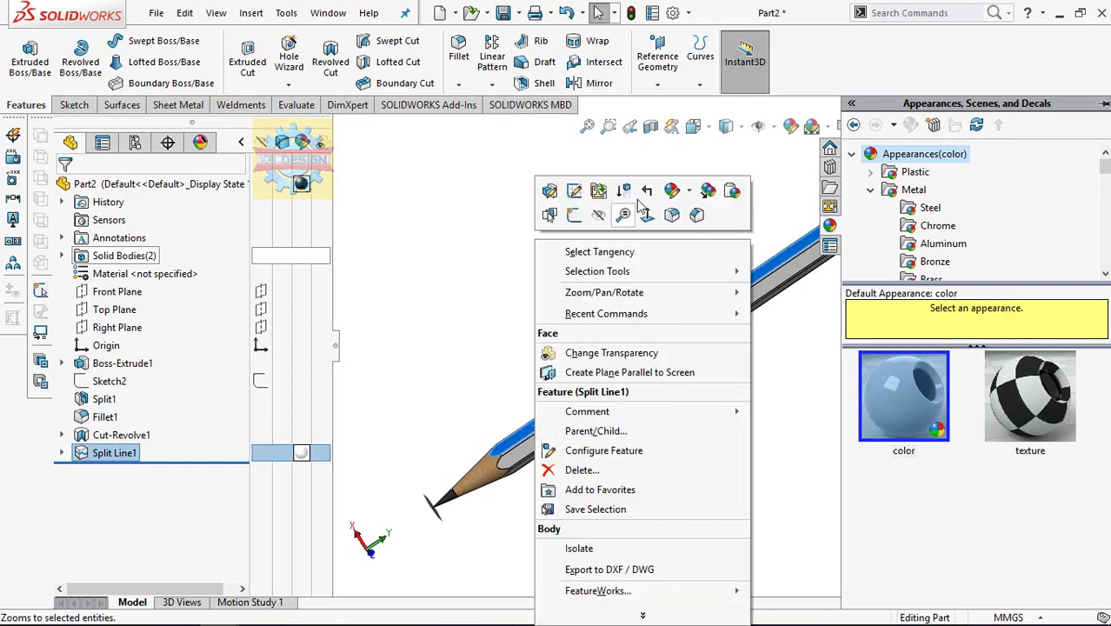
{"action": "left_click", "coordinate": [672, 191]}
{"action": "left_click", "coordinate": [706, 246]}
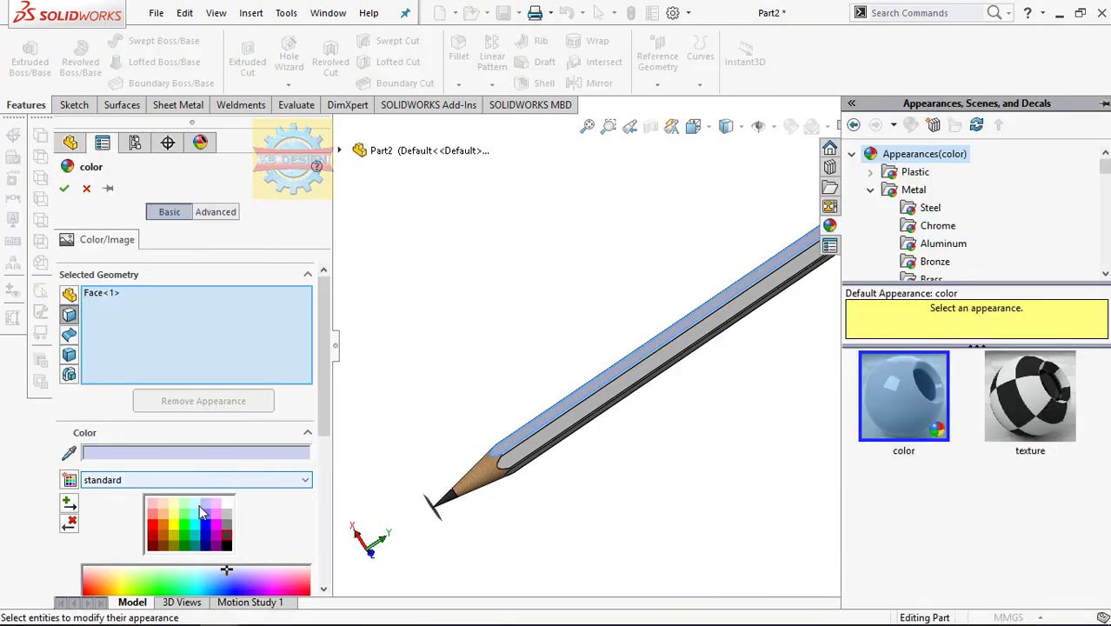
{"action": "left_click", "coordinate": [153, 527]}
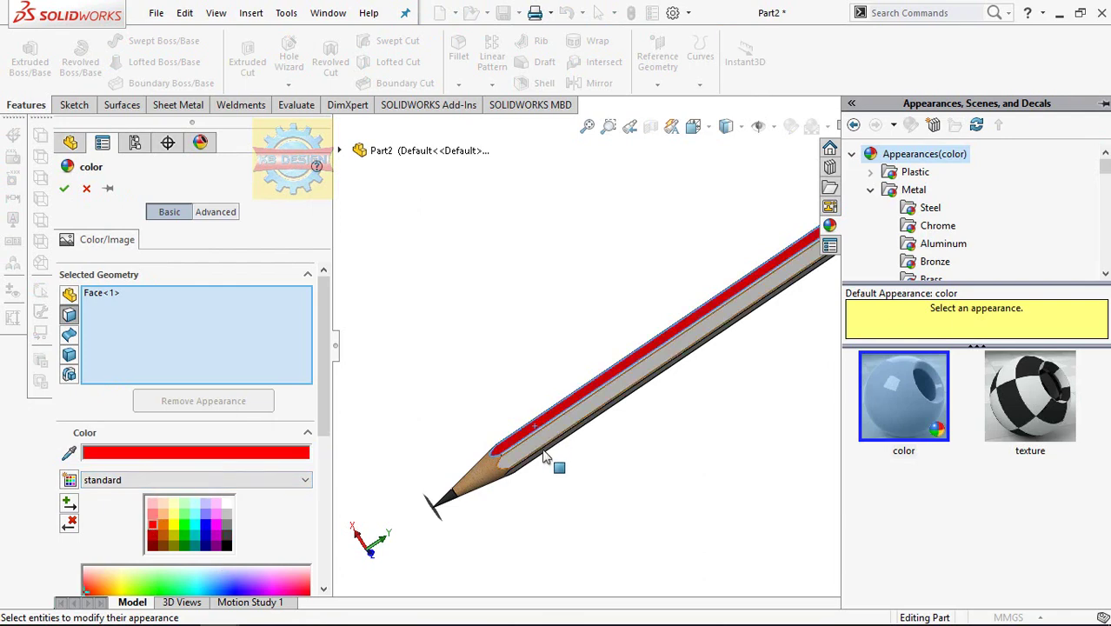
{"action": "left_click", "coordinate": [541, 437]}
{"action": "mouse_move", "coordinate": [587, 404]}
{"action": "middle_mouse_down"}
{"action": "mouse_move", "coordinate": [682, 384]}
{"action": "mouse_move", "coordinate": [791, 387]}
{"action": "middle_mouse_up"}
{"action": "left_click", "coordinate": [791, 387]}
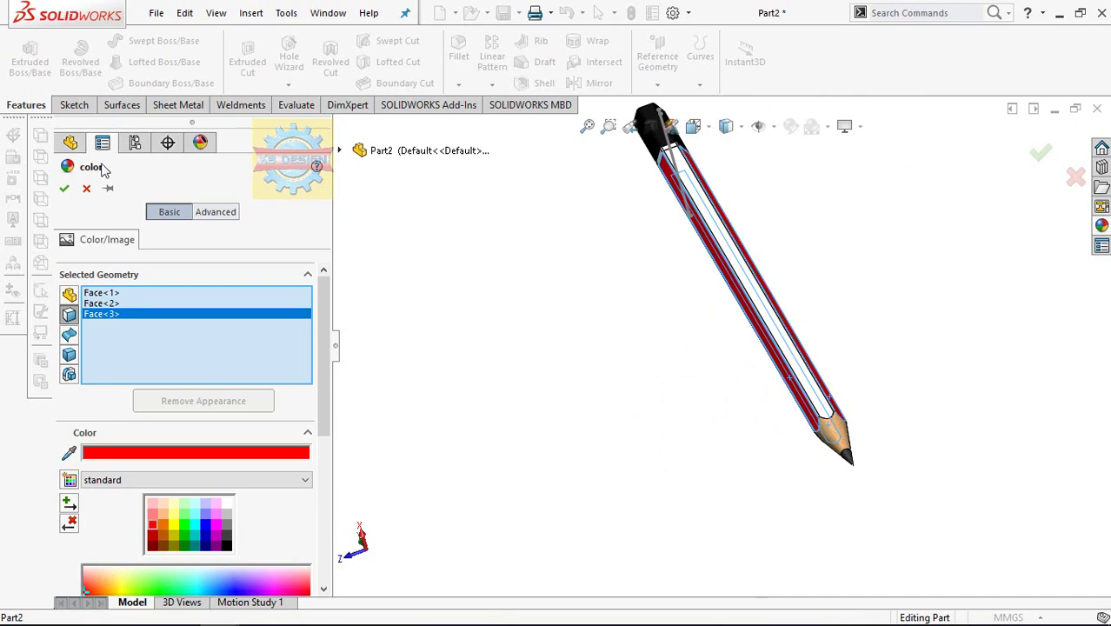
{"action": "left_click", "coordinate": [64, 189]}
Apply a yellow face-level colour appearance to the other three side faces between the sharpened tip and the band.
{"action": "mouse_move", "coordinate": [643, 266]}
{"action": "middle_mouse_down"}
{"action": "mouse_move", "coordinate": [575, 218]}
{"action": "mouse_move", "coordinate": [615, 322]}
{"action": "middle_mouse_up"}
{"action": "right_click", "coordinate": [639, 363]}
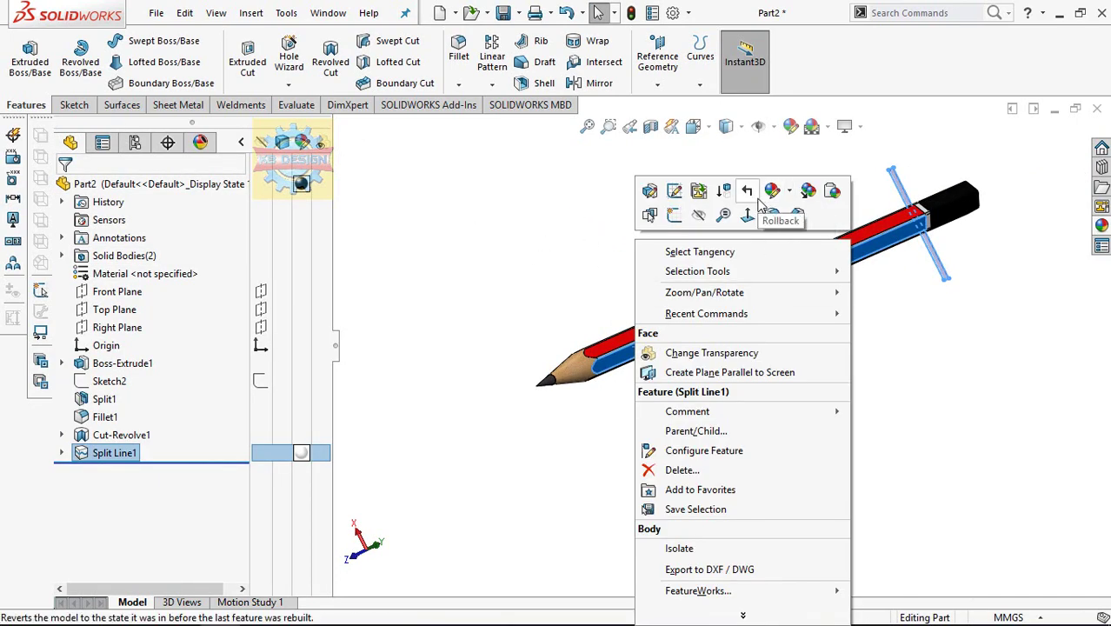
{"action": "left_click", "coordinate": [772, 197]}
{"action": "left_click", "coordinate": [790, 232]}
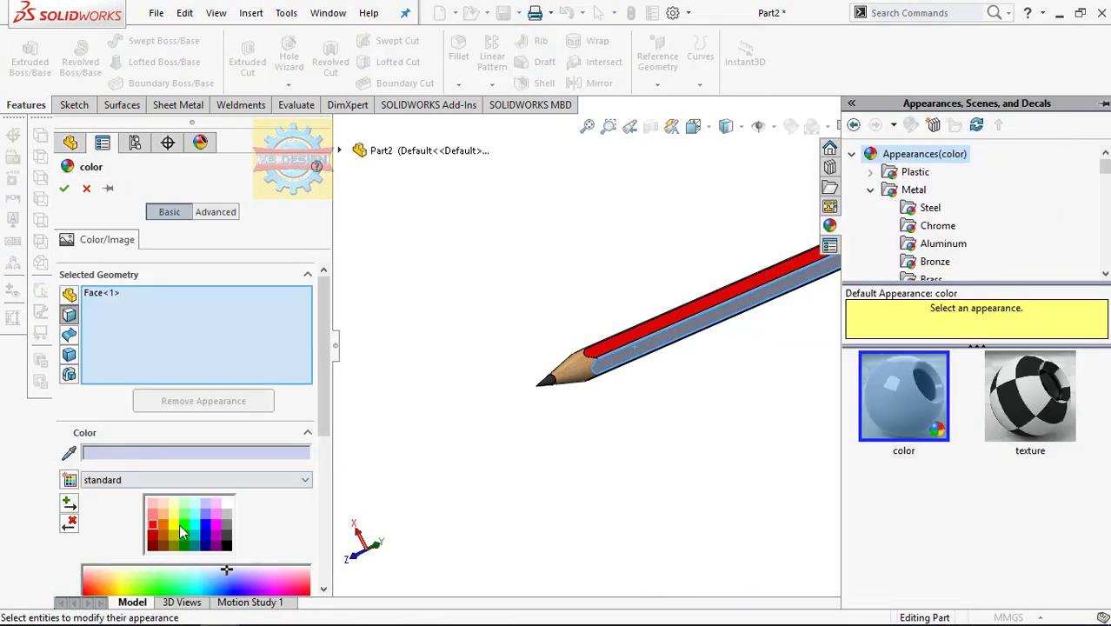
{"action": "left_click", "coordinate": [179, 532]}
{"action": "mouse_move", "coordinate": [694, 273]}
{"action": "middle_mouse_down"}
{"action": "mouse_move", "coordinate": [614, 372]}
{"action": "mouse_move", "coordinate": [625, 384]}
{"action": "mouse_move", "coordinate": [798, 404]}
{"action": "mouse_move", "coordinate": [753, 250]}
{"action": "middle_mouse_up"}
{"action": "left_click", "coordinate": [798, 404]}
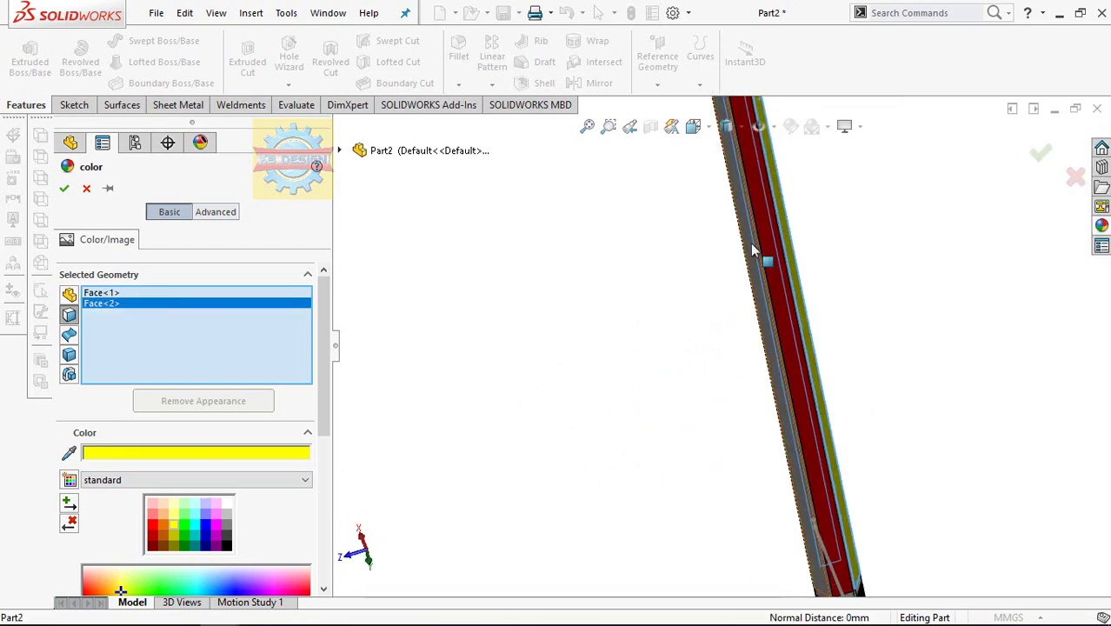
{"action": "left_click", "coordinate": [753, 250]}
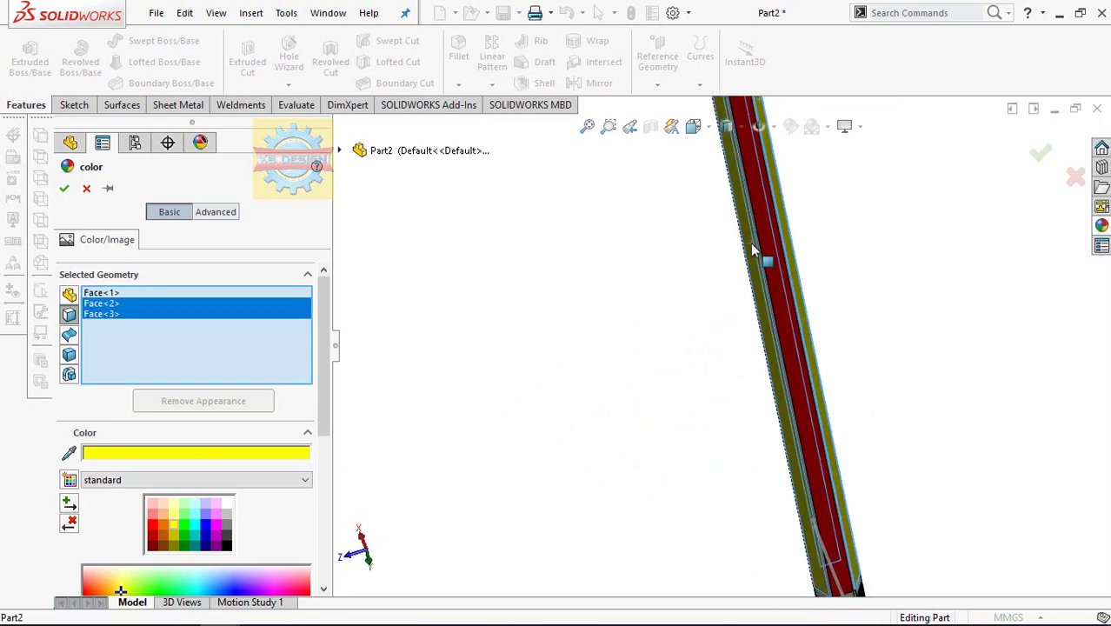
{"action": "left_click", "coordinate": [63, 188]}
Start a face-level colour appearance on one narrow fillet face between the red and yellow sides, and set it to black.
{"action": "mouse_move", "coordinate": [575, 273]}
{"action": "middle_mouse_down"}
{"action": "mouse_move", "coordinate": [541, 275]}
{"action": "mouse_move", "coordinate": [558, 315]}
{"action": "mouse_move", "coordinate": [535, 303]}
{"action": "middle_mouse_up"}
{"action": "left_click", "coordinate": [531, 305]}
{"action": "right_click", "coordinate": [531, 306]}
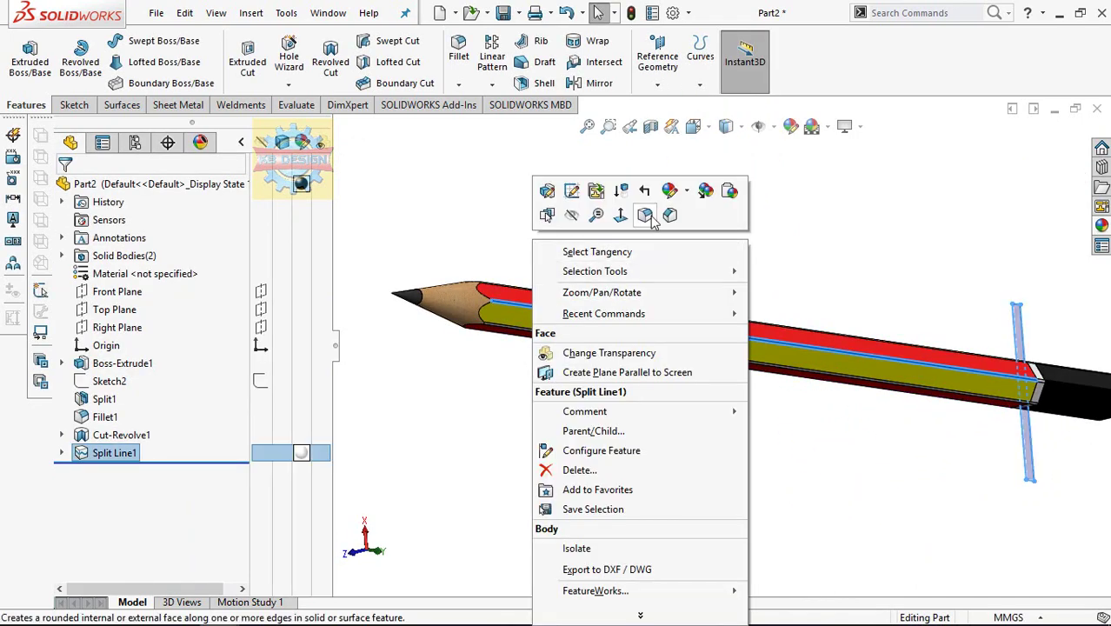
{"action": "left_click", "coordinate": [679, 217]}
{"action": "left_click", "coordinate": [648, 243]}
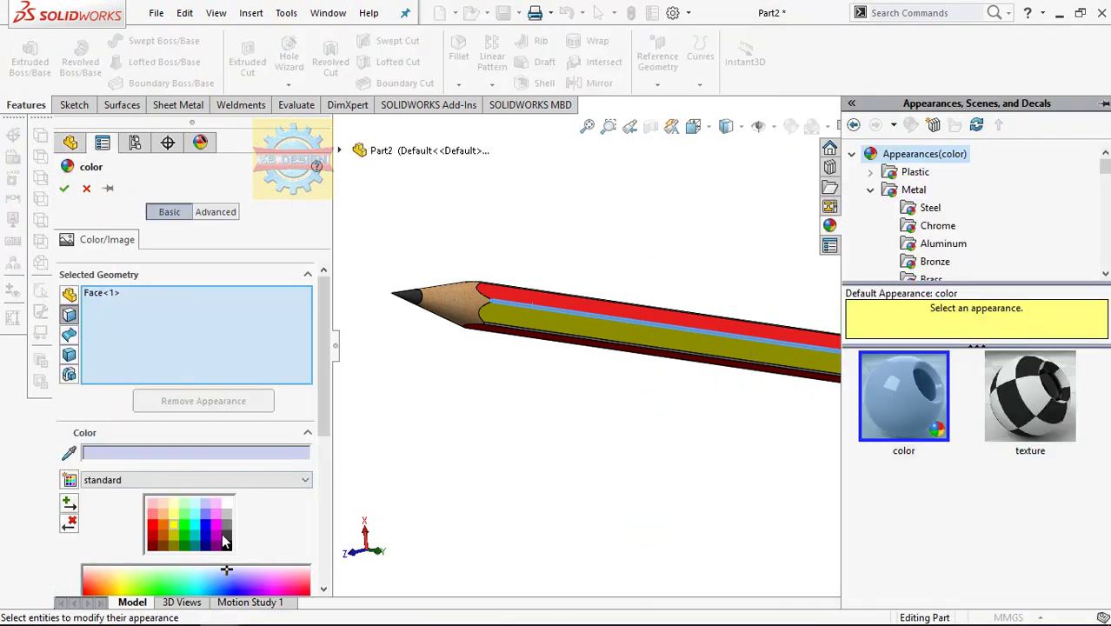
{"action": "left_click", "coordinate": [226, 545]}
Add the other five fillet faces between the red and yellow sides to the black appearance and apply it.
{"action": "scroll", "coordinate": [515, 346], "scroll_direction": "down", "scroll_amount": 3}
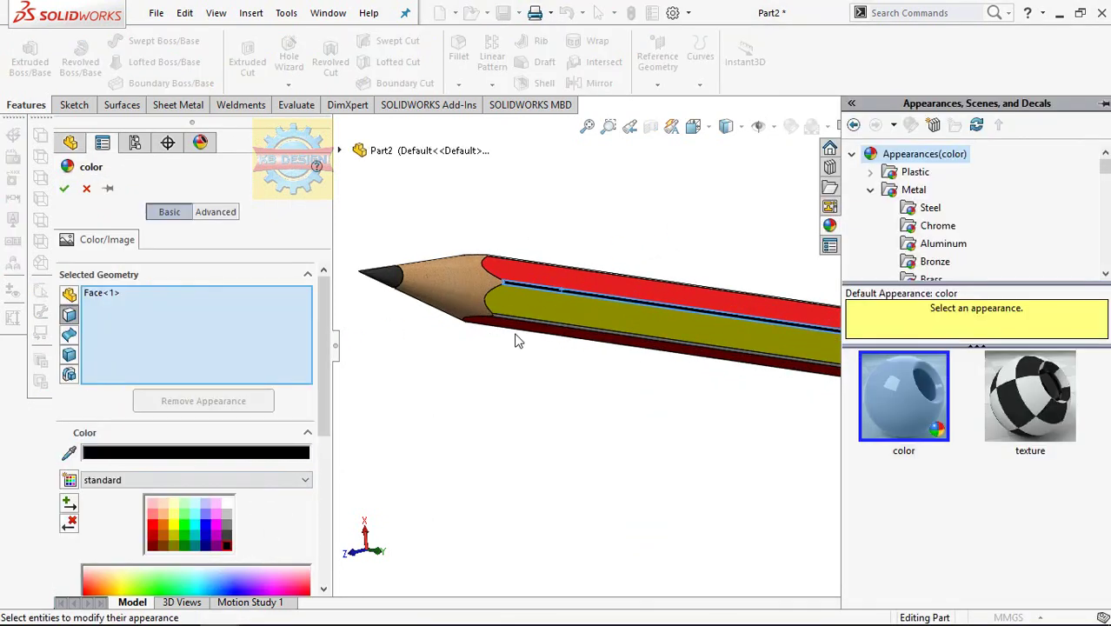
{"action": "left_click", "coordinate": [513, 326]}
{"action": "mouse_move", "coordinate": [542, 278]}
{"action": "middle_mouse_down"}
{"action": "mouse_move", "coordinate": [522, 313]}
{"action": "mouse_move", "coordinate": [502, 304]}
{"action": "middle_mouse_up"}
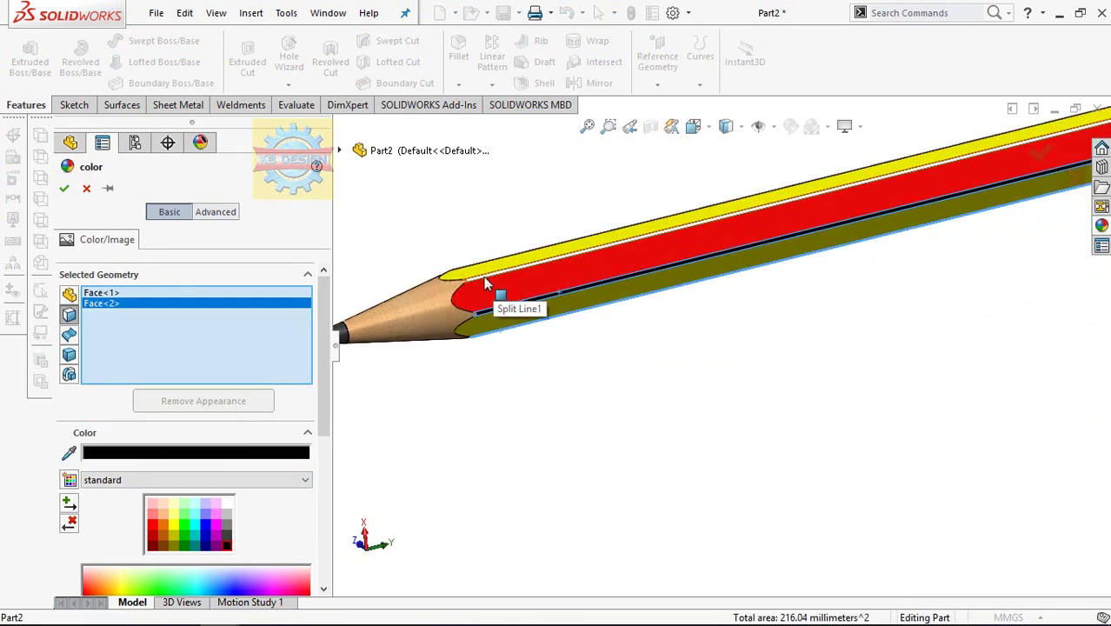
{"action": "left_click", "coordinate": [497, 274]}
{"action": "mouse_move", "coordinate": [497, 275]}
{"action": "middle_mouse_down"}
{"action": "mouse_move", "coordinate": [598, 270]}
{"action": "mouse_move", "coordinate": [580, 273]}
{"action": "middle_mouse_up"}
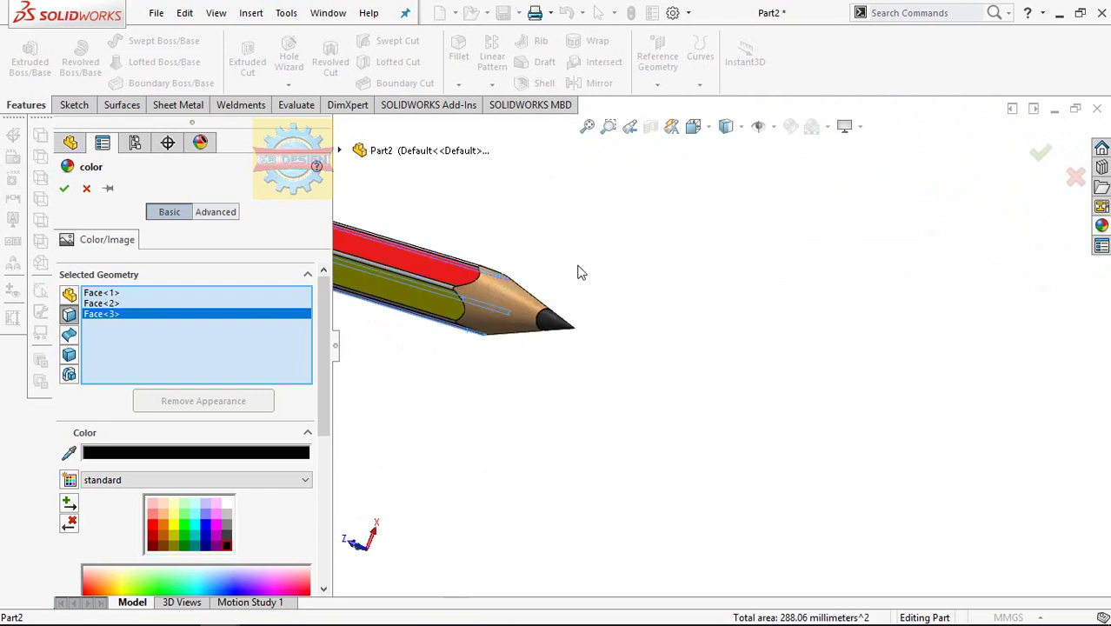
{"action": "left_click", "coordinate": [437, 289]}
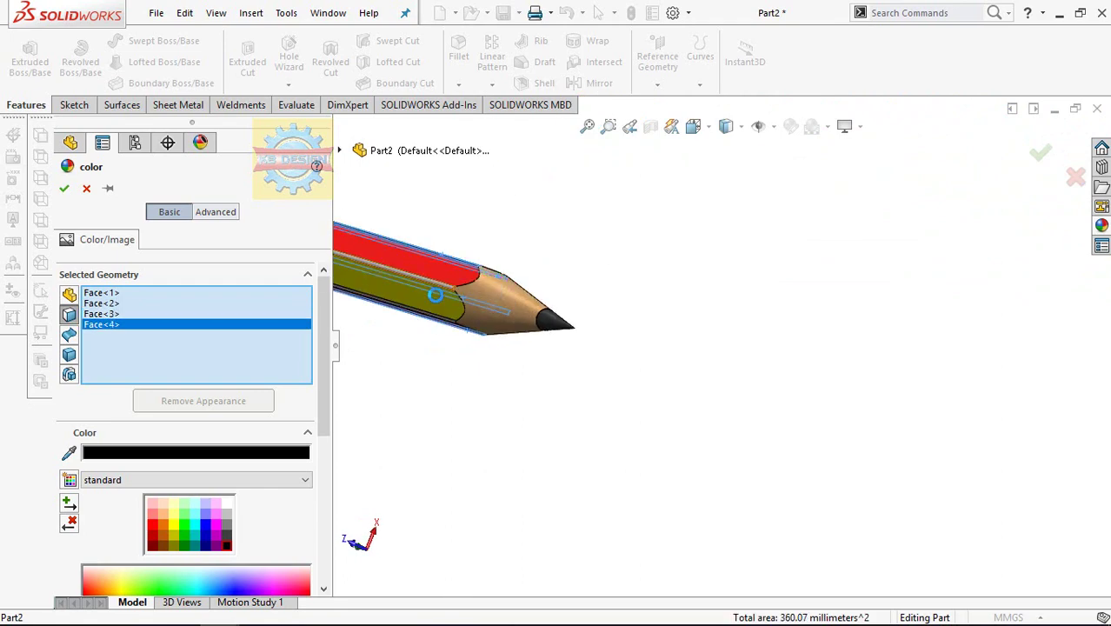
{"action": "left_click", "coordinate": [439, 321]}
{"action": "middle_click_drag", "start_coordinate": [446, 321], "coordinate": [451, 233]}
{"action": "left_click", "coordinate": [445, 322]}
{"action": "left_click", "coordinate": [445, 329]}
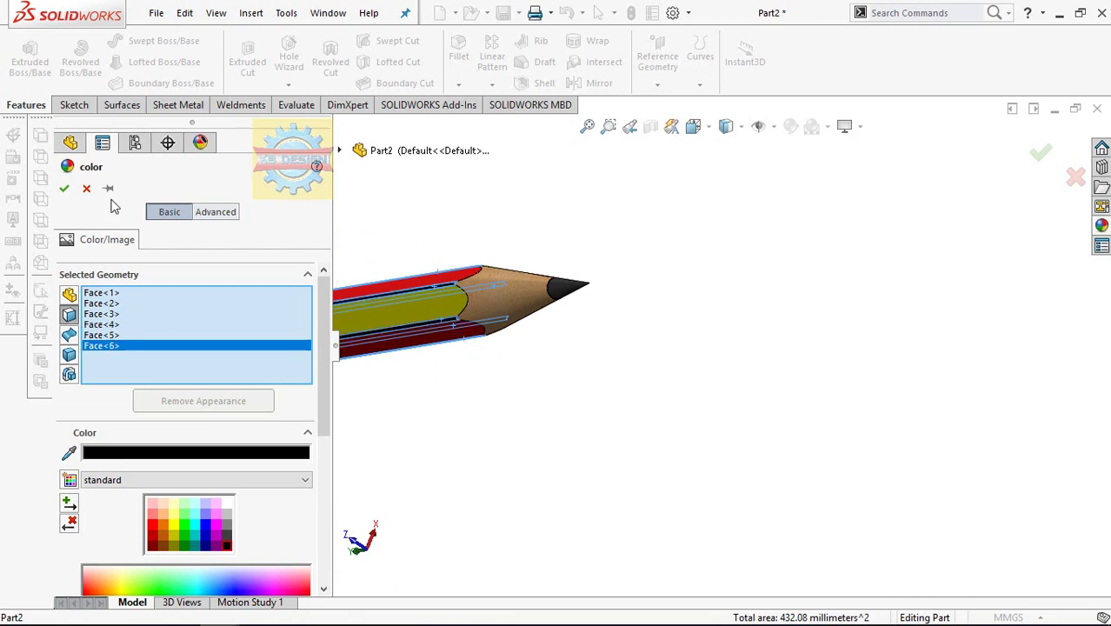
{"action": "left_click", "coordinate": [63, 189]}
View the coloured pencil from several sides and hide the display settings beside the feature list.
{"action": "scroll", "coordinate": [489, 285], "scroll_direction": "up", "scroll_amount": 6}
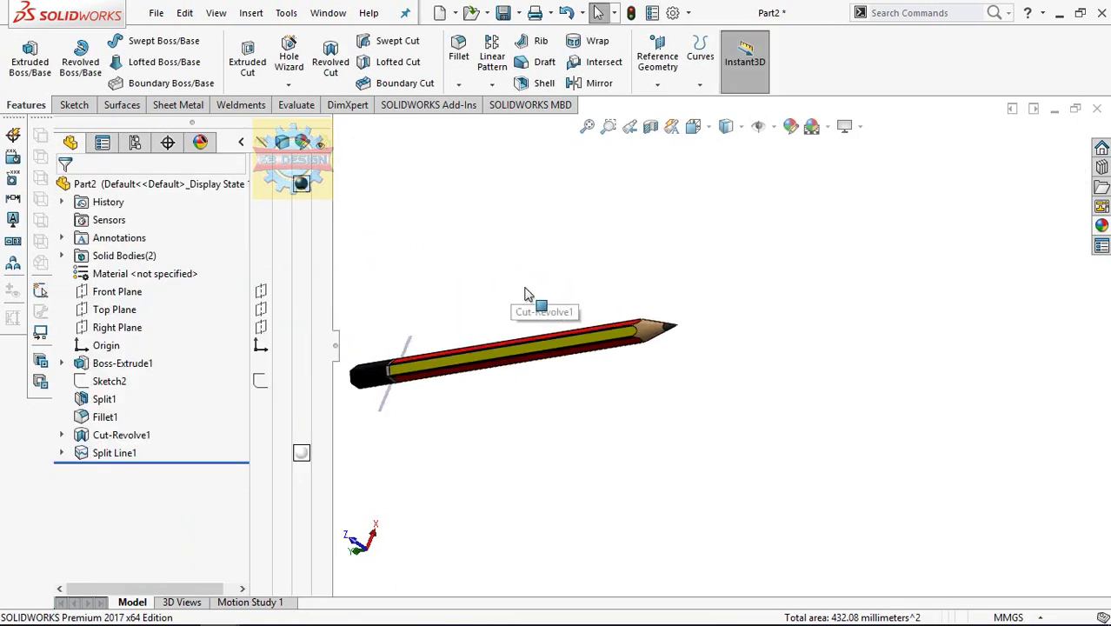
{"action": "mouse_move", "coordinate": [522, 299]}
{"action": "middle_mouse_down"}
{"action": "mouse_move", "coordinate": [422, 331]}
{"action": "mouse_move", "coordinate": [415, 347]}
{"action": "middle_mouse_up"}
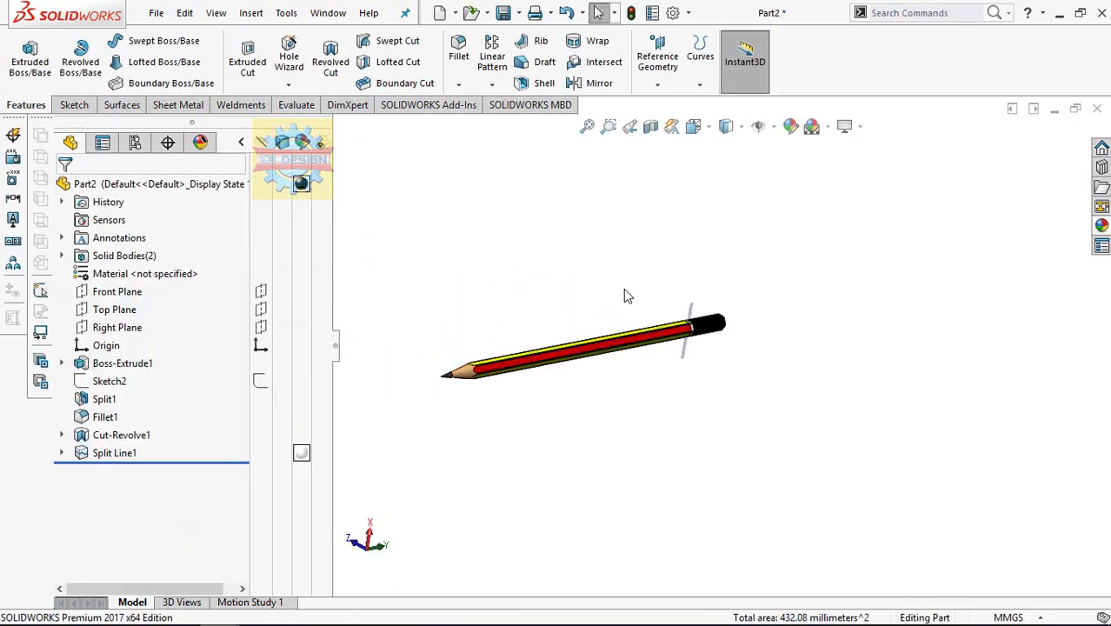
{"action": "mouse_move", "coordinate": [624, 290]}
{"action": "middle_mouse_down"}
{"action": "mouse_move", "coordinate": [596, 318]}
{"action": "mouse_move", "coordinate": [563, 321]}
{"action": "middle_mouse_up"}
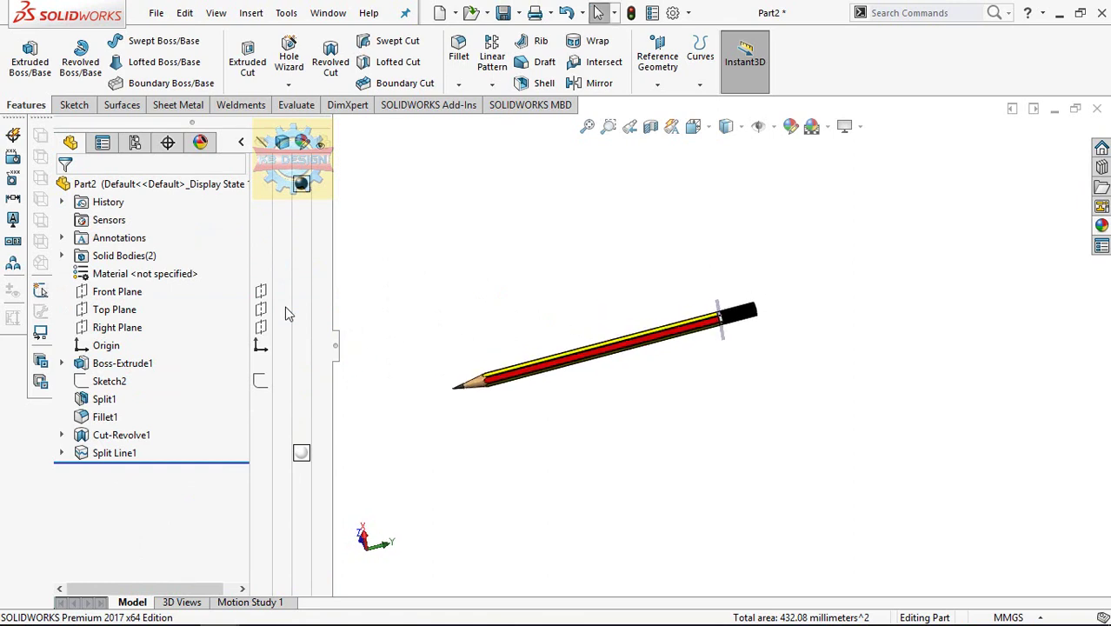
{"action": "left_click", "coordinate": [242, 142]}
{"action": "scroll", "coordinate": [627, 348], "scroll_direction": "down", "scroll_amount": 4}
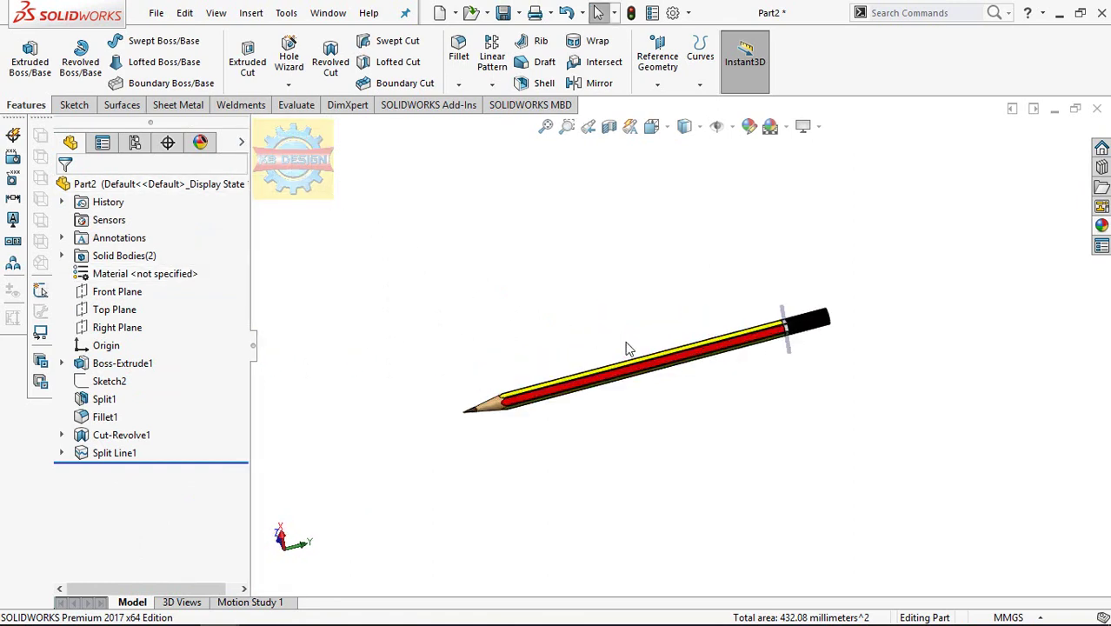